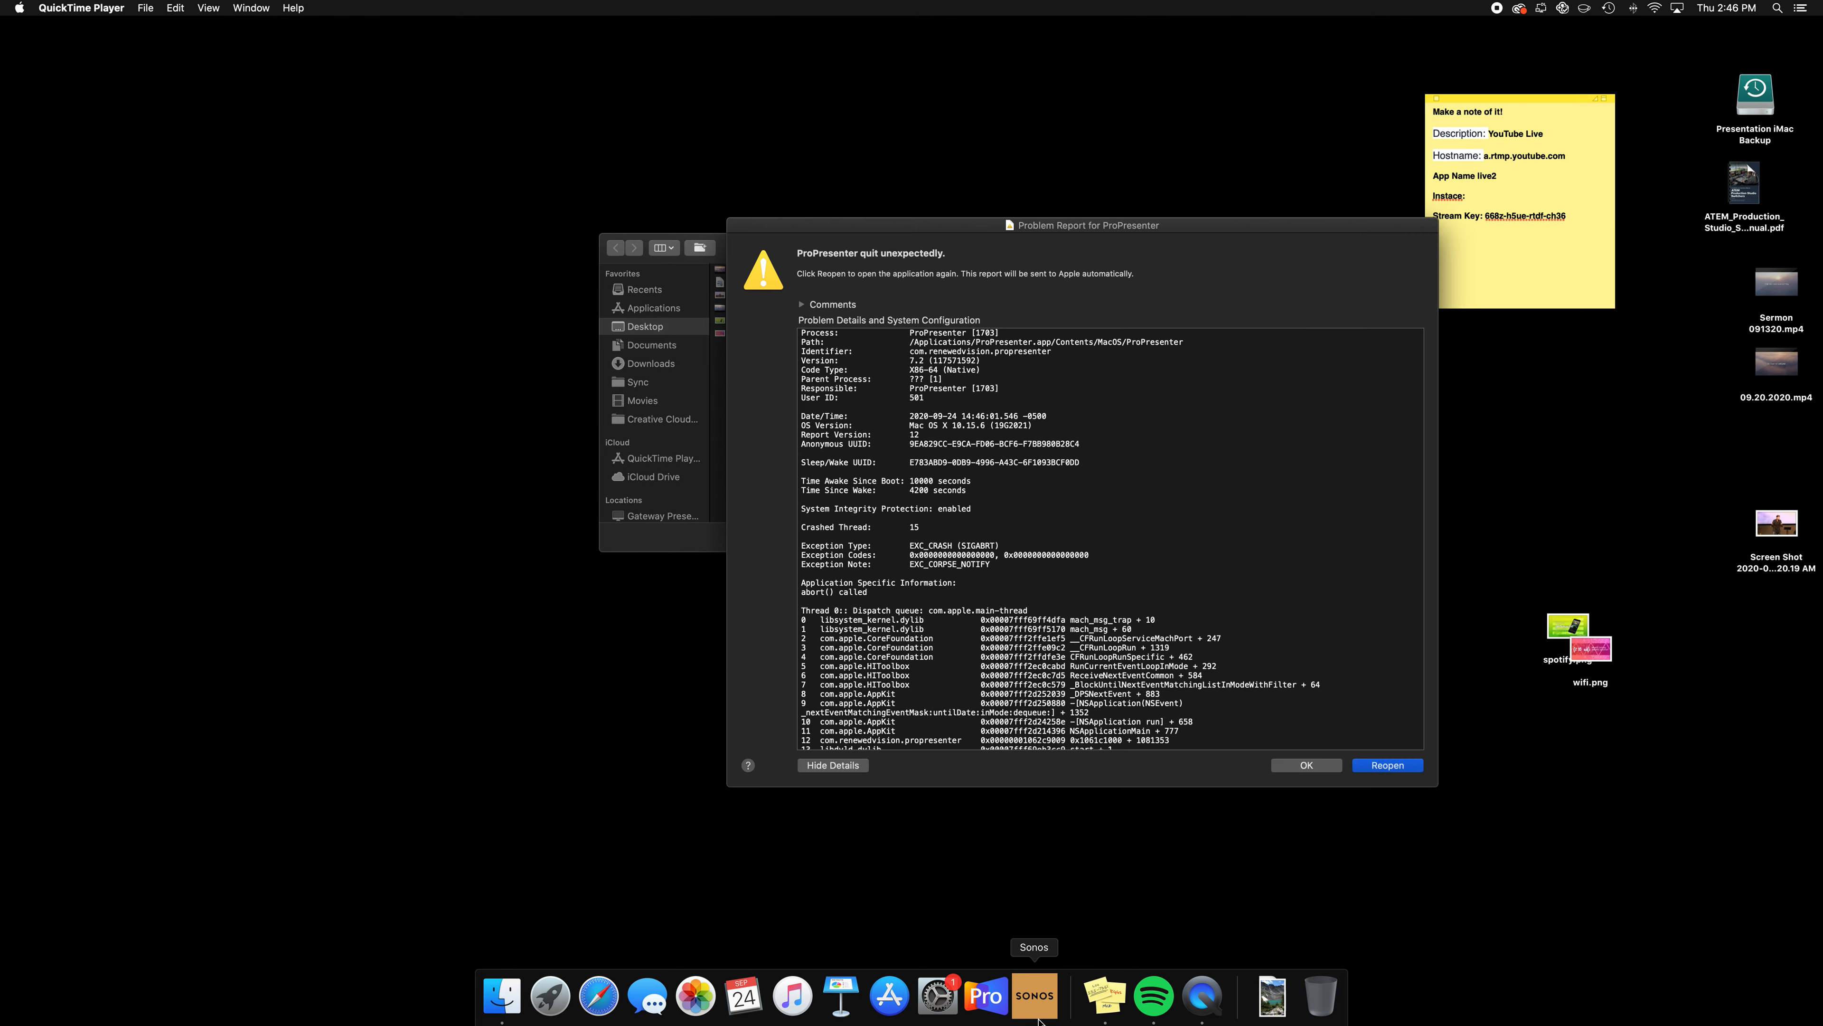
- Dismiss the crash report and show the Closing Thoughts slides of the Sunday Worship playlist's service
click(1328, 766)
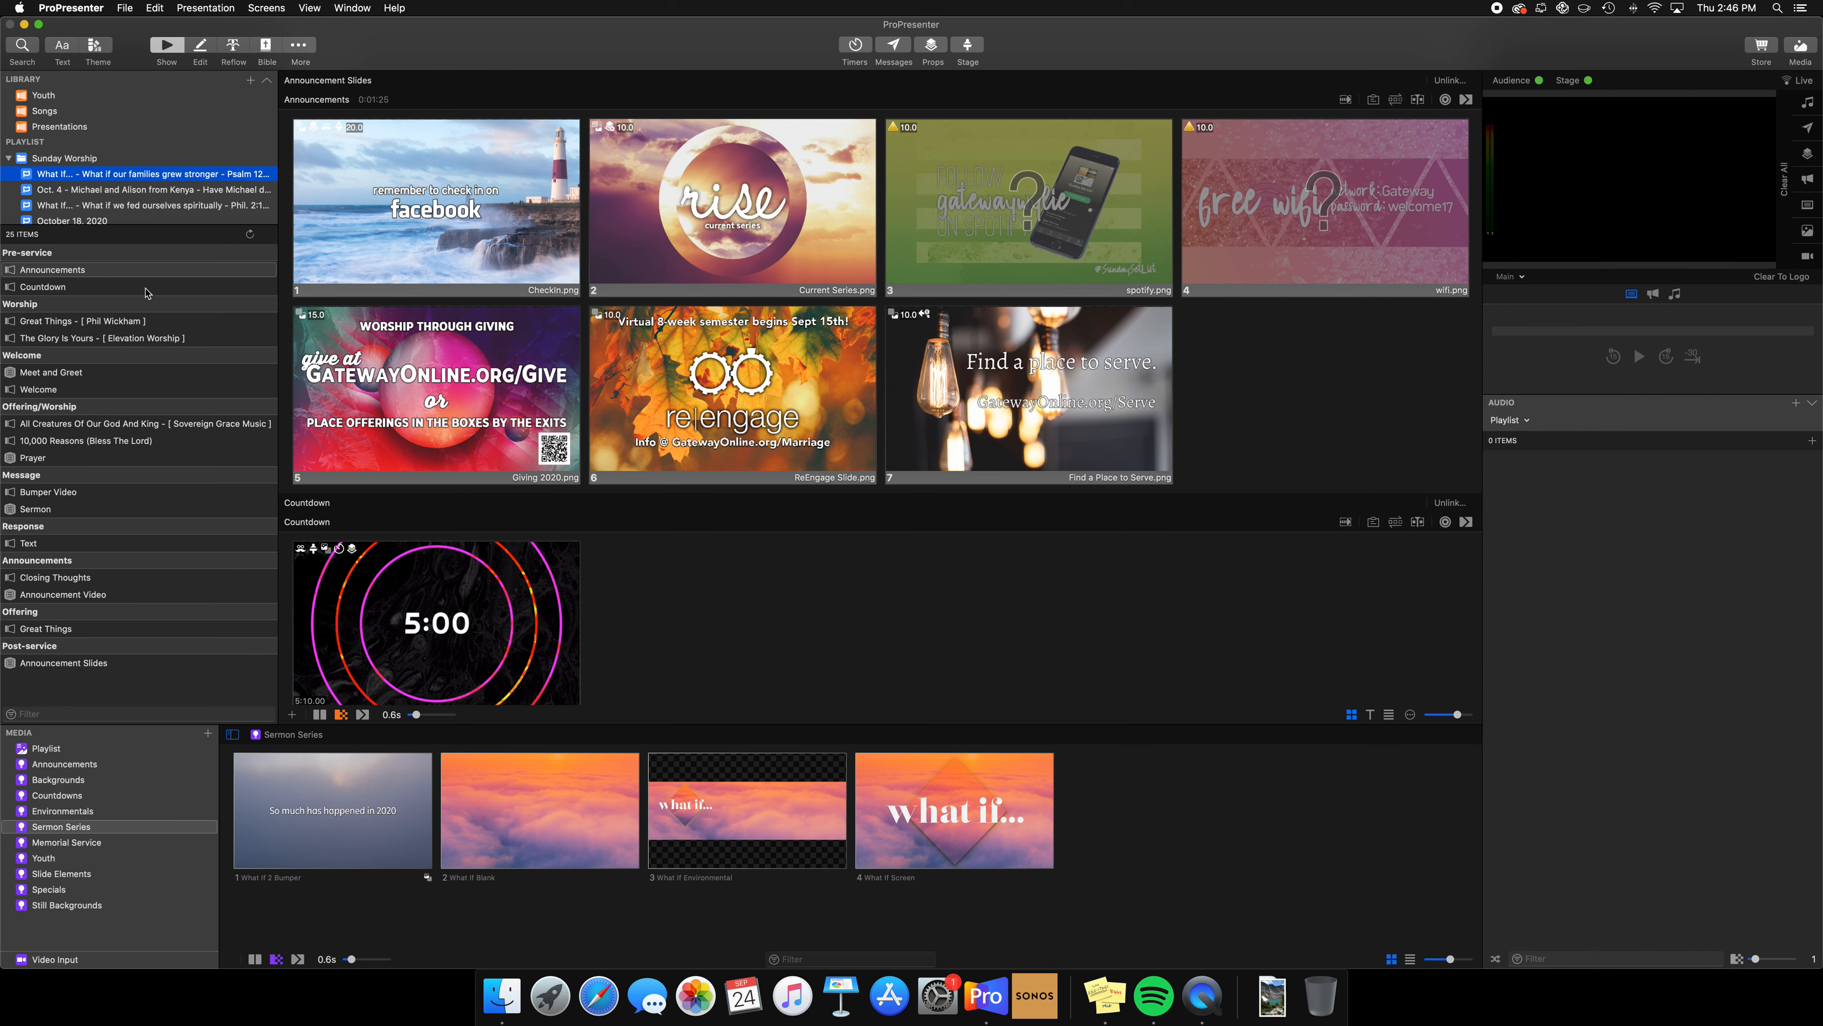
click(75, 580)
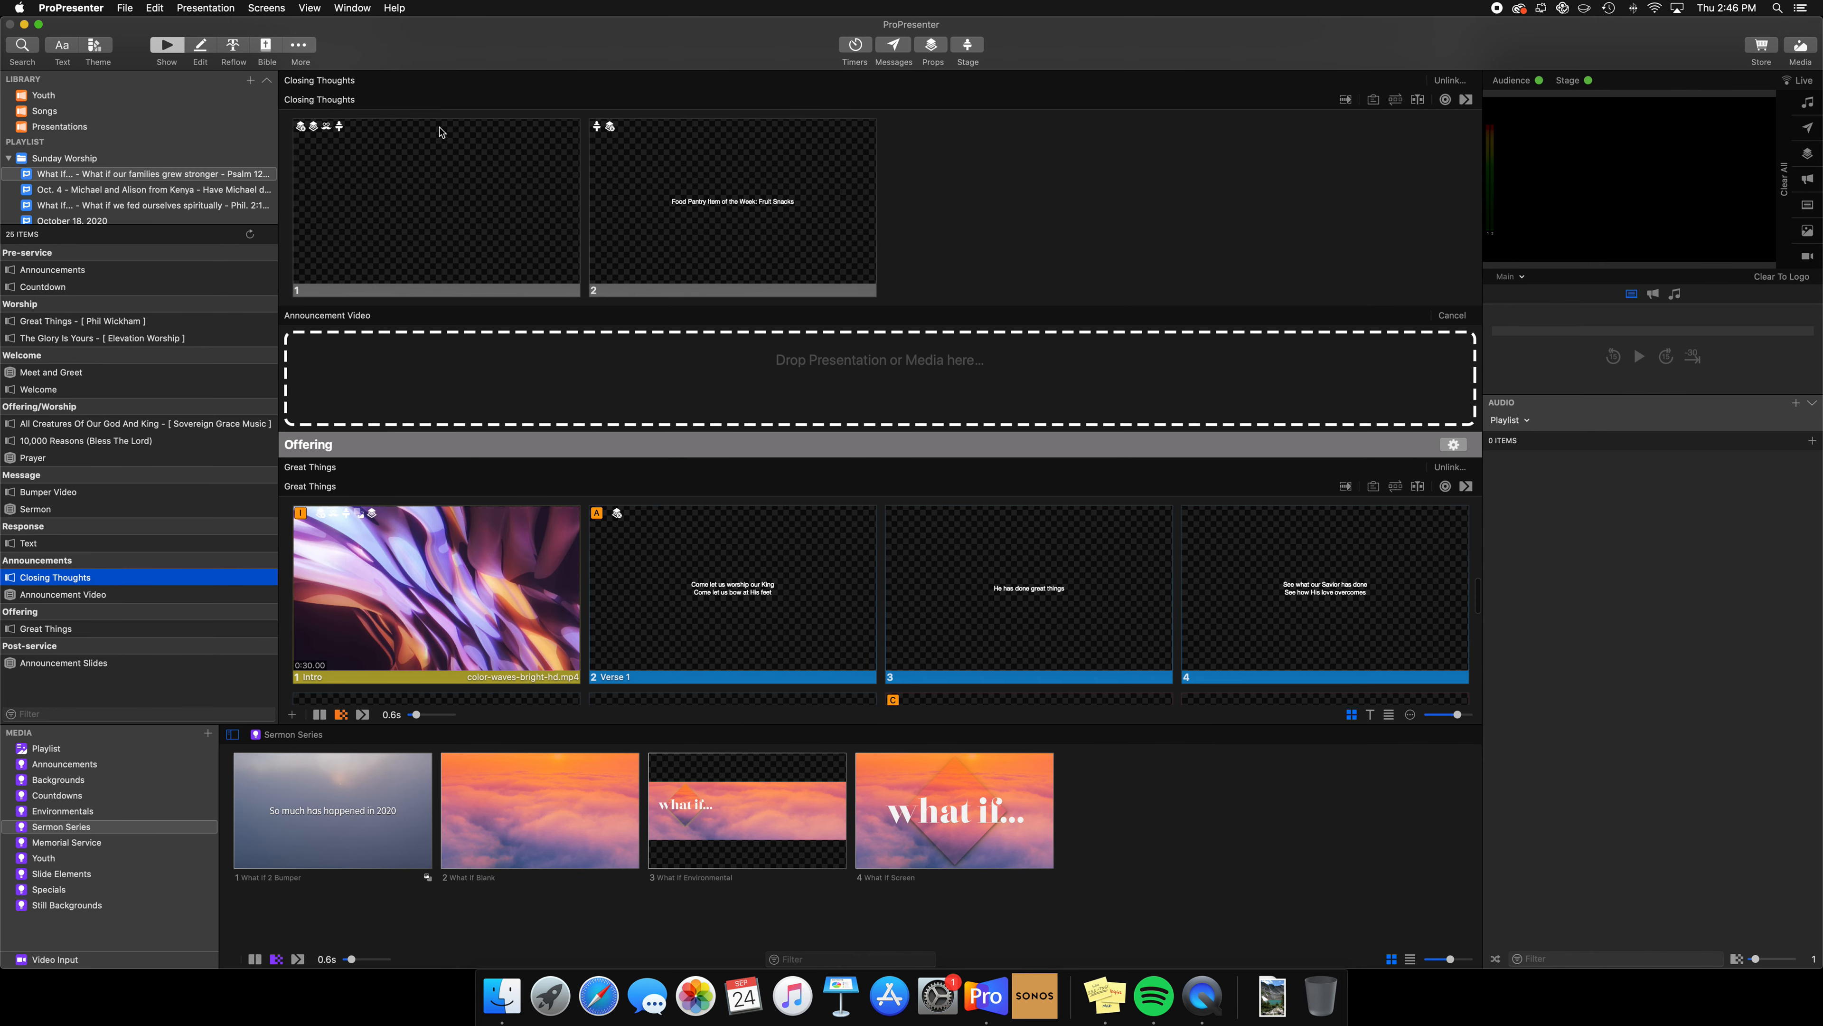
scroll(487, 252, up, 2)
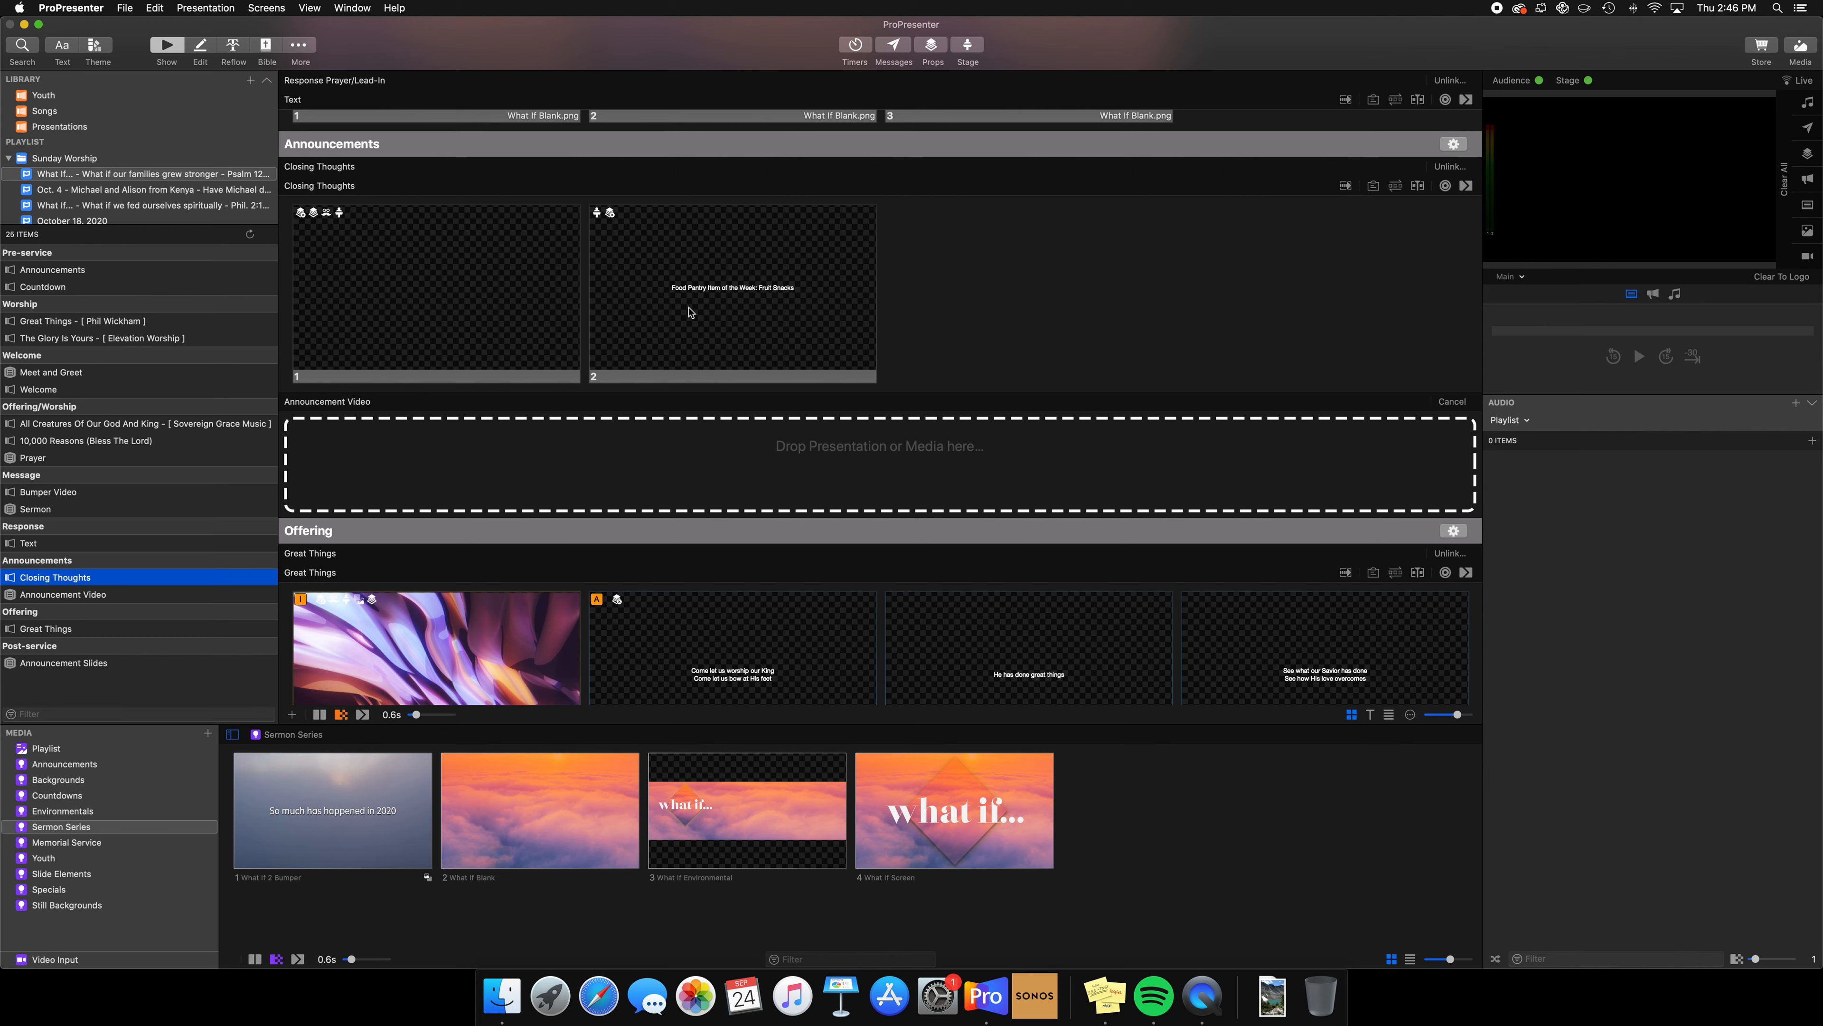
scroll(672, 336, down, 1)
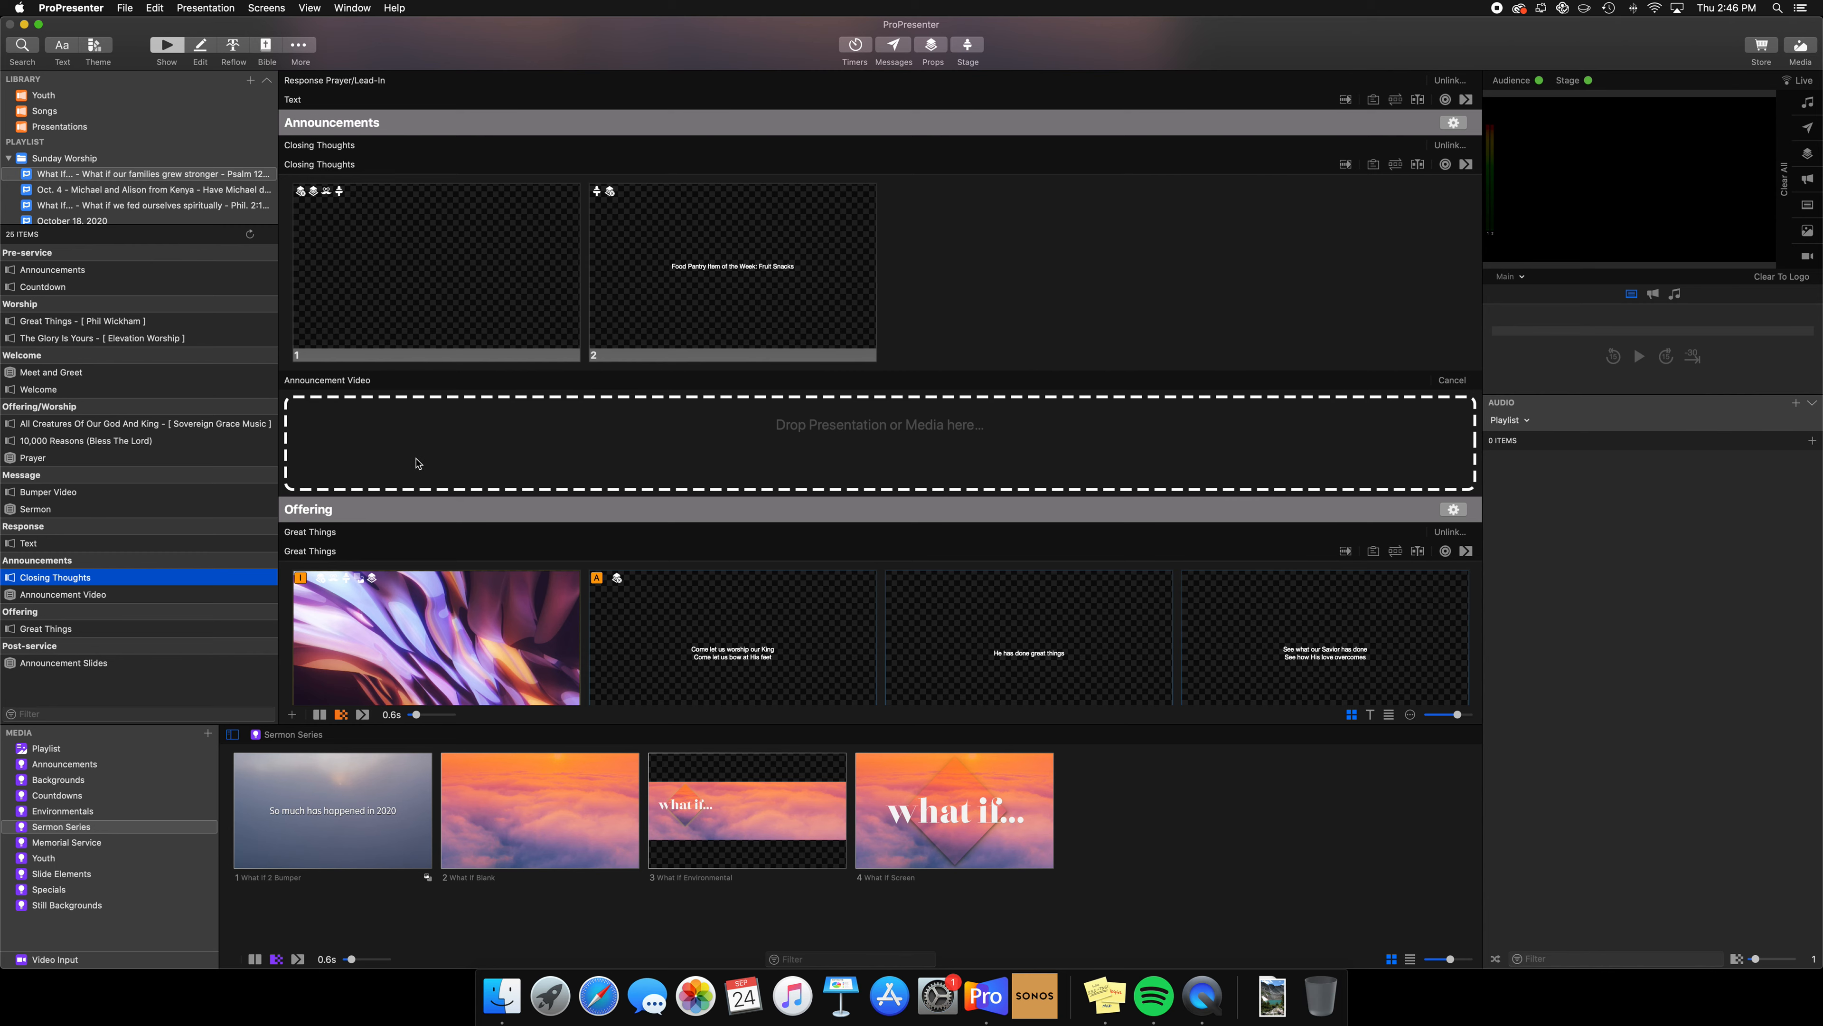
- Fill the Post-service Announcement Slides placeholder with the Announcements presentation from the Presentations library
scroll(419, 459, down, 5)
scroll(420, 465, down, 15)
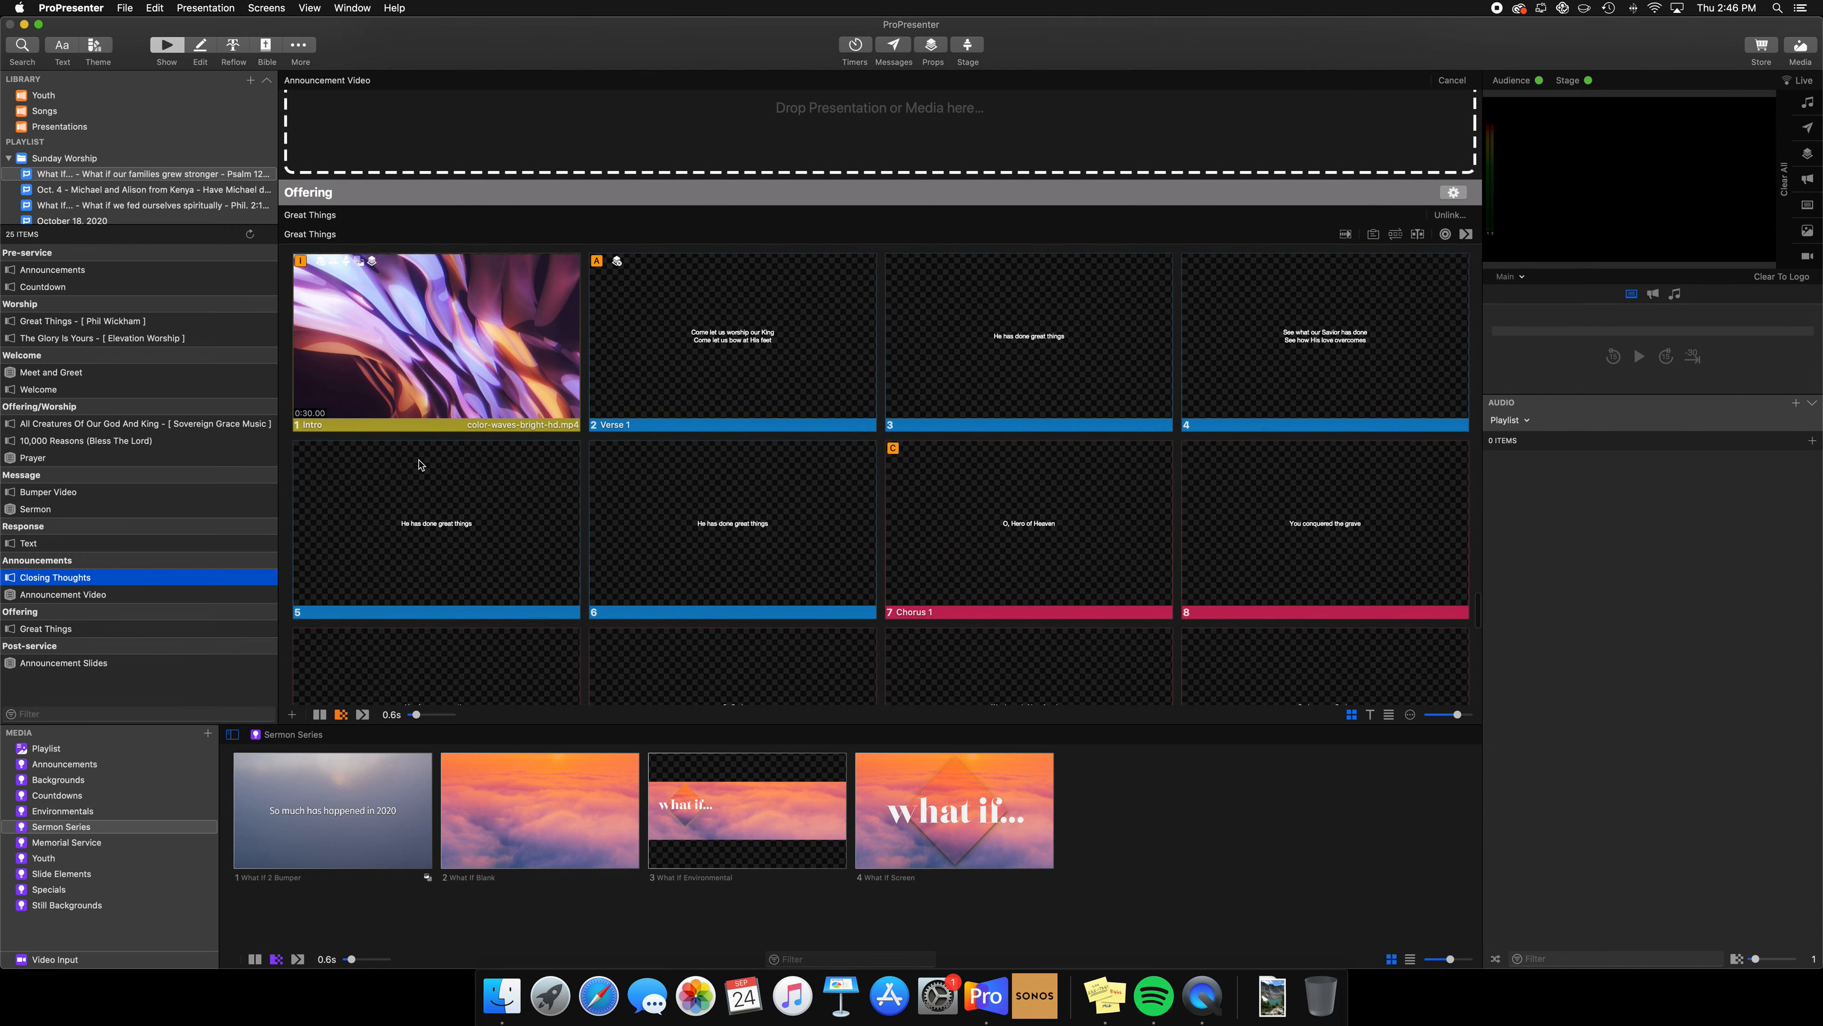
scroll(421, 468, down, 10)
click(59, 126)
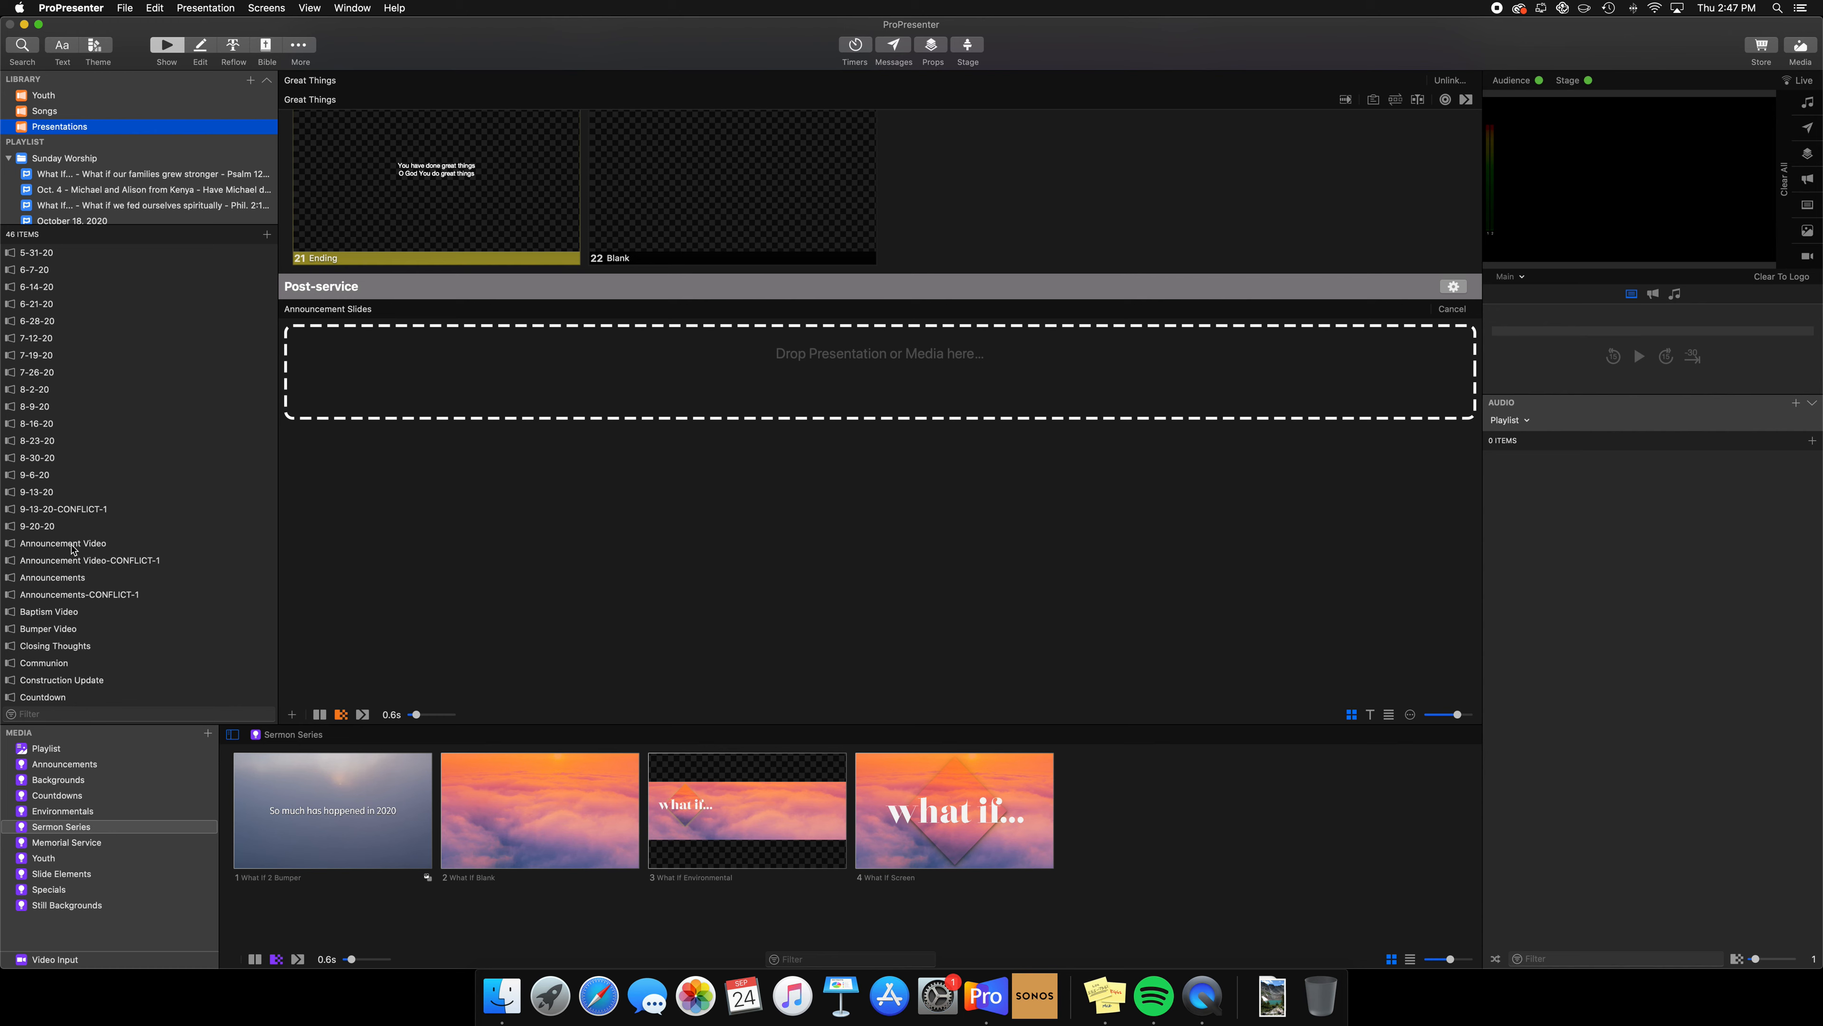
scroll(64, 517, down, 3)
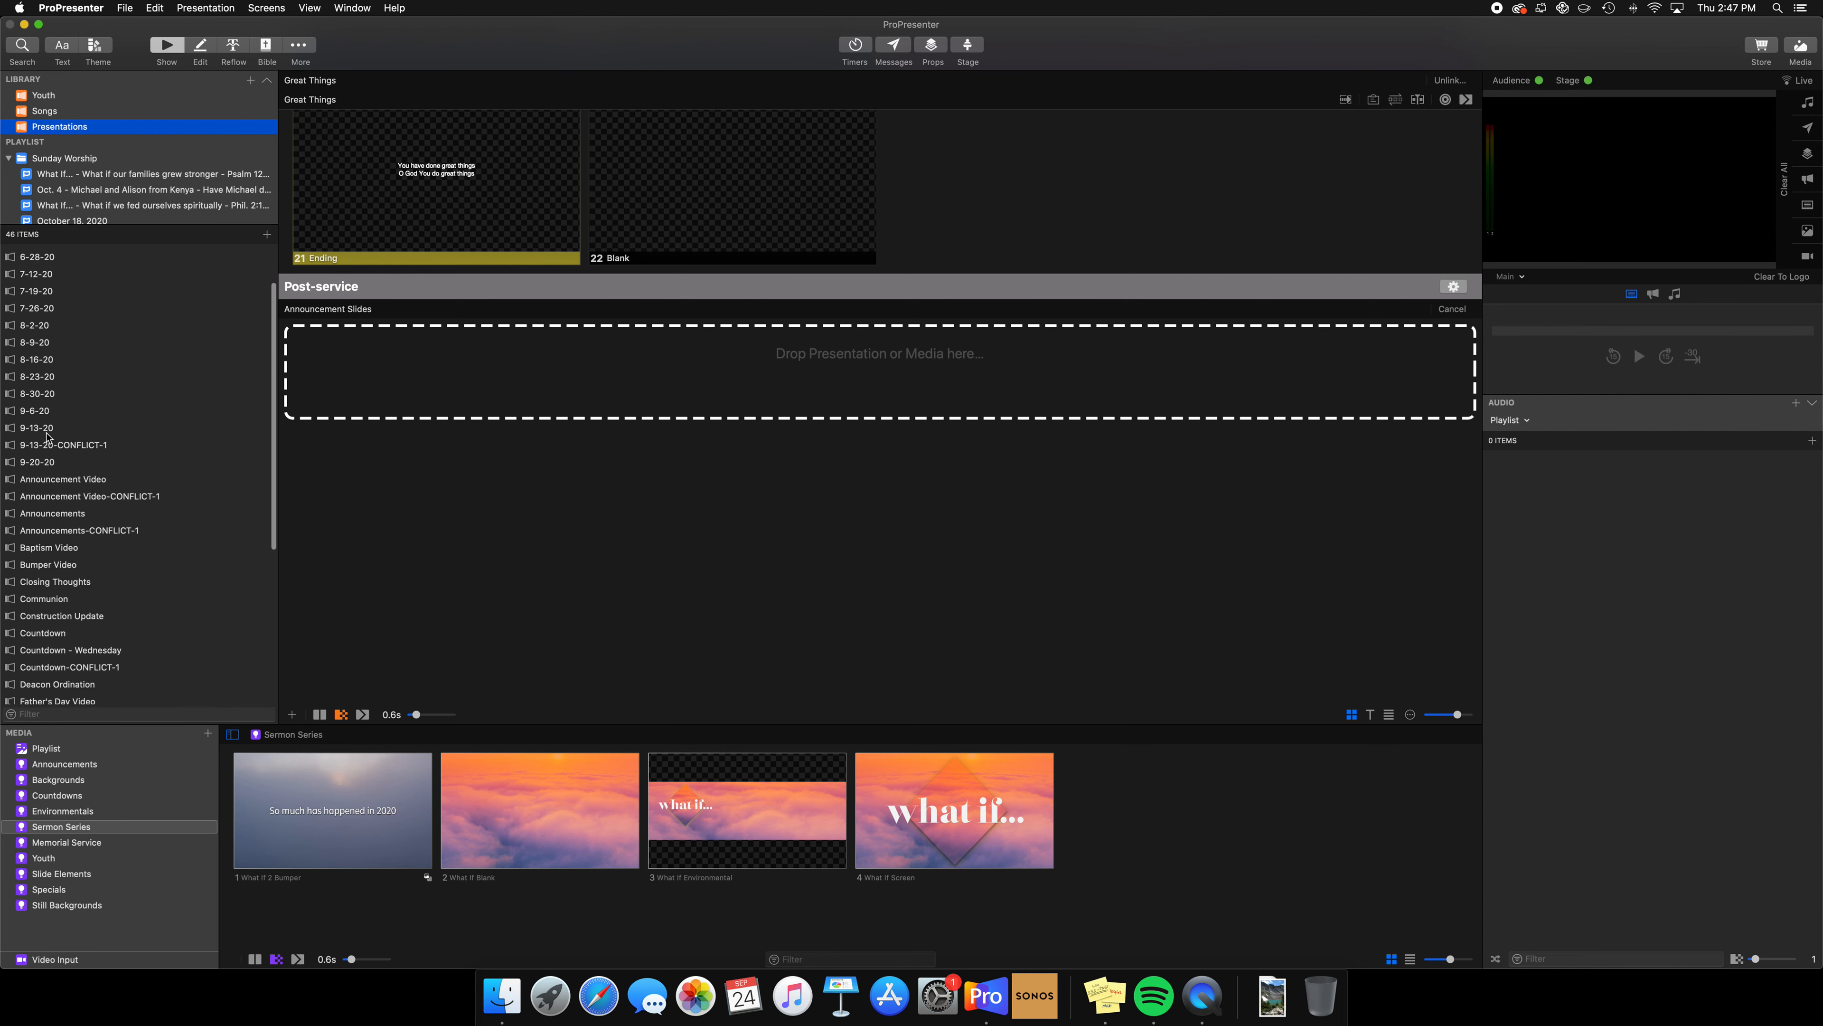
drag(63, 513, 460, 381)
- Return to the "What if our families grew stronger" playlist and review Announcements, Countdown and the arrangement of Great Things under Worship
click(86, 175)
click(72, 273)
click(68, 289)
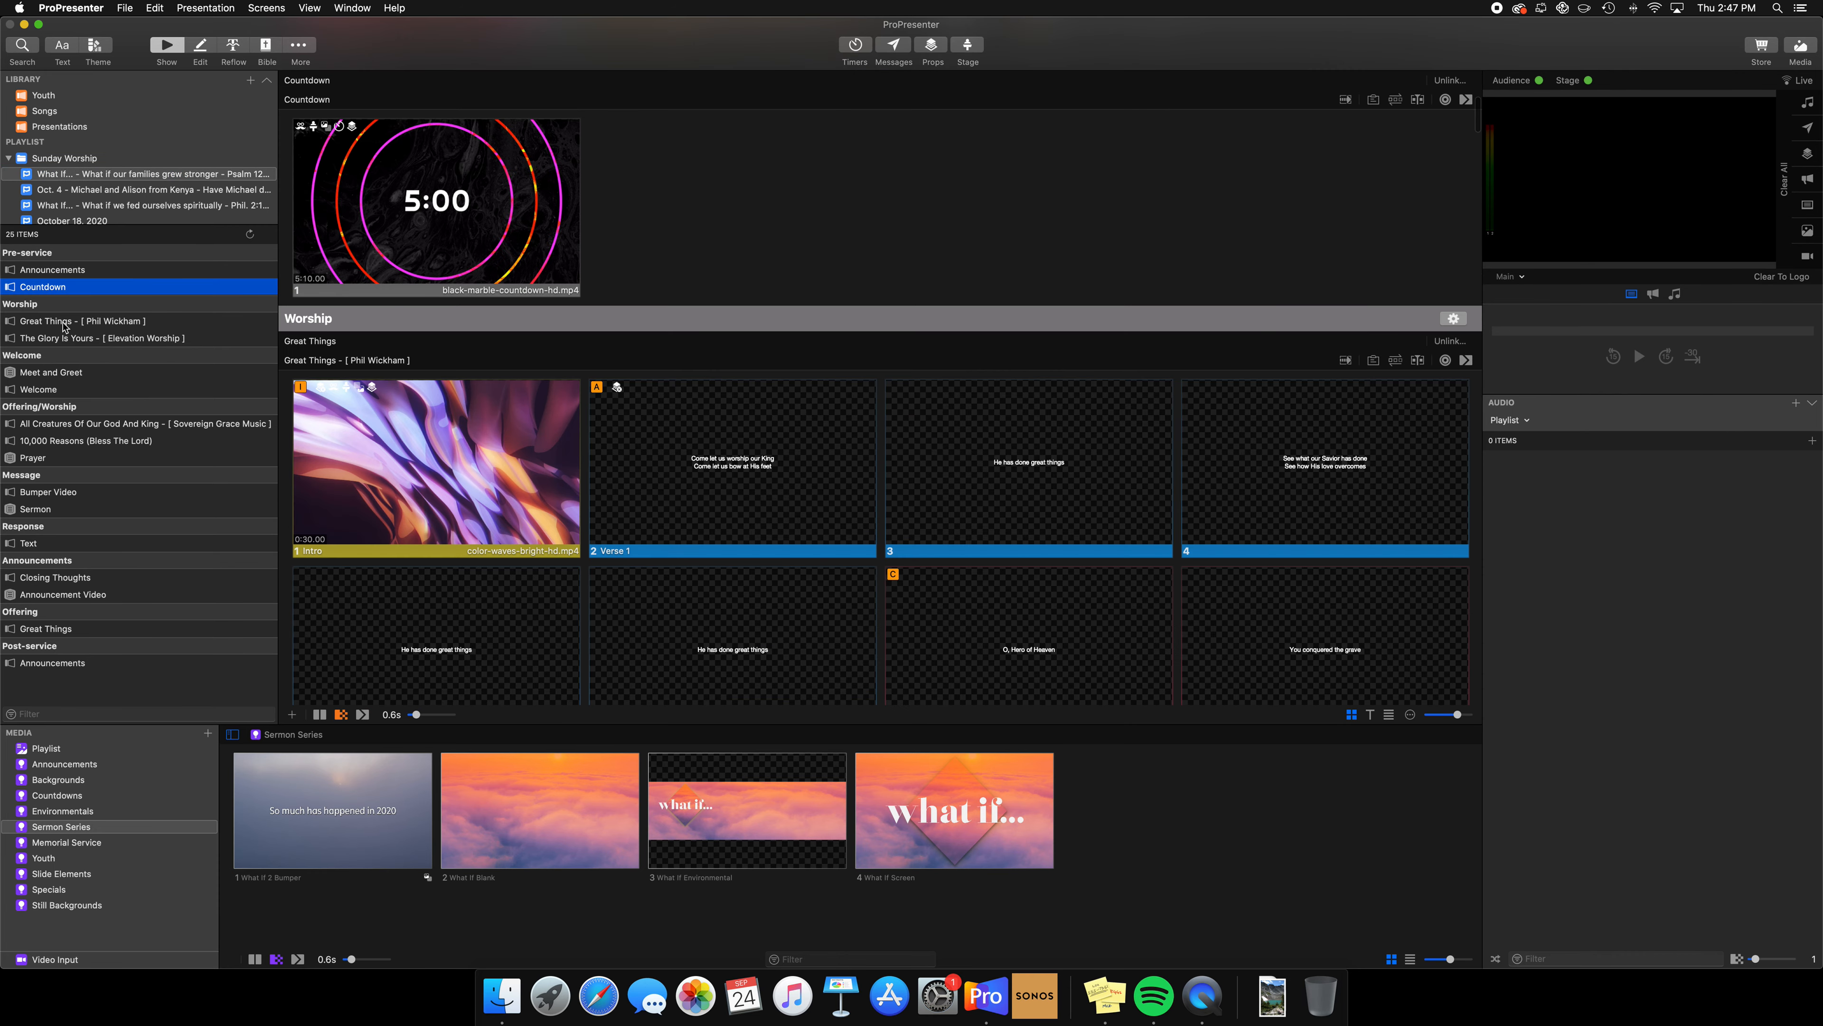
click(64, 321)
scroll(477, 191, up, 2)
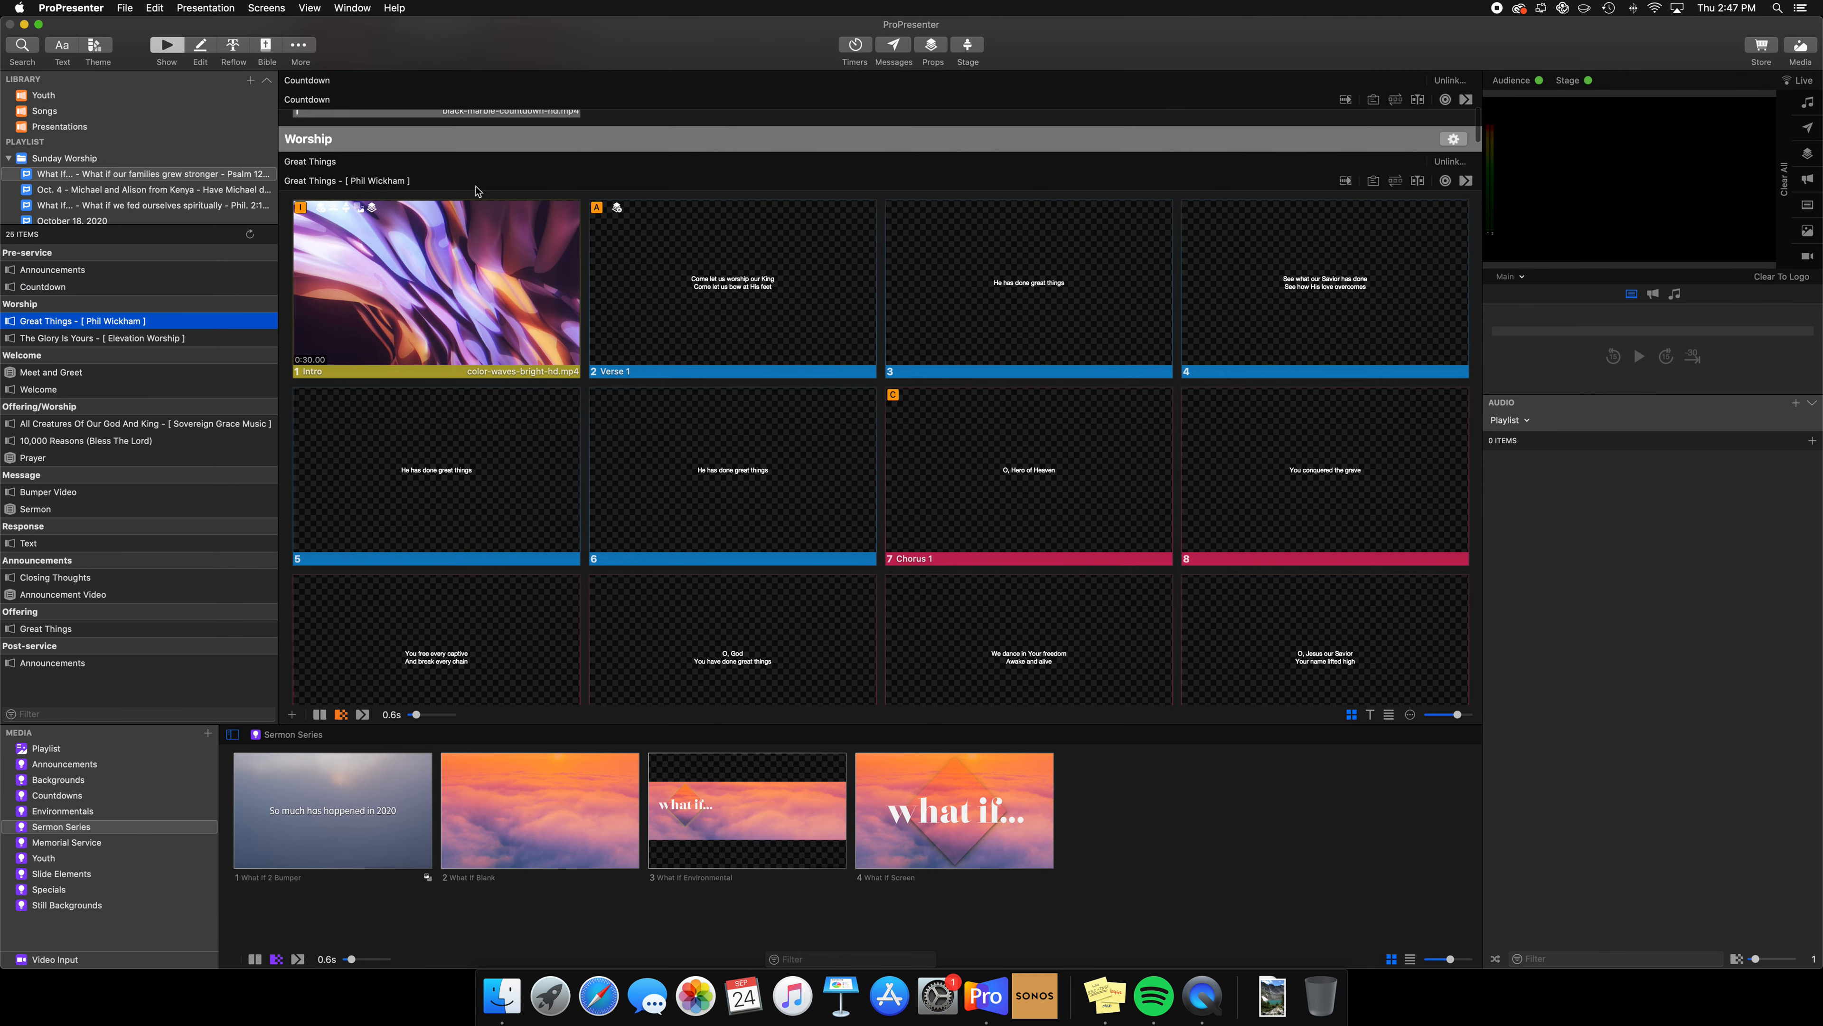
scroll(477, 190, up, 1)
click(1395, 241)
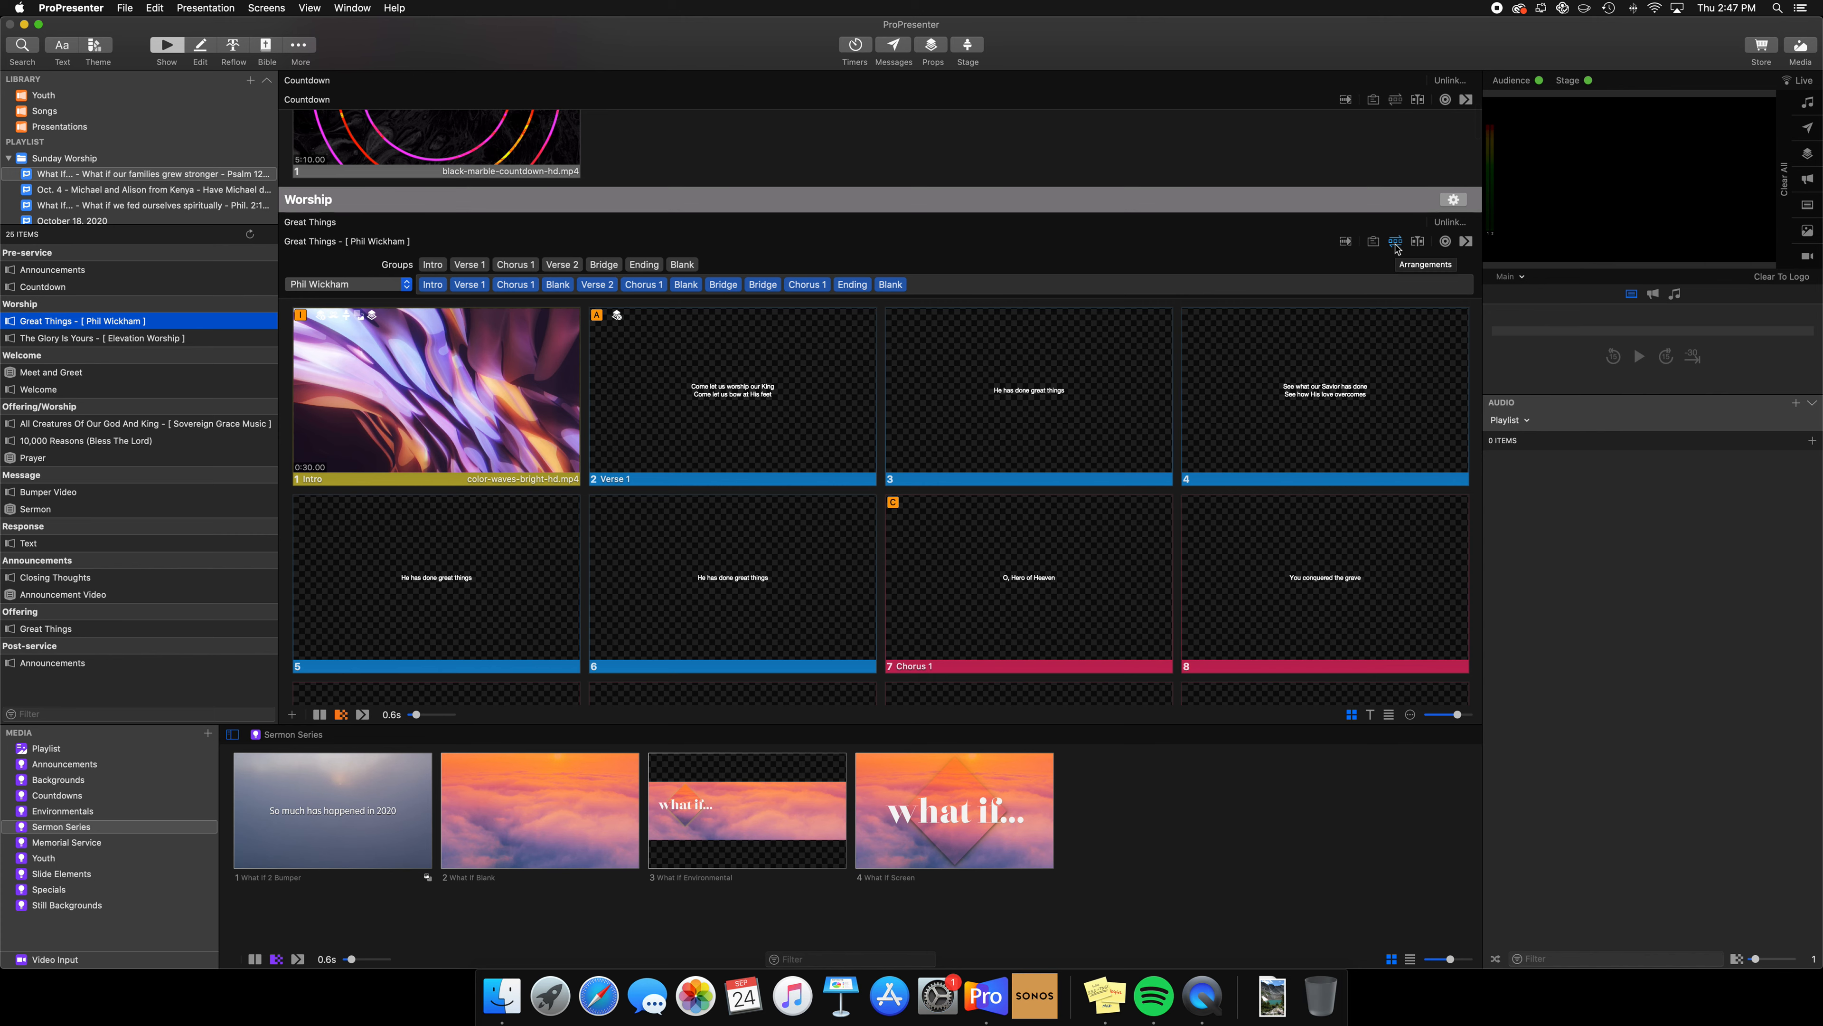
click(1395, 244)
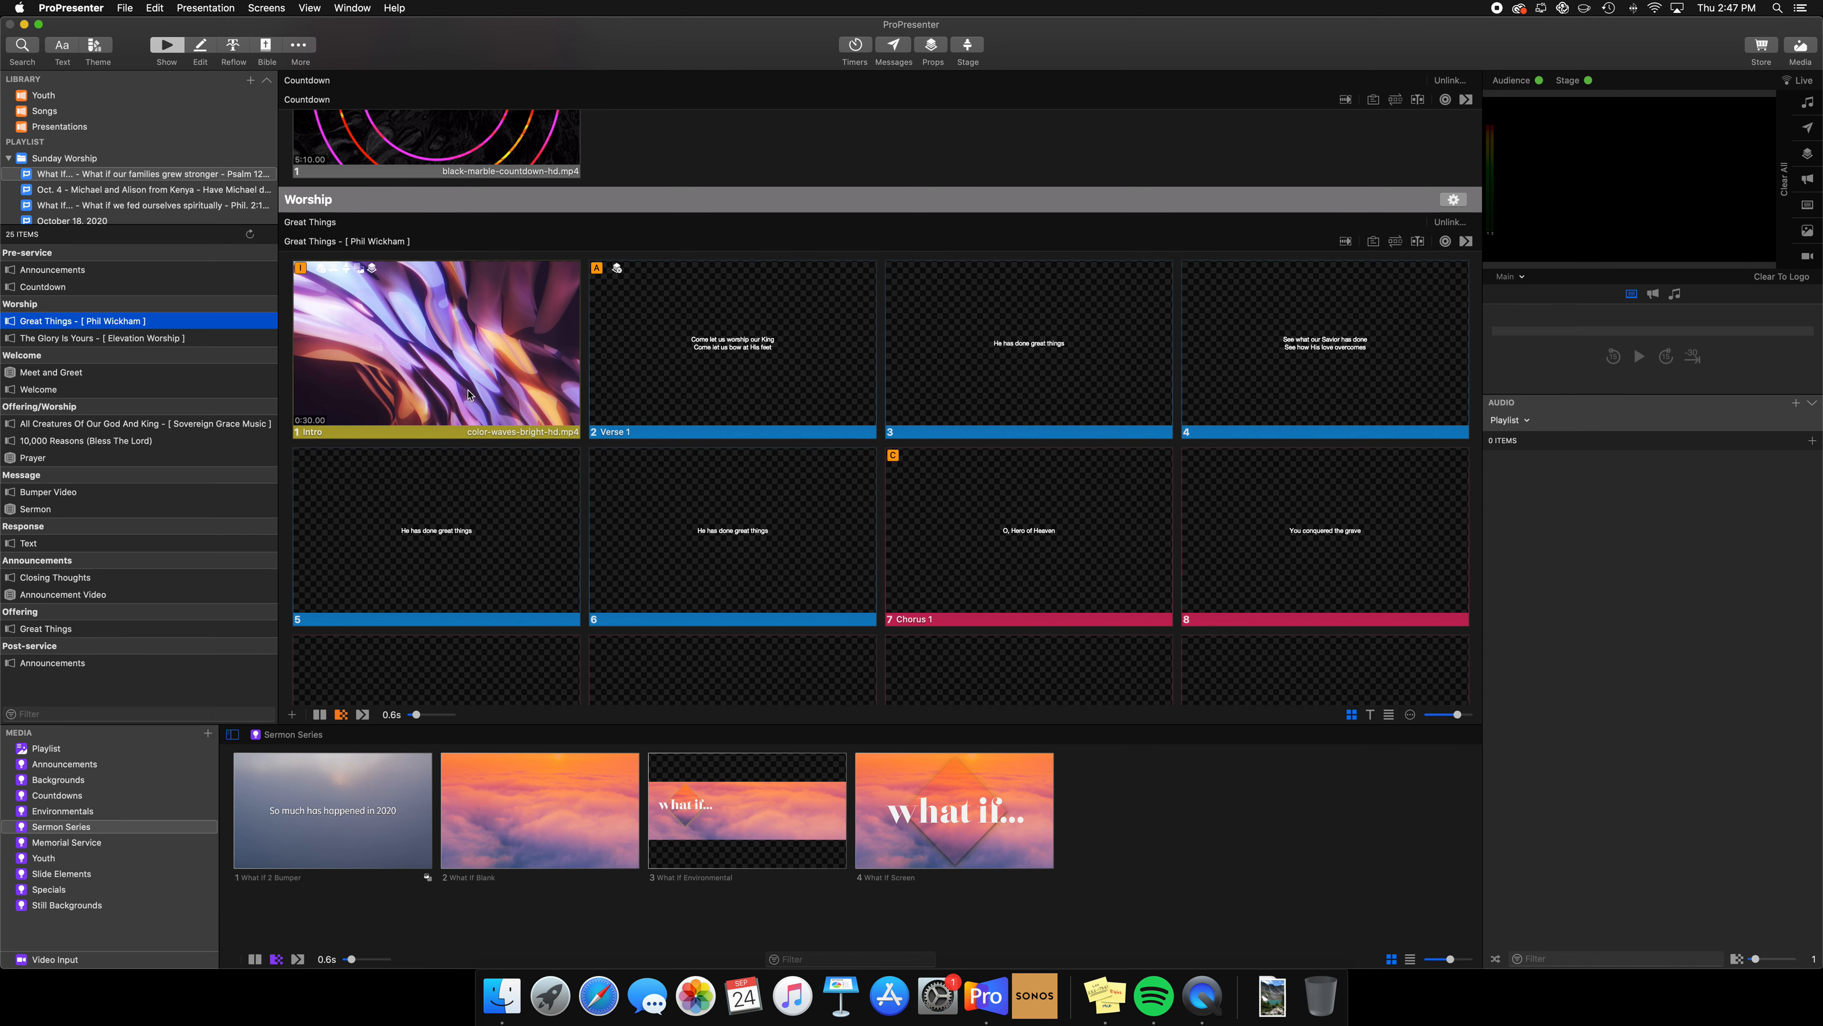
- Replace the Intro slide background of Great Things with color-and-glitter-mash from the Backgrounds media
click(58, 779)
scroll(776, 885, down, 15)
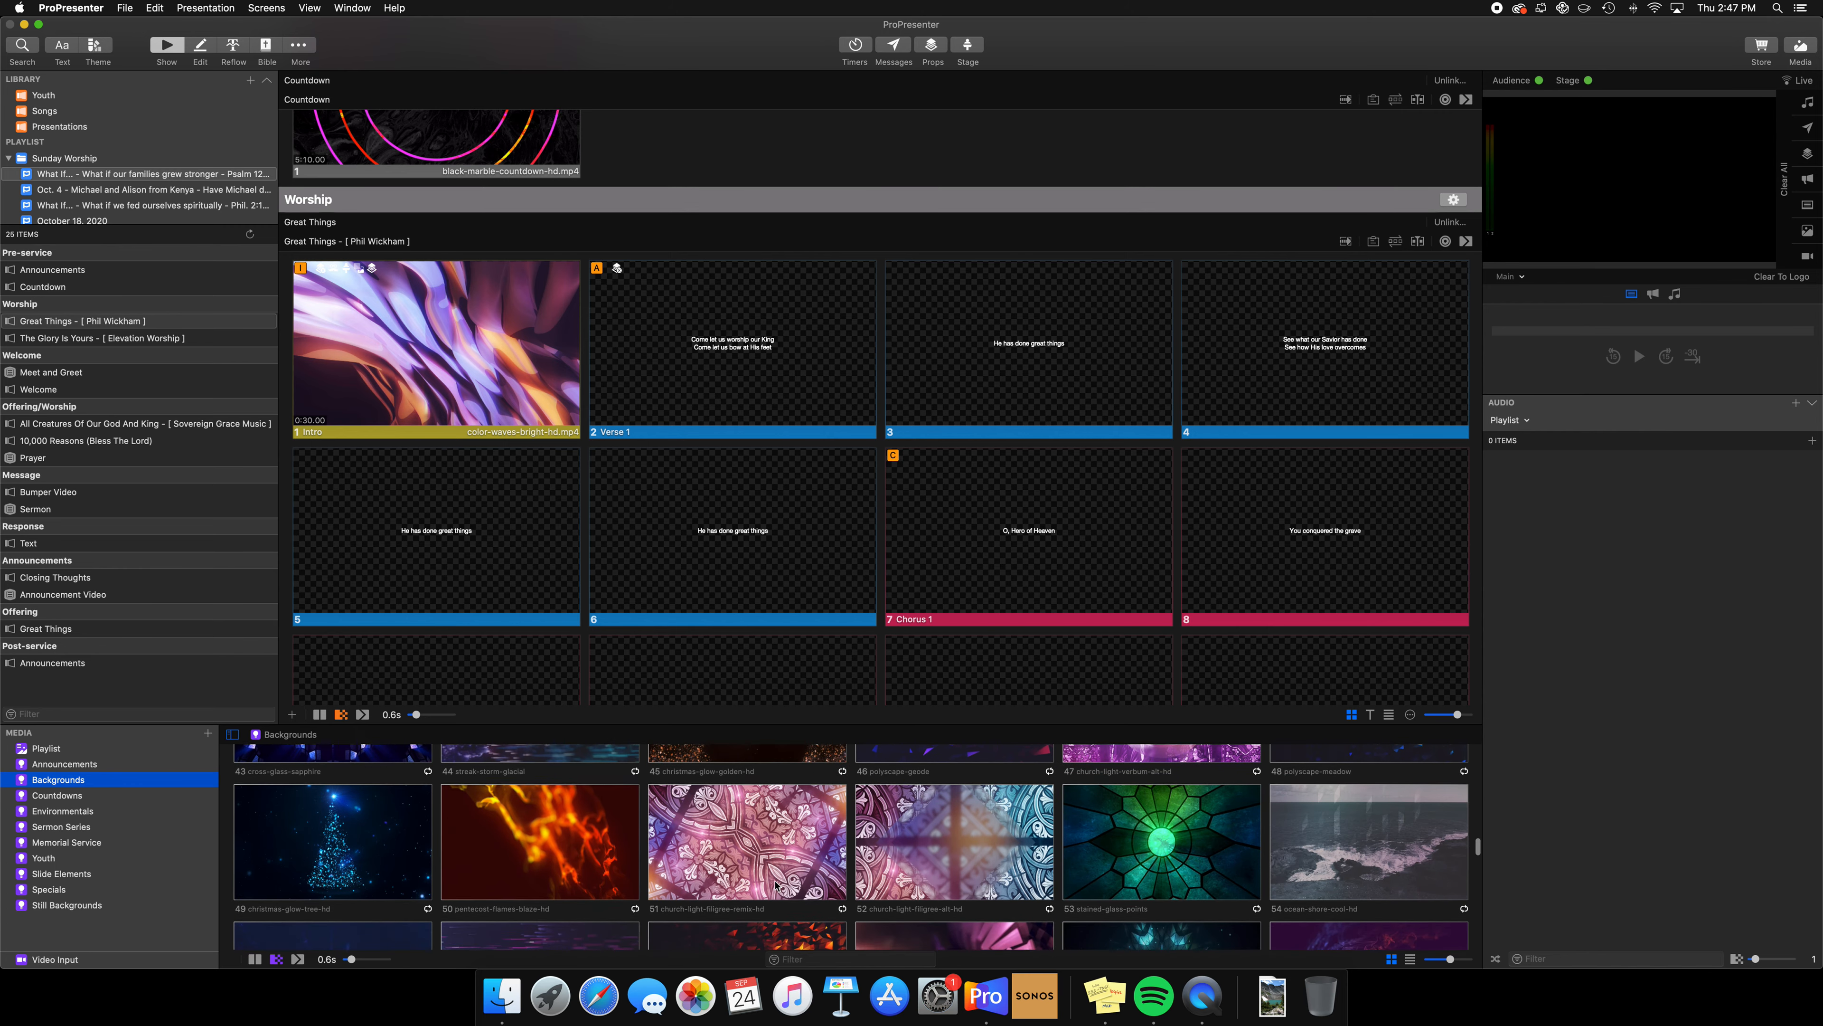
scroll(776, 885, down, 8)
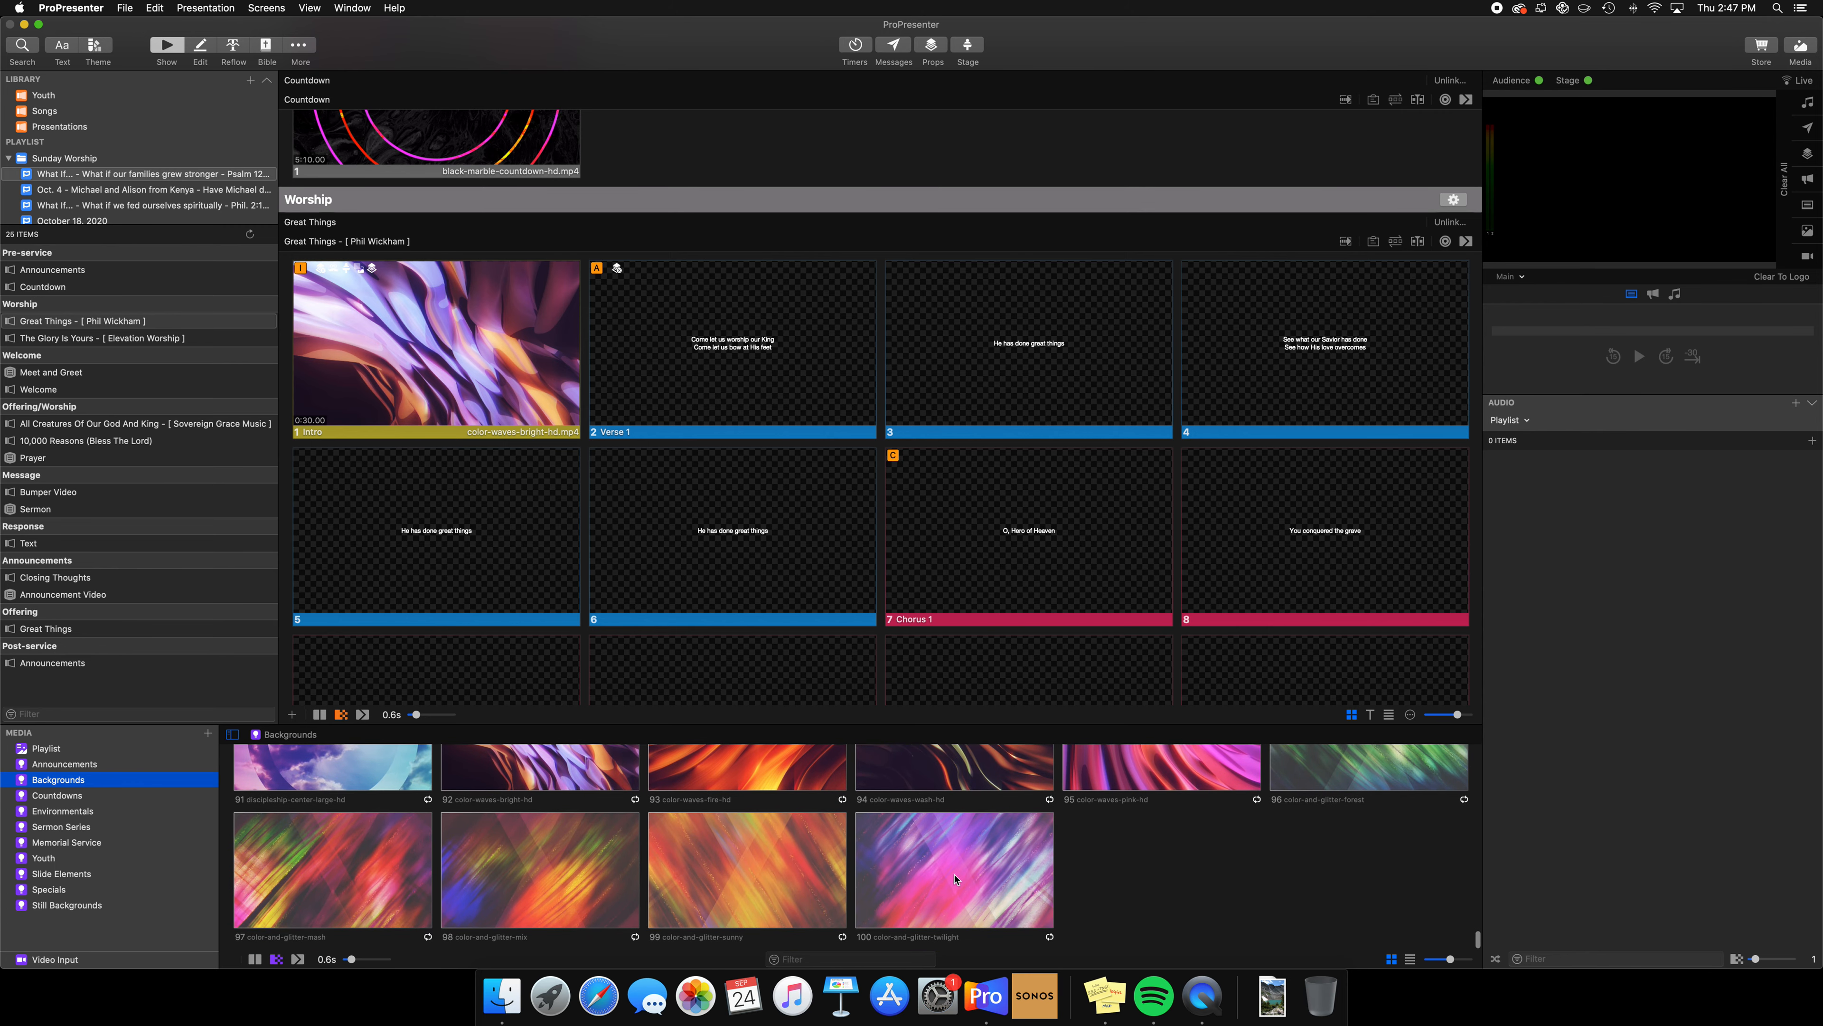
scroll(344, 868, up, 1)
scroll(330, 878, up, 15)
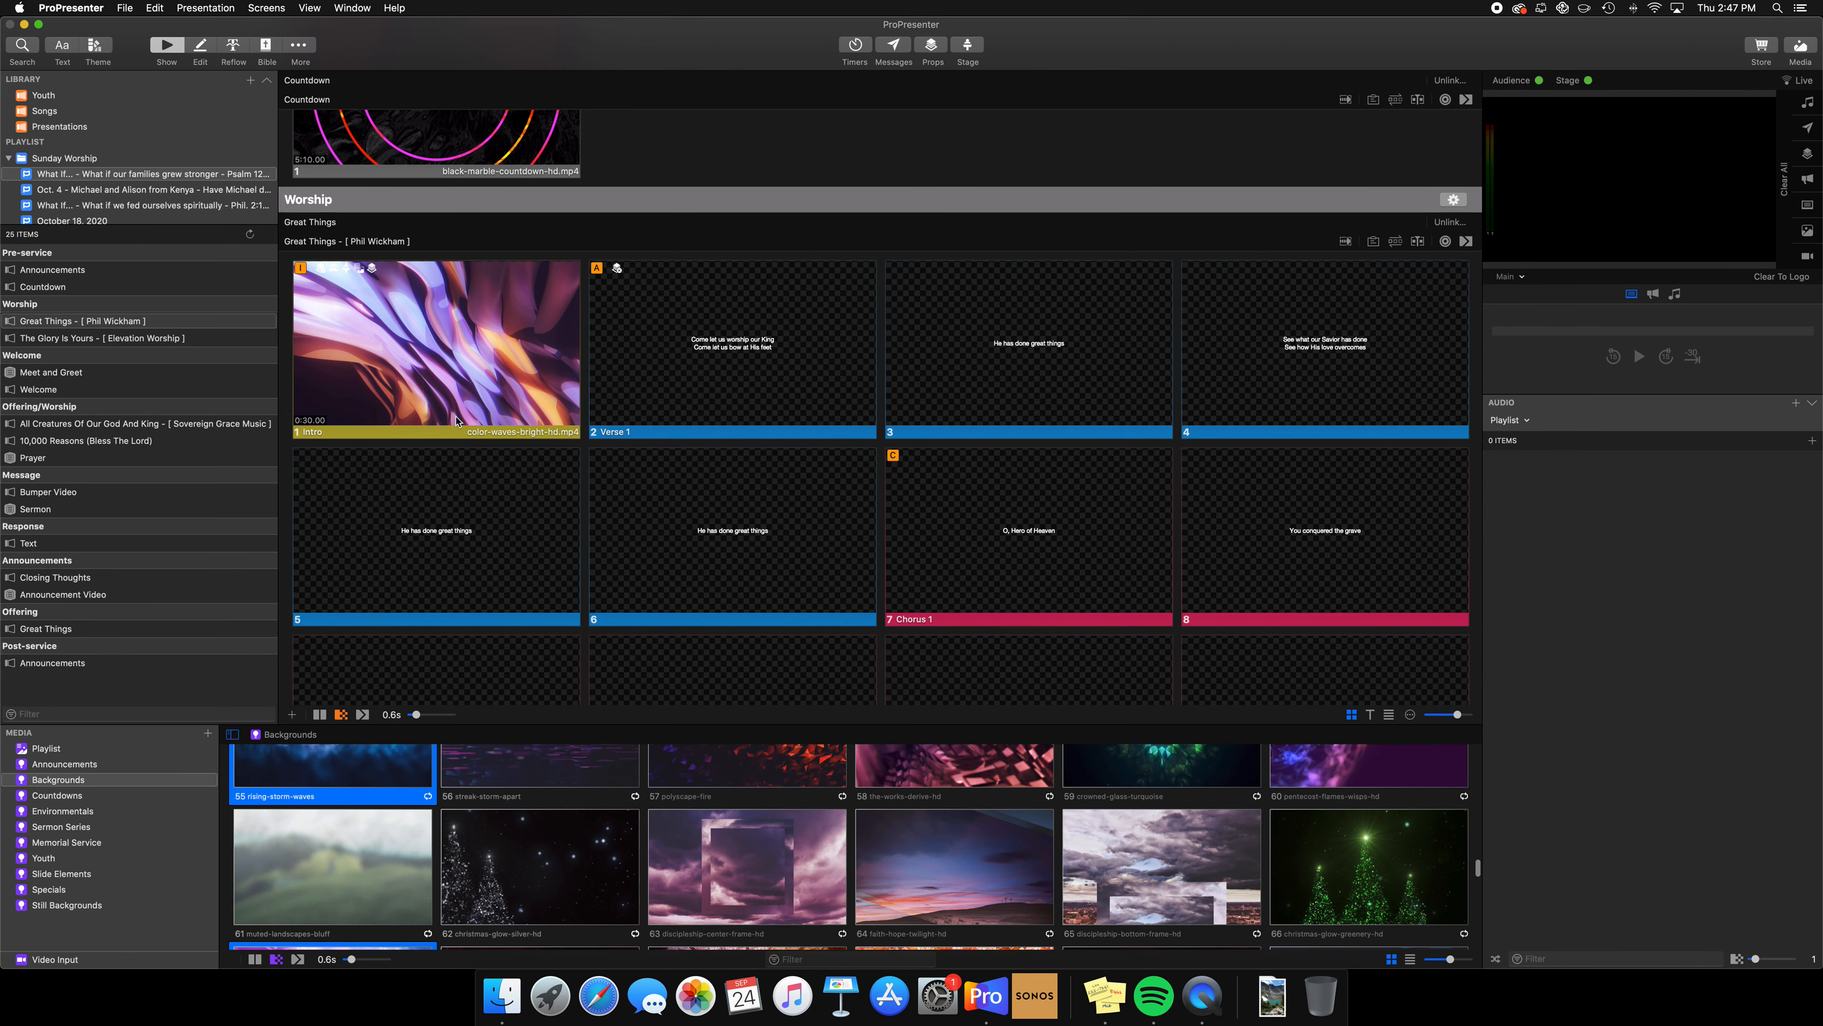
scroll(386, 807, down, 2)
scroll(385, 807, down, 15)
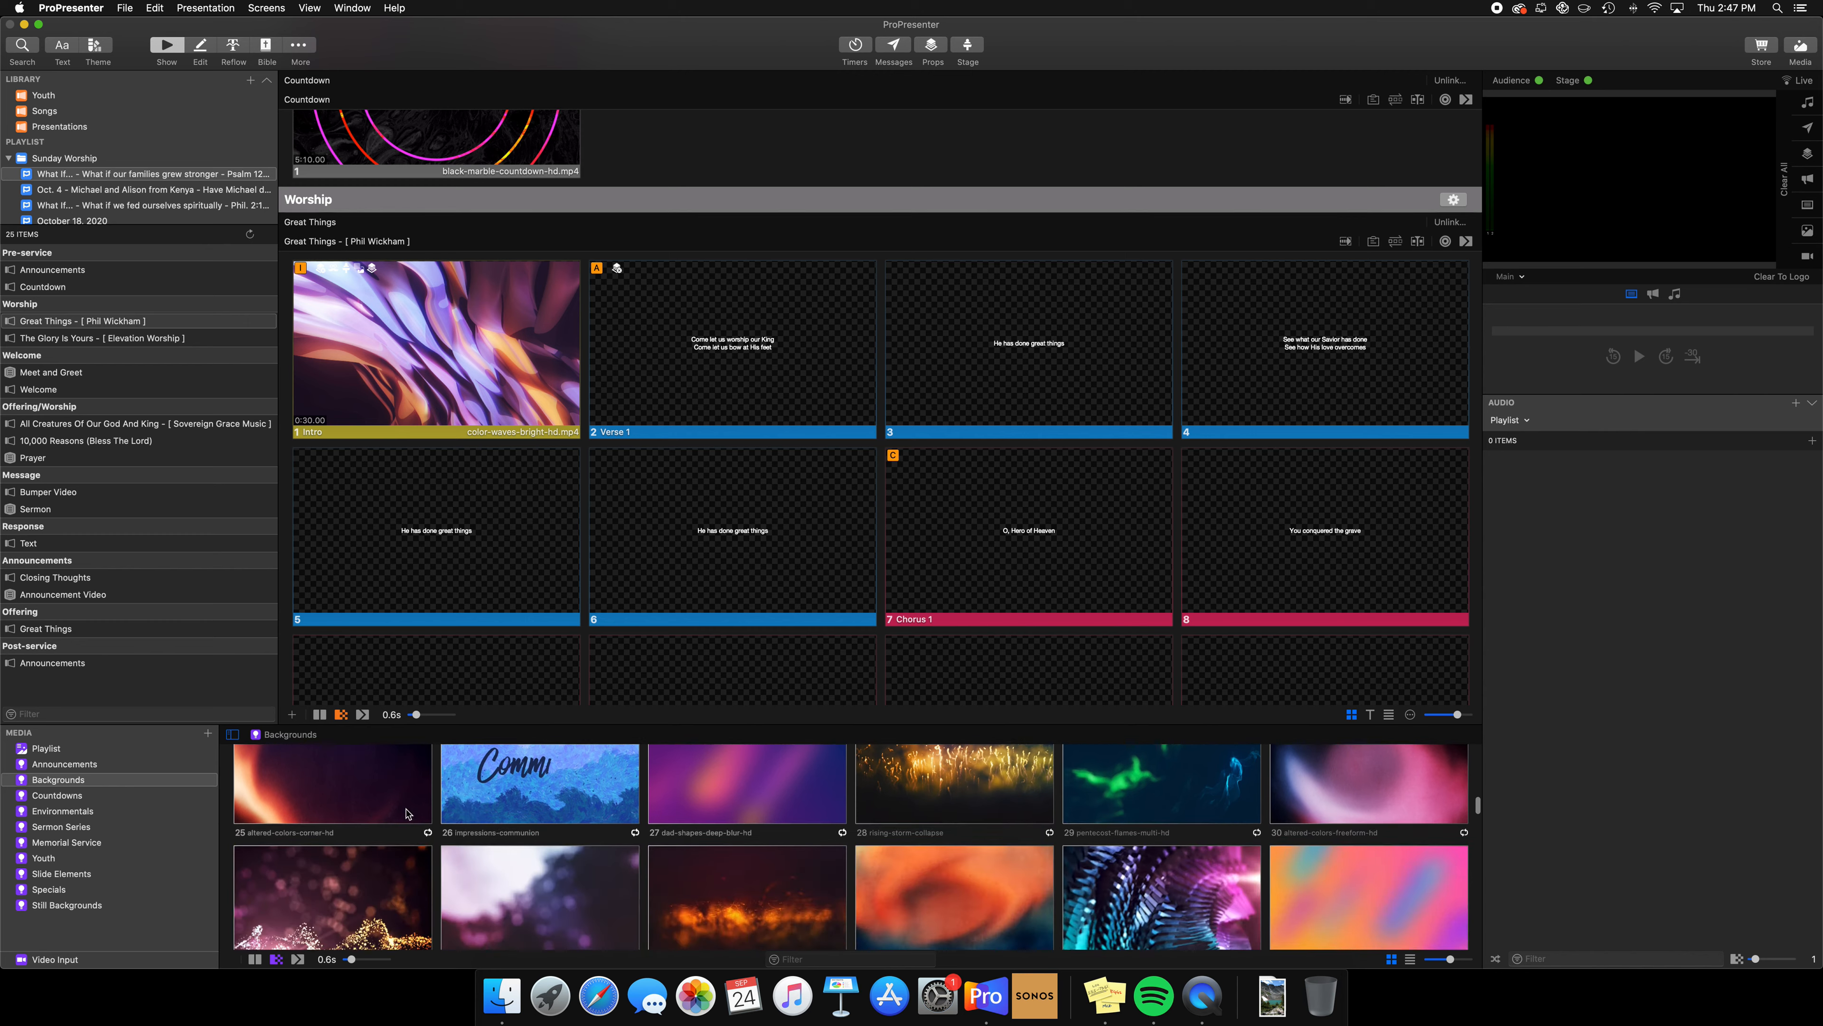
scroll(415, 824, down, 4)
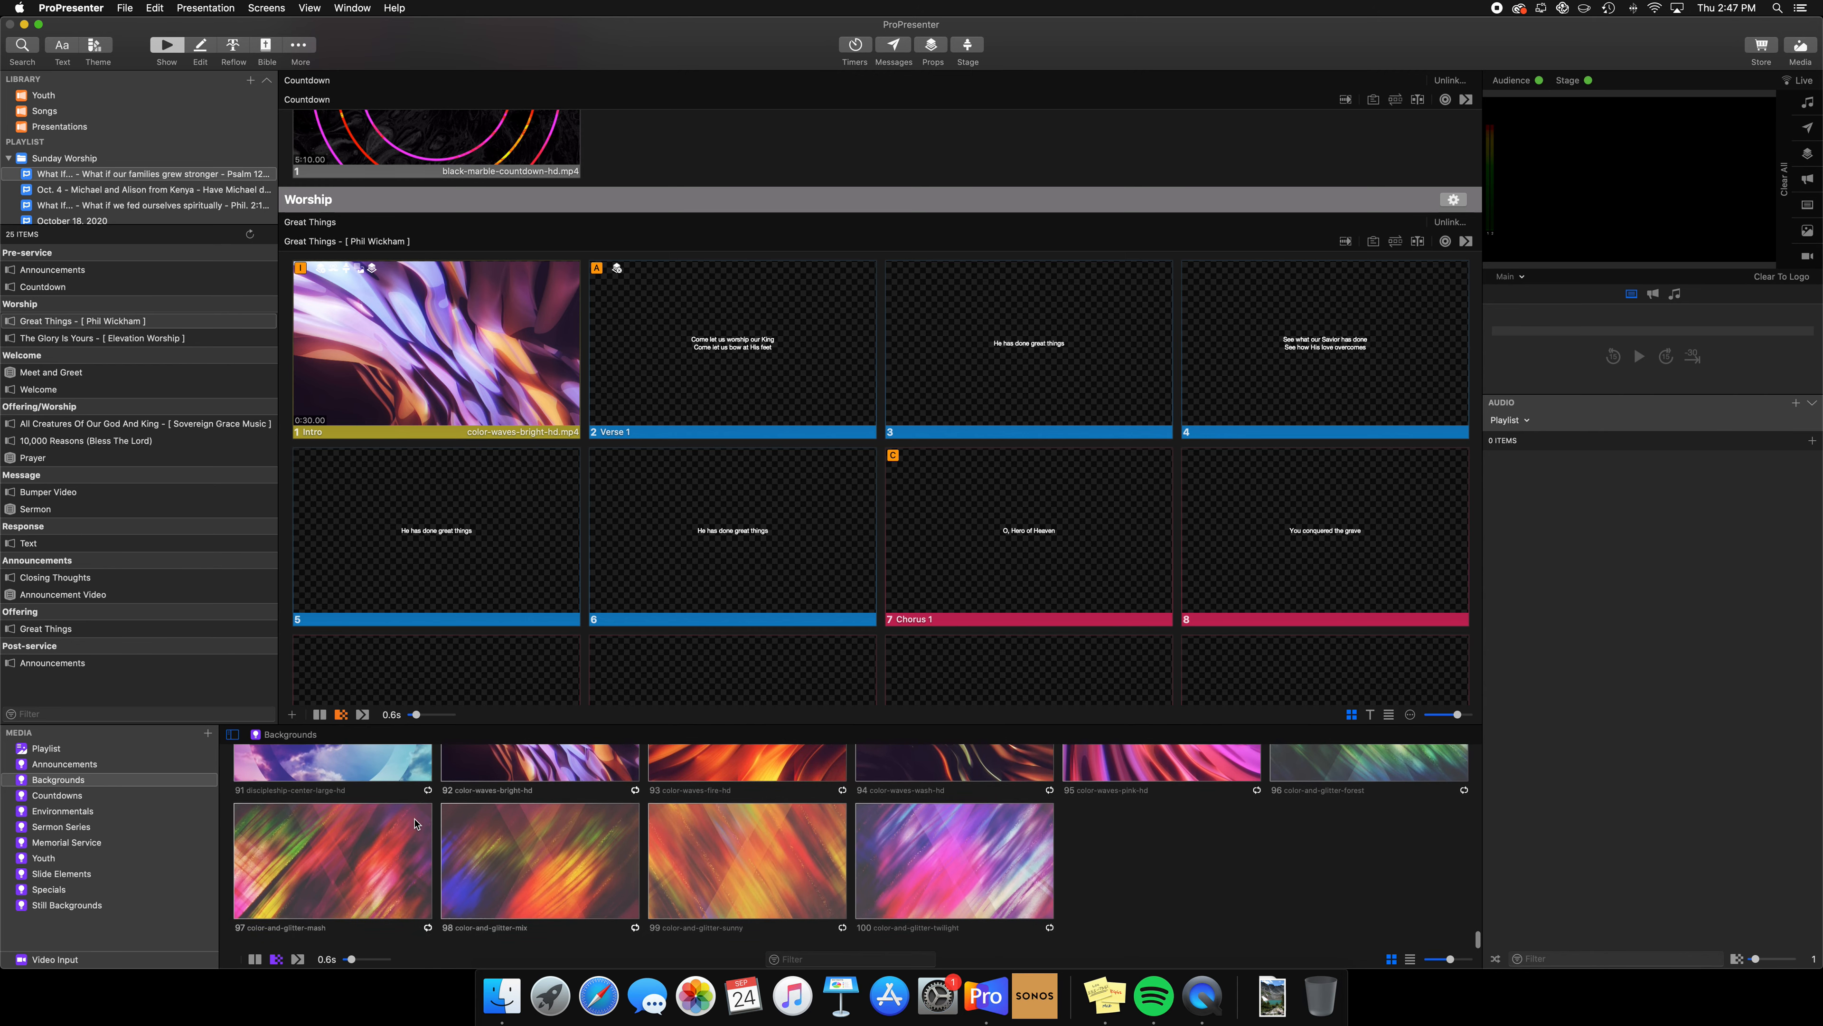
drag(345, 885, 459, 365)
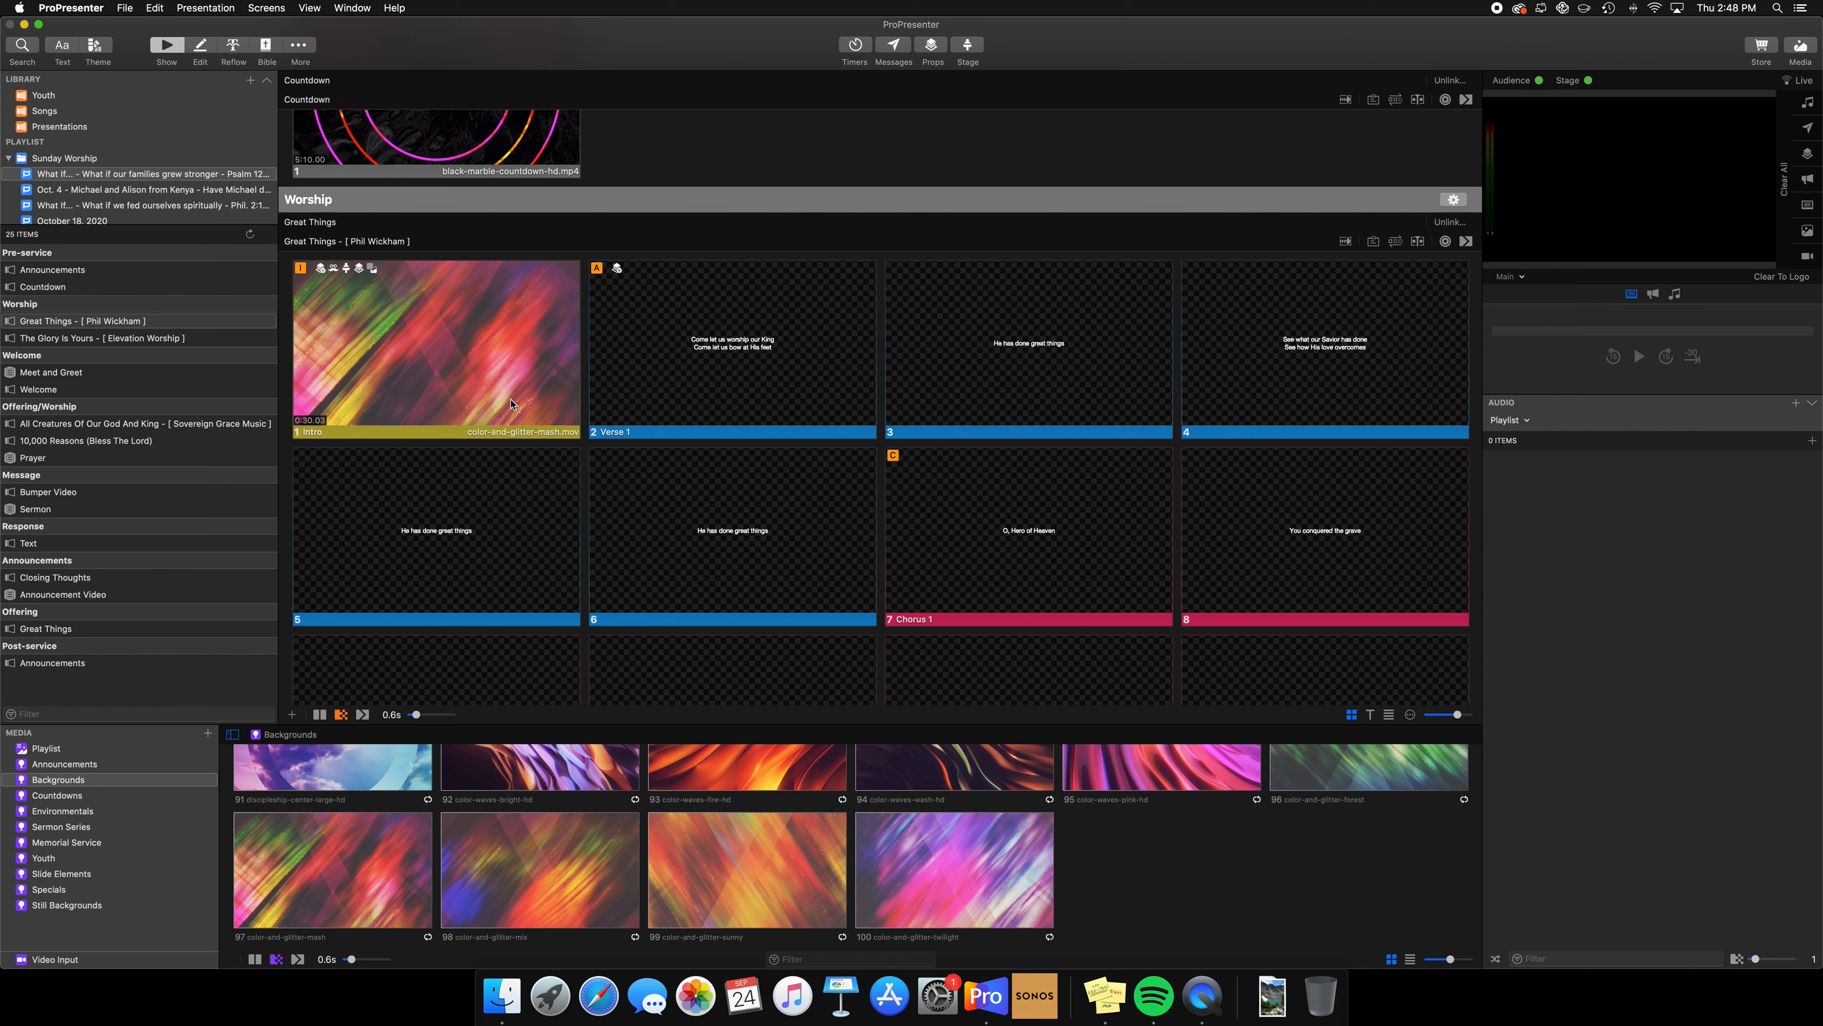
- Apply the Matt Redman arrangement to 10,000 Reasons (Bless The Lord)
click(86, 440)
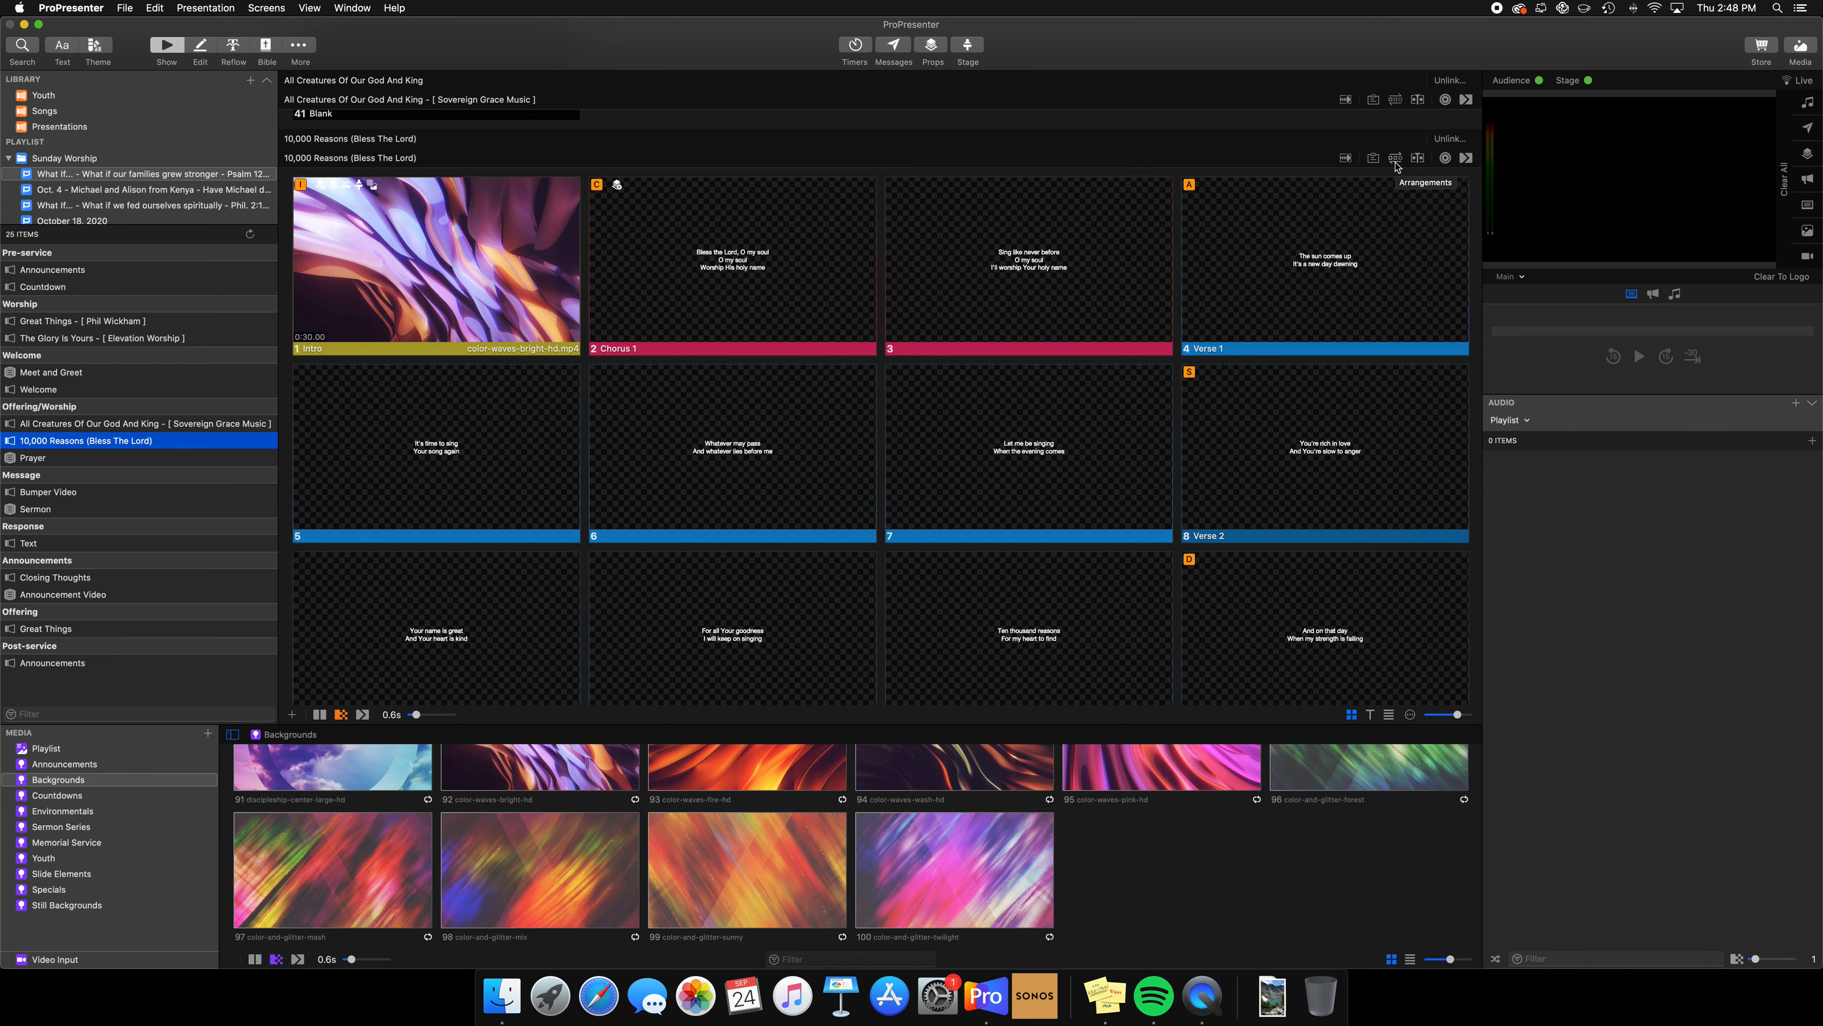
click(1396, 160)
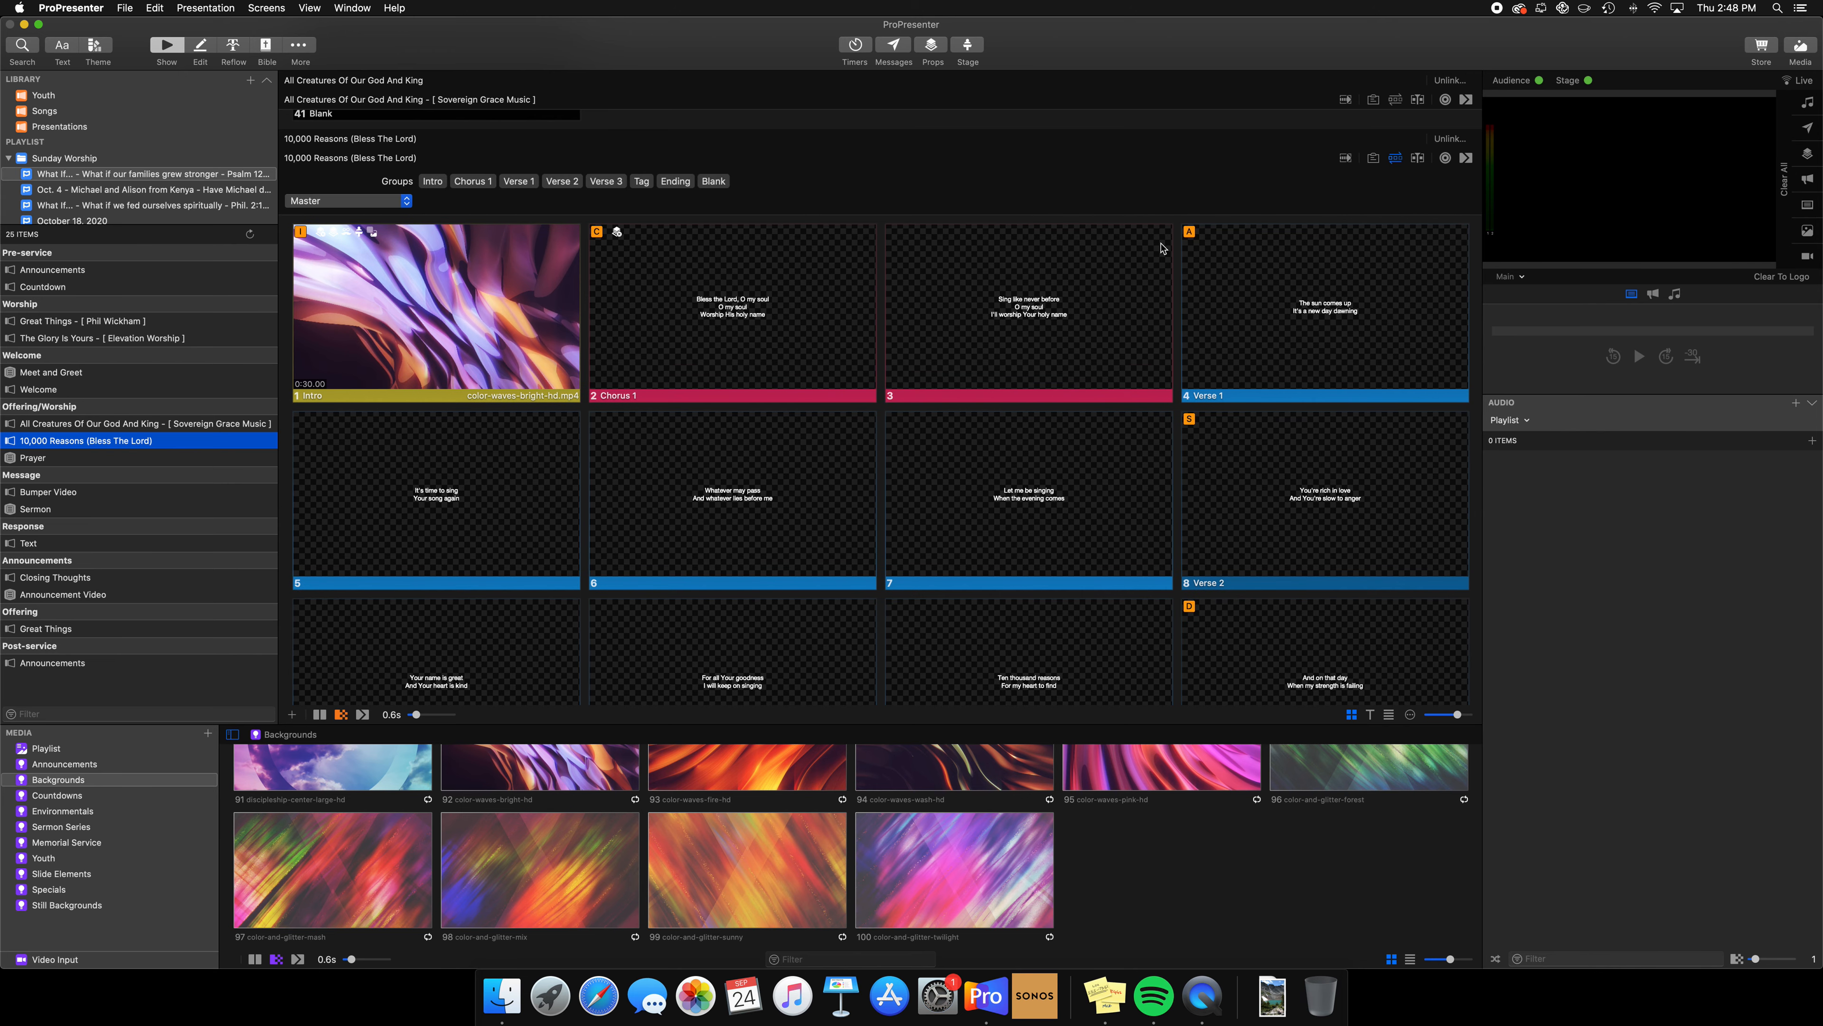
click(406, 203)
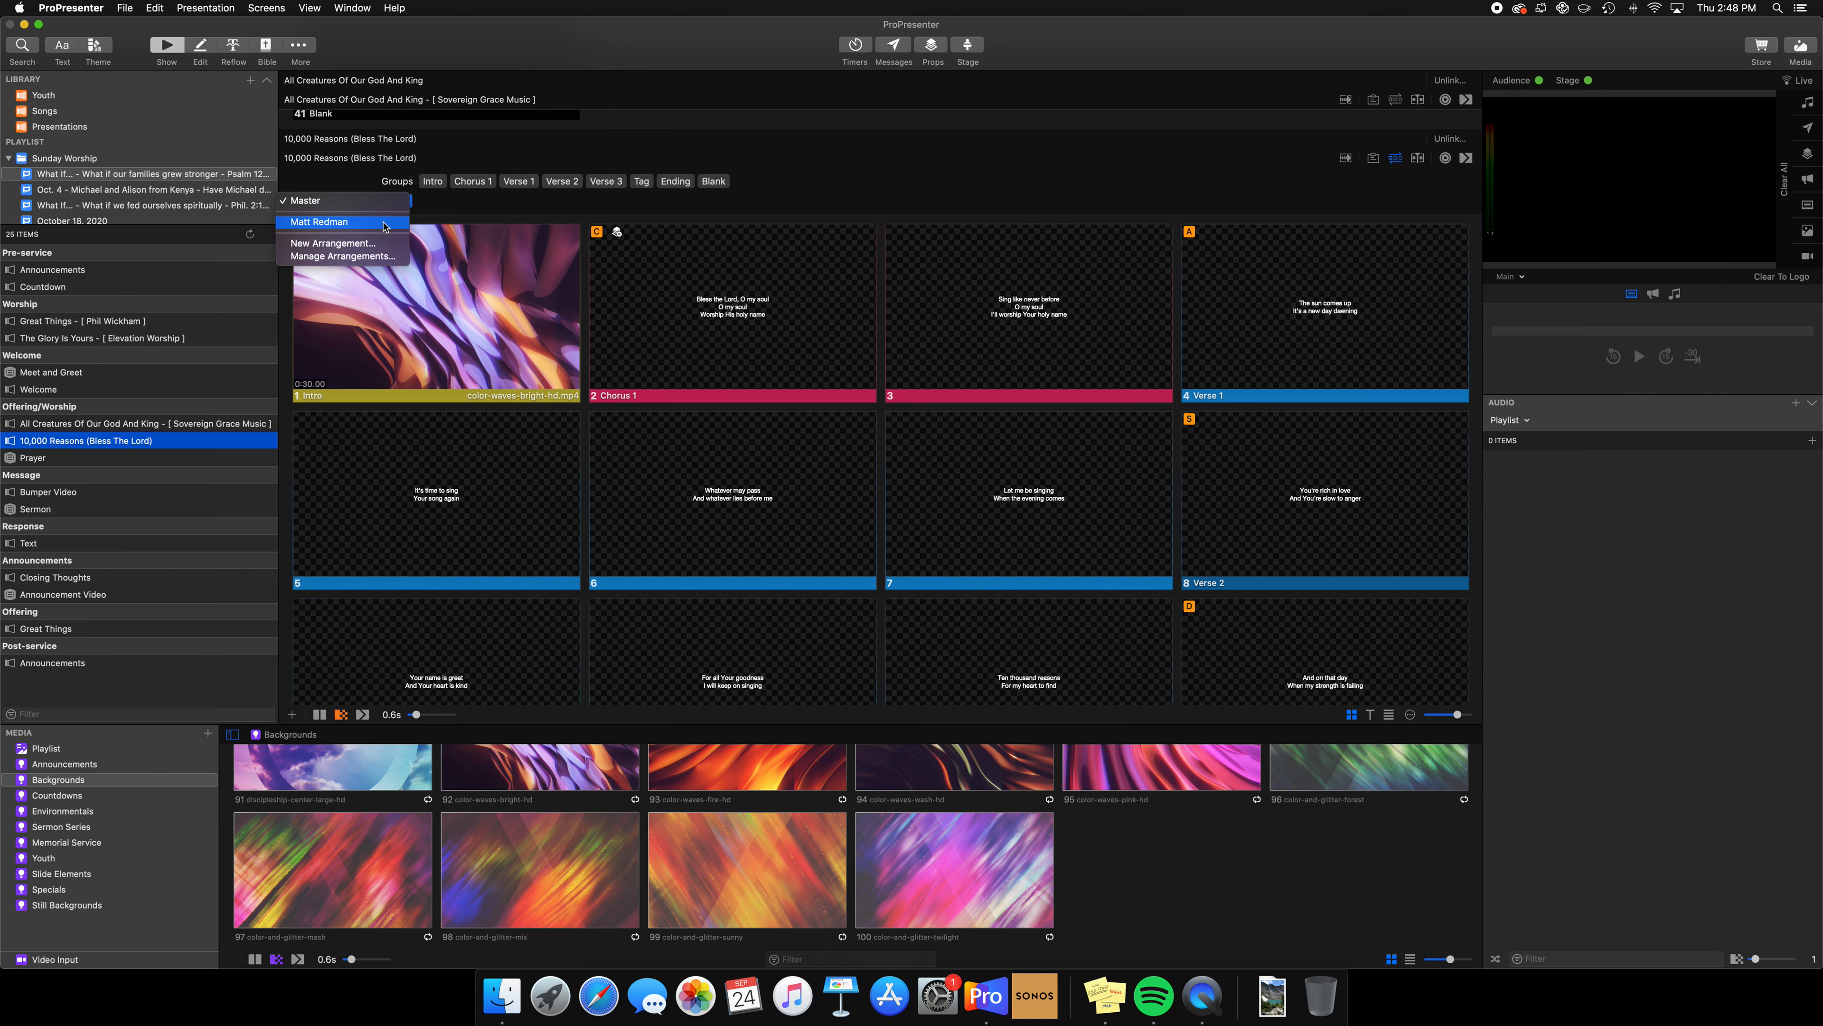
click(386, 227)
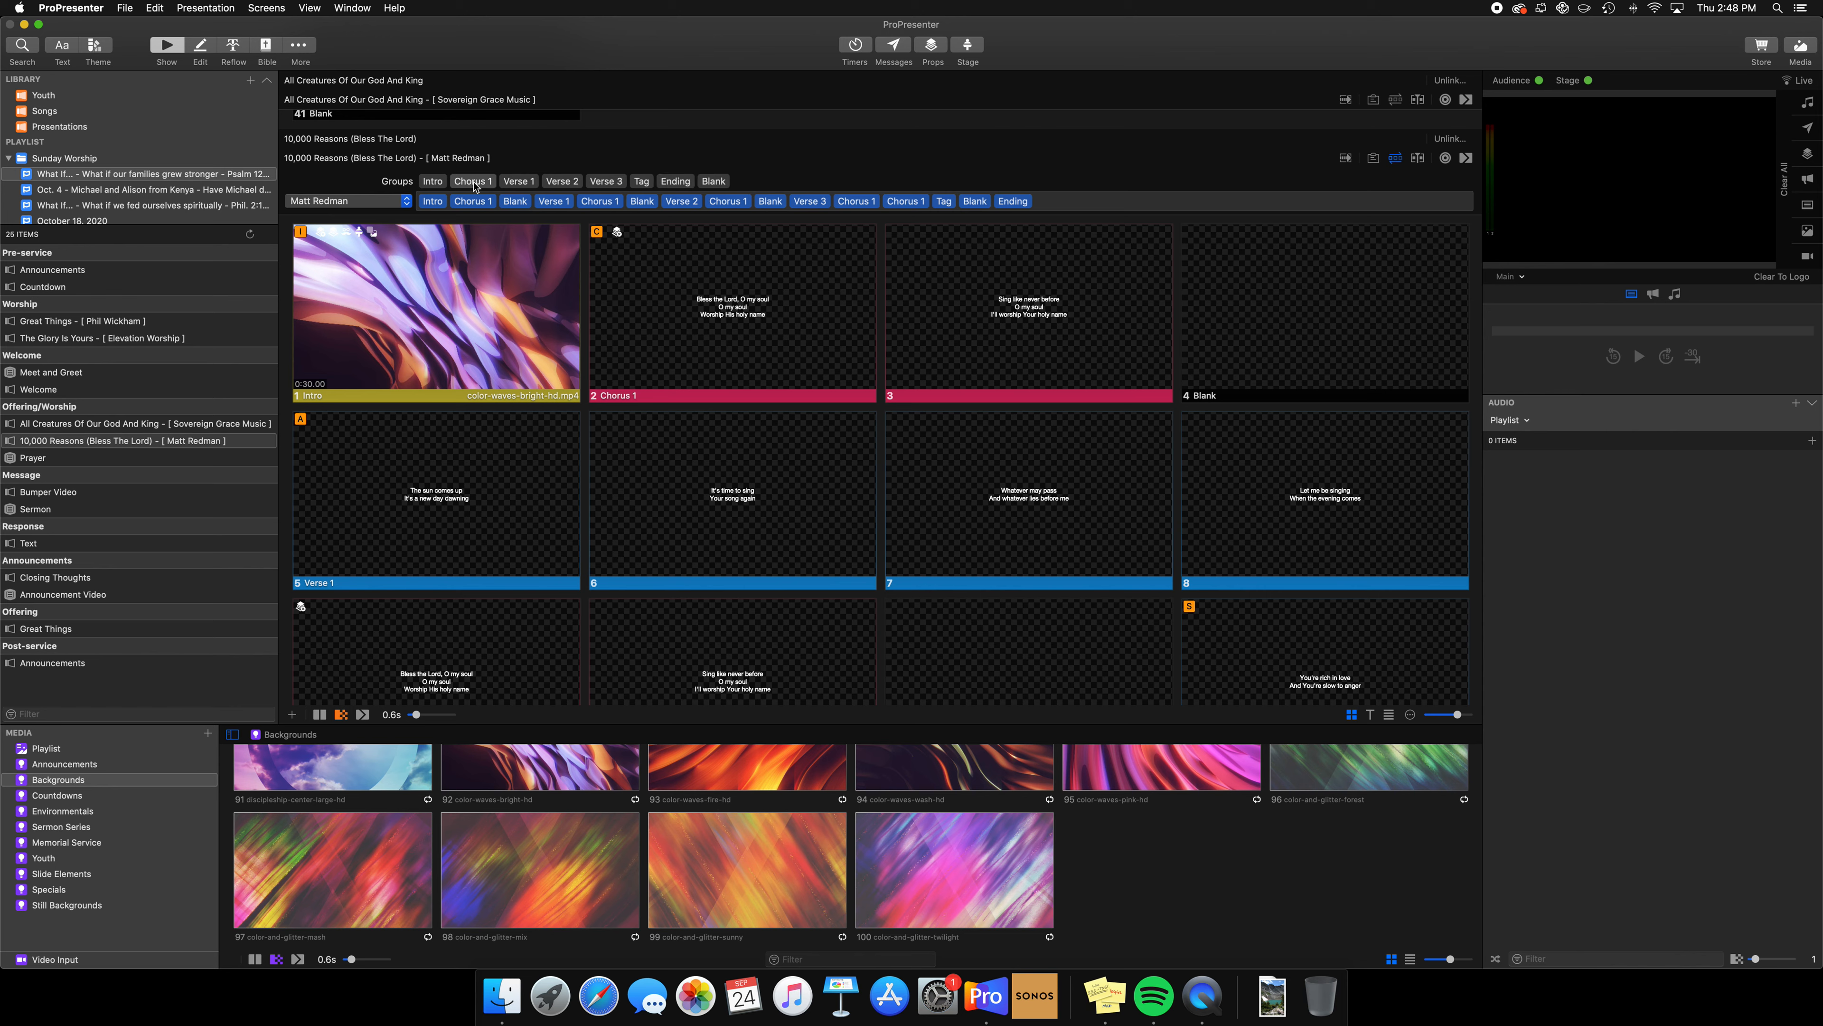
- Add an extra Blank group before Verse 2 in the 10,000 Reasons arrangement, remove it again, and hide the arrangement
drag(714, 182, 650, 203)
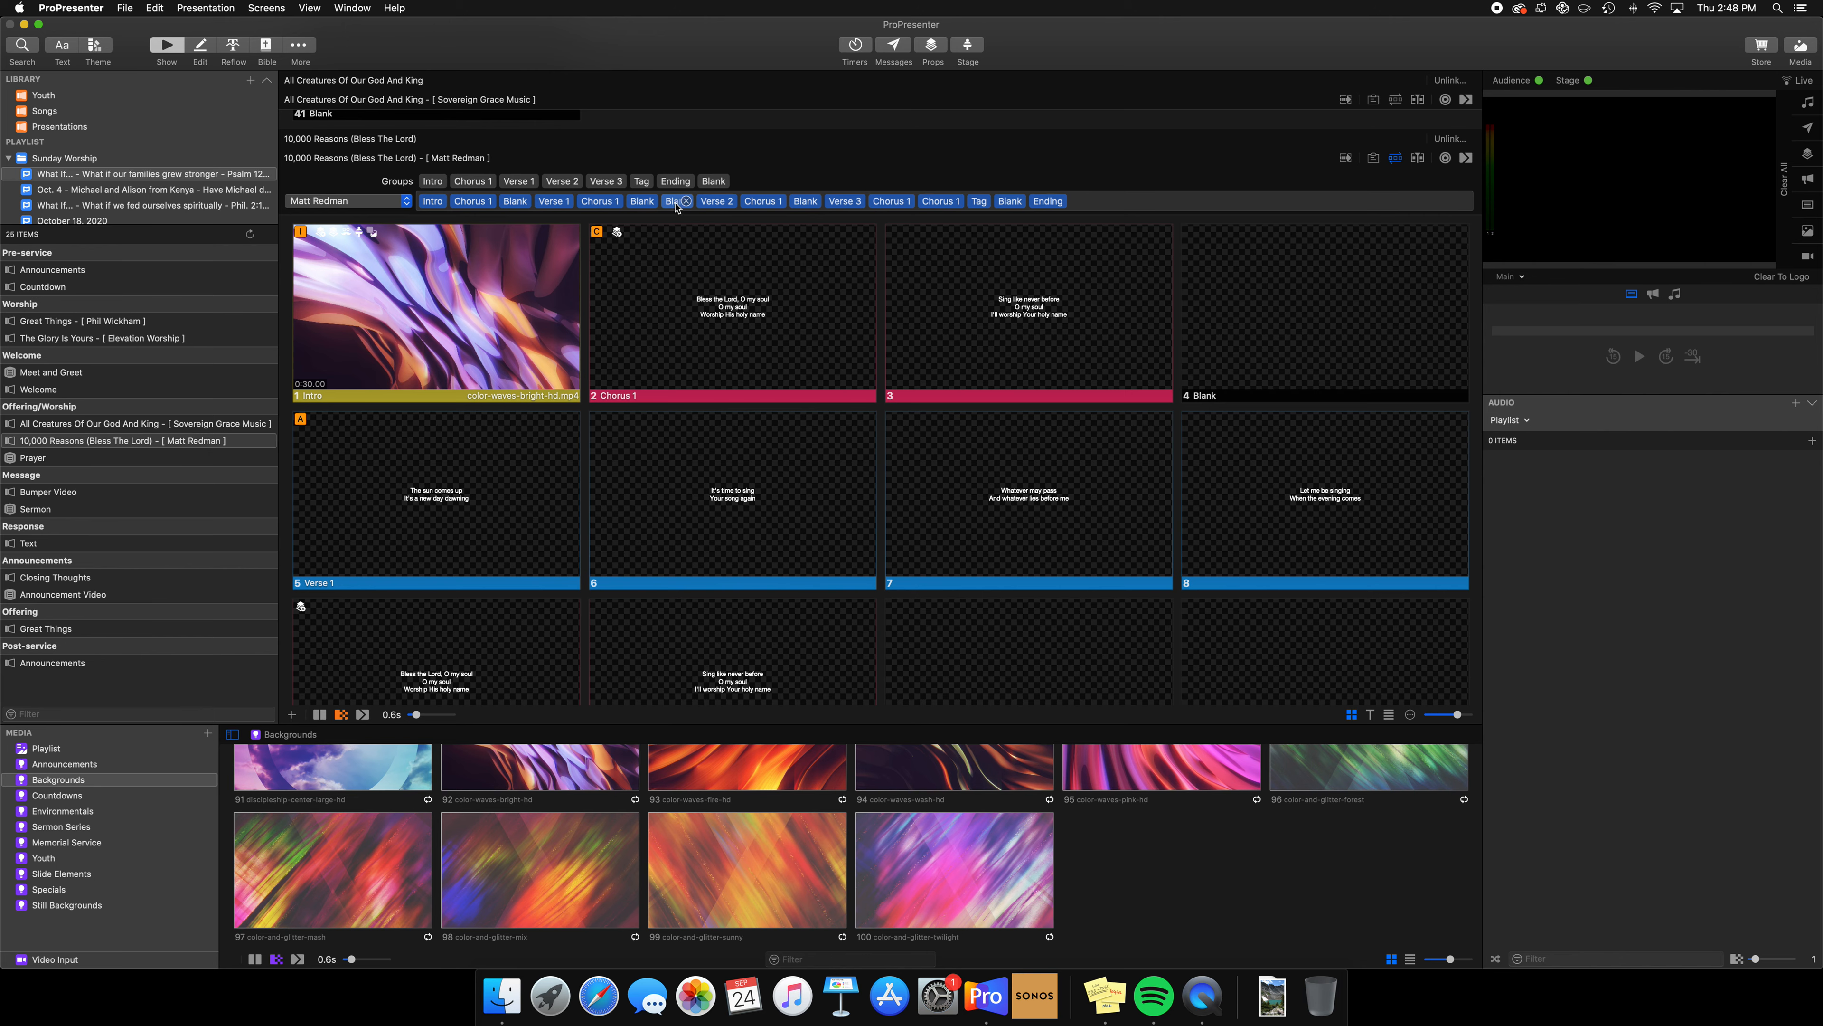
mouse_move(644, 205)
click(652, 203)
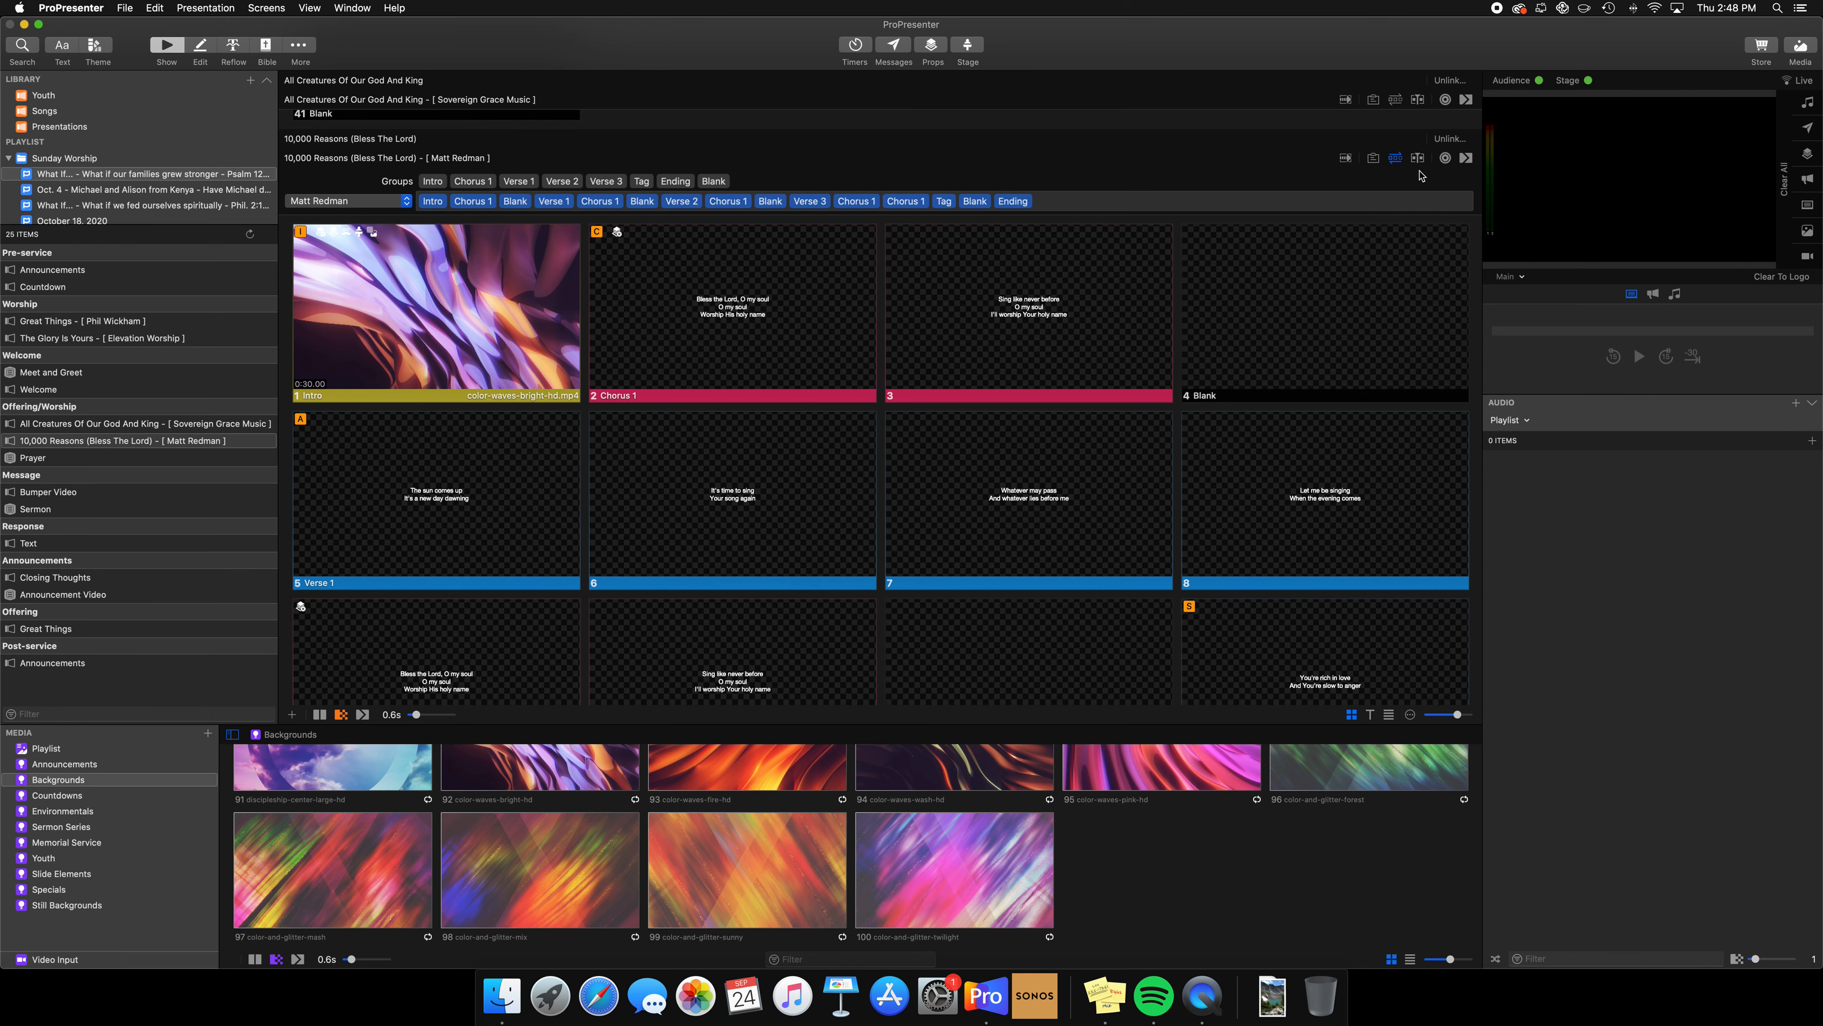
click(1397, 159)
- Check the behavior and playback settings of the What If 2 Bumper video in the Sermon Series media
click(113, 460)
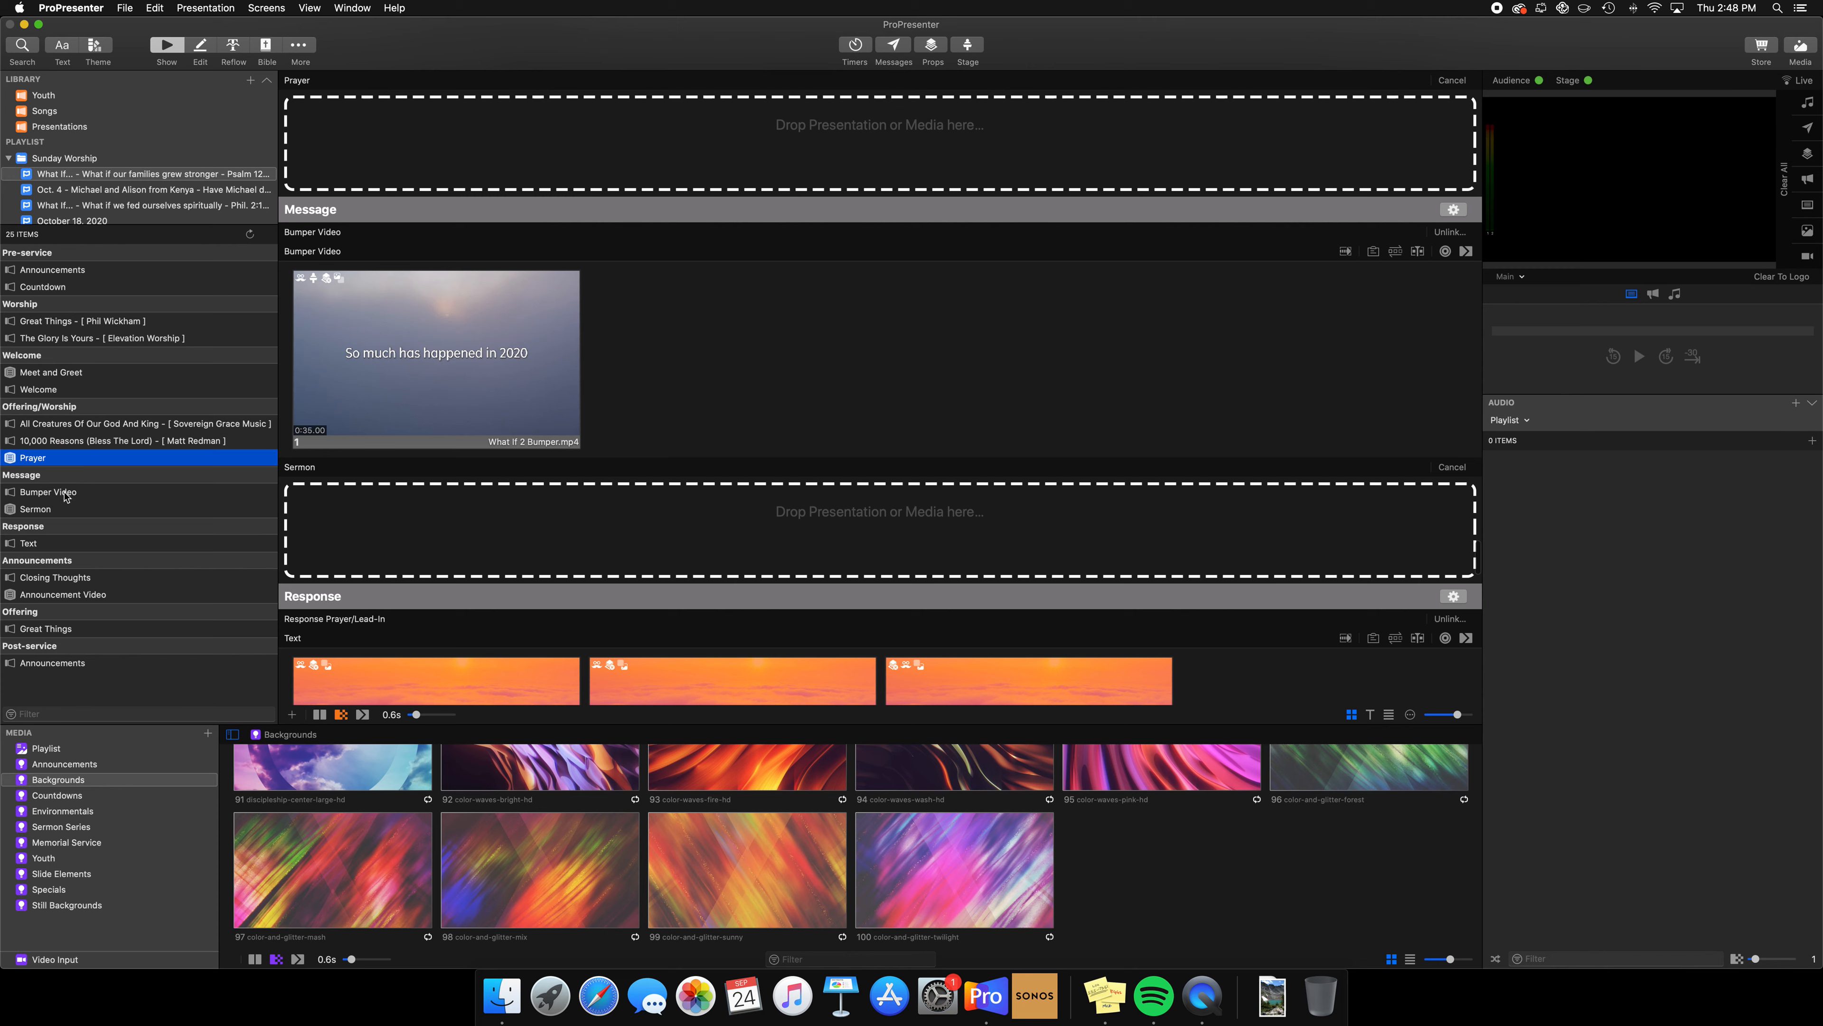
scroll(467, 356, down, 2)
scroll(467, 356, down, 1)
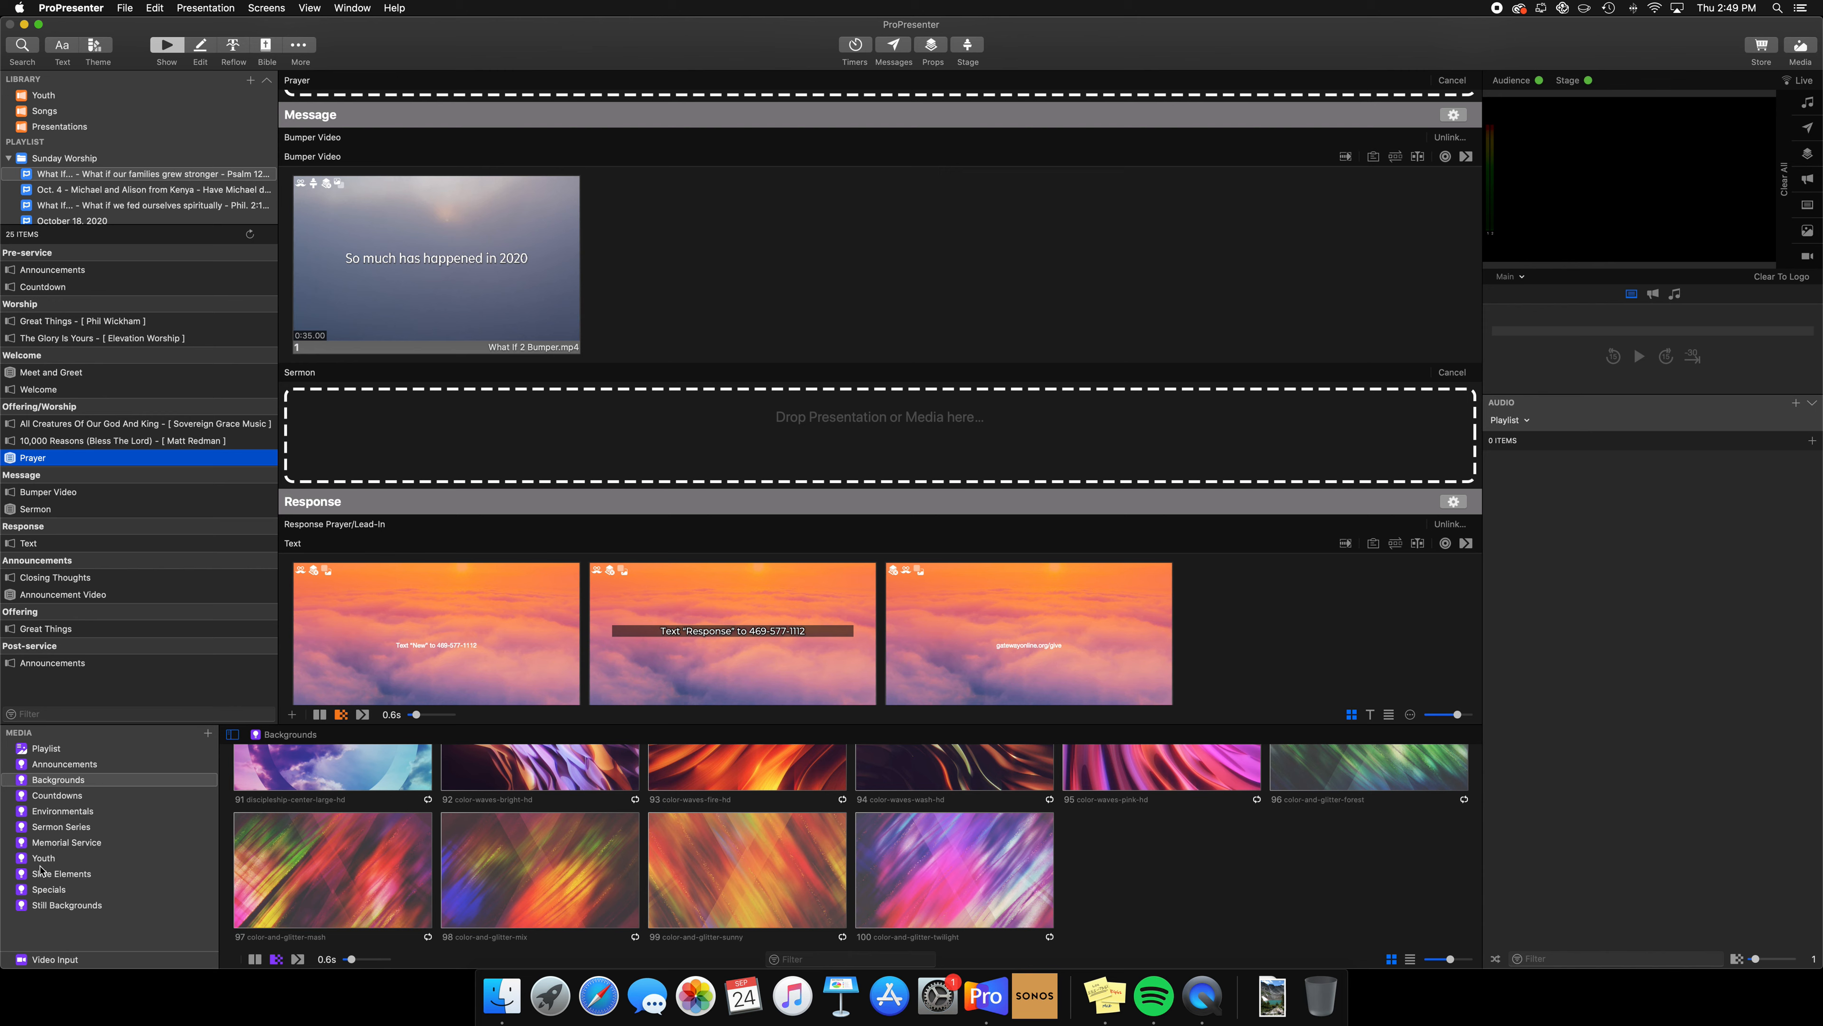
click(84, 829)
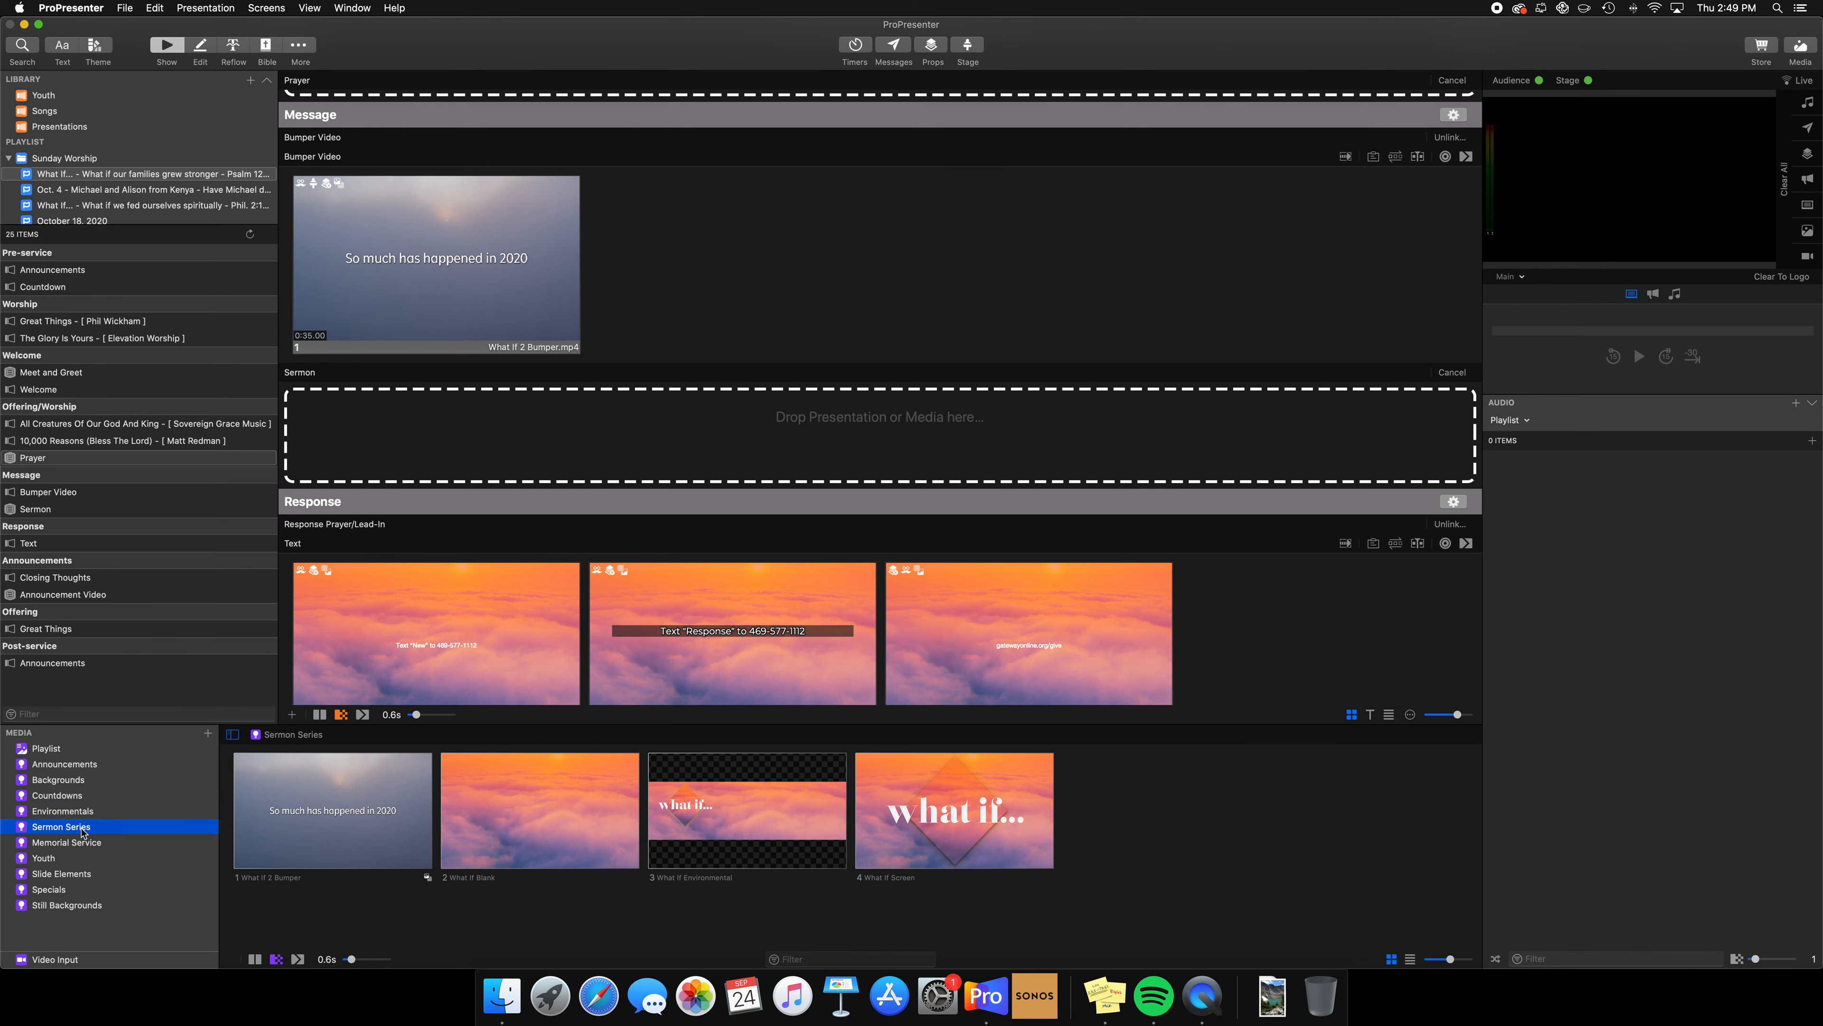
right_click(330, 811)
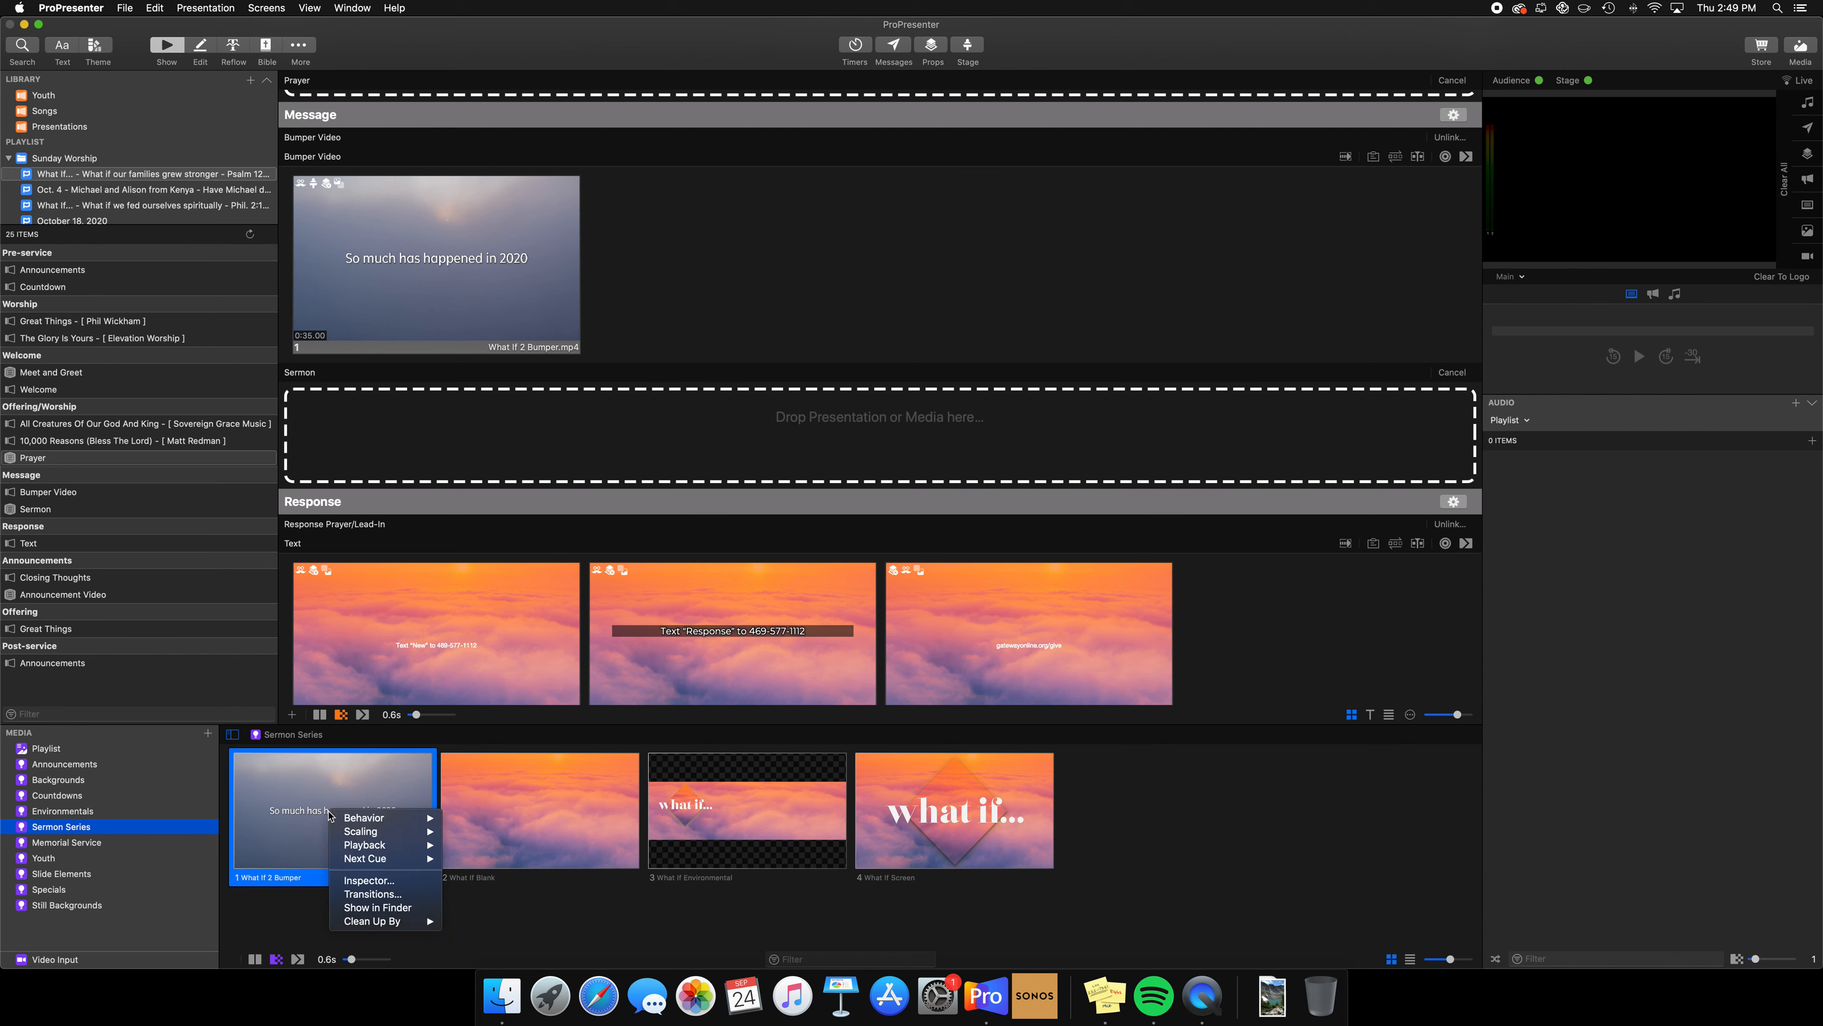
mouse_move(381, 819)
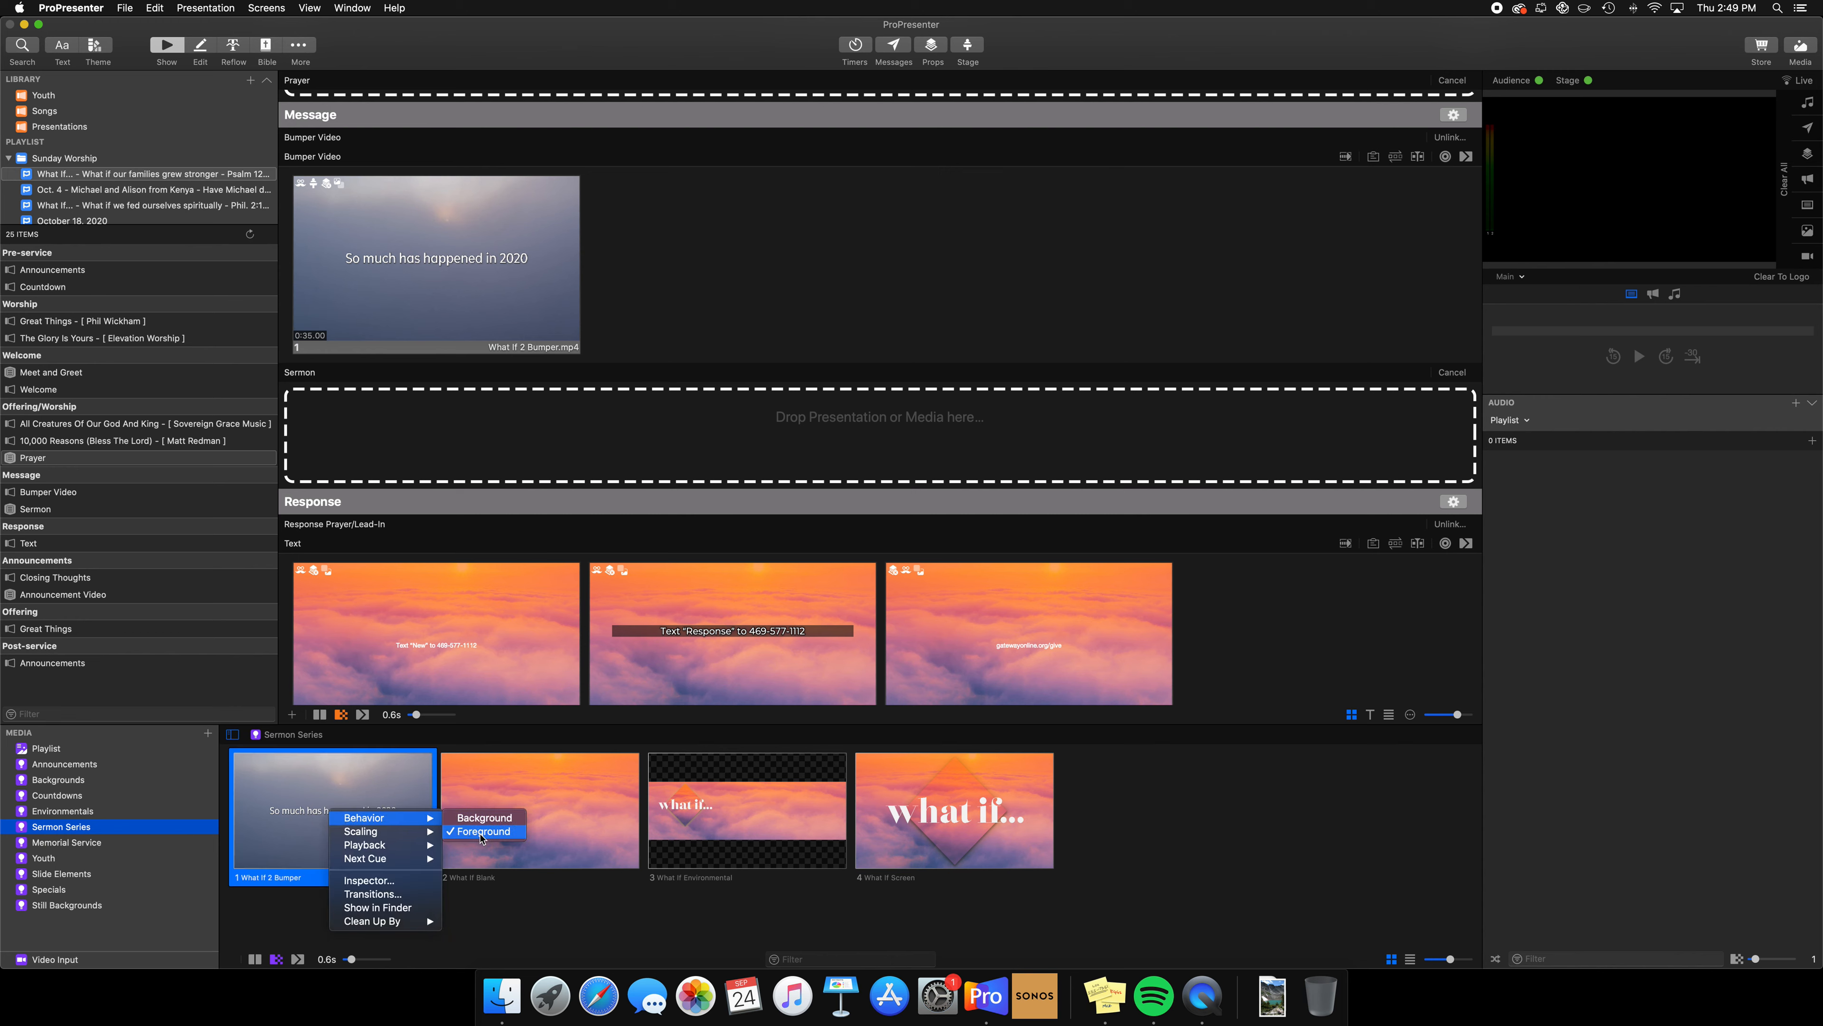
mouse_move(424, 845)
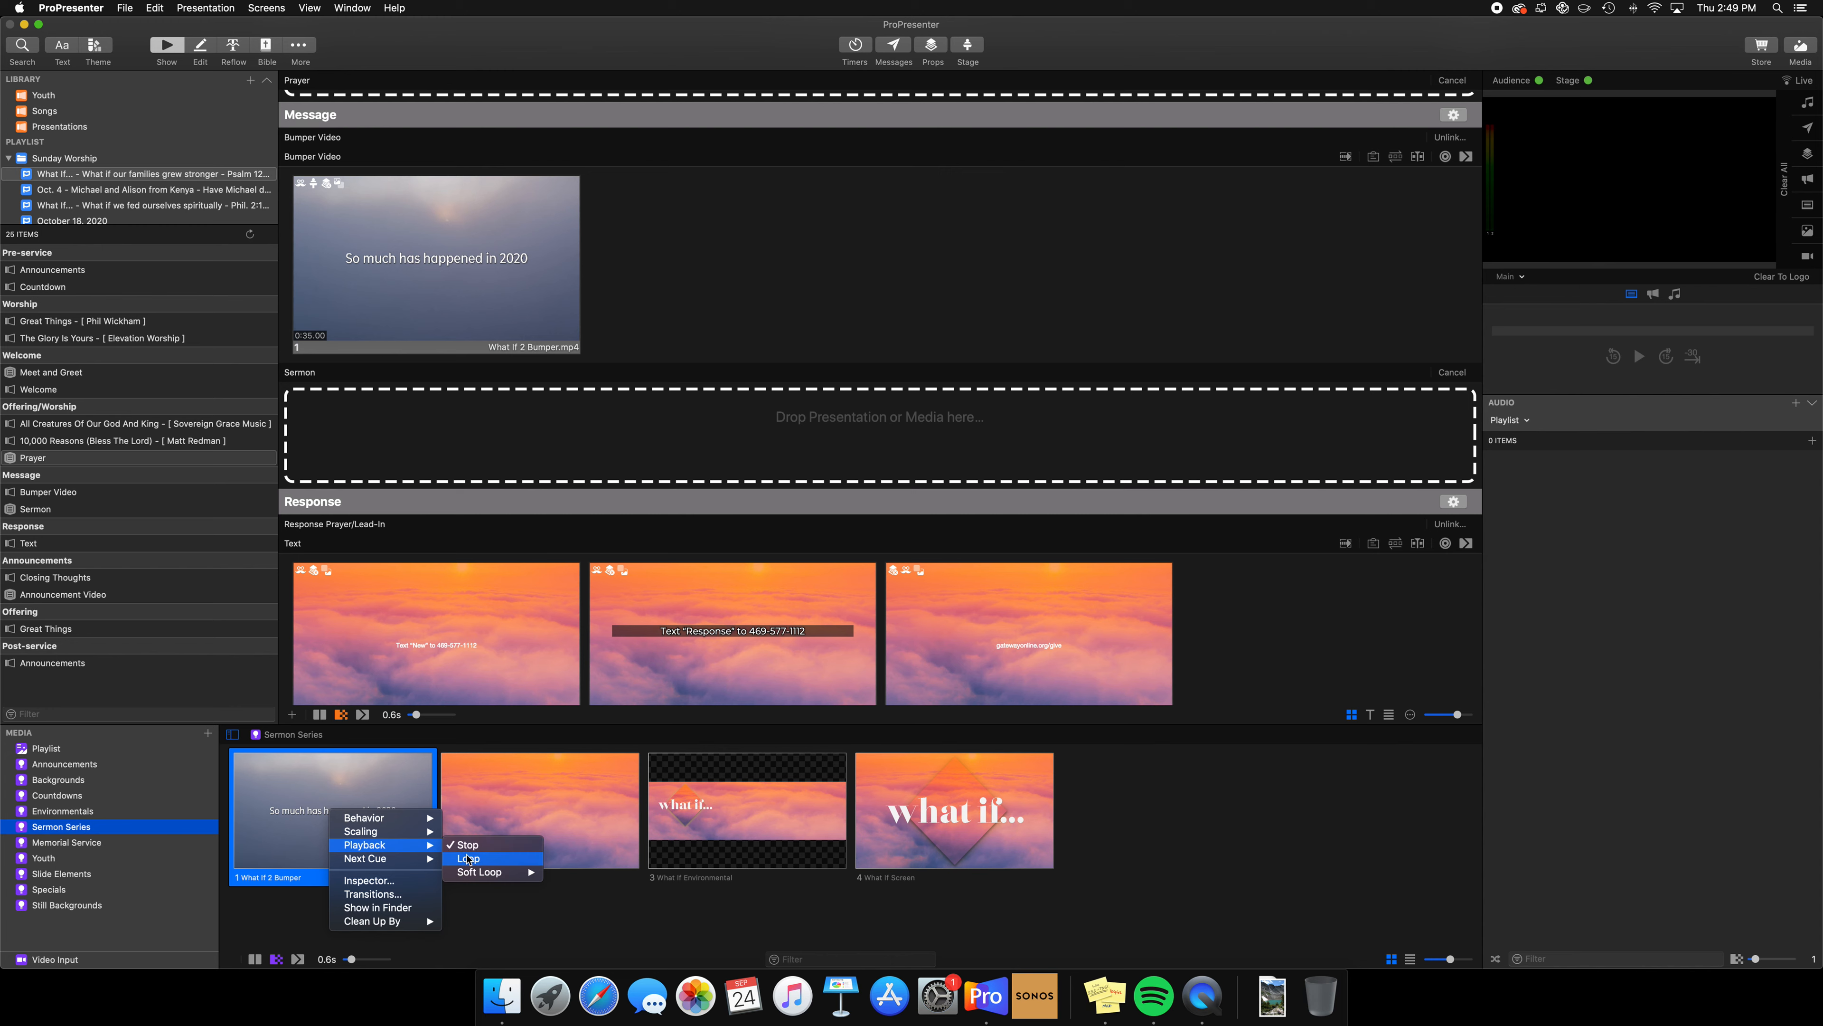
click(1173, 823)
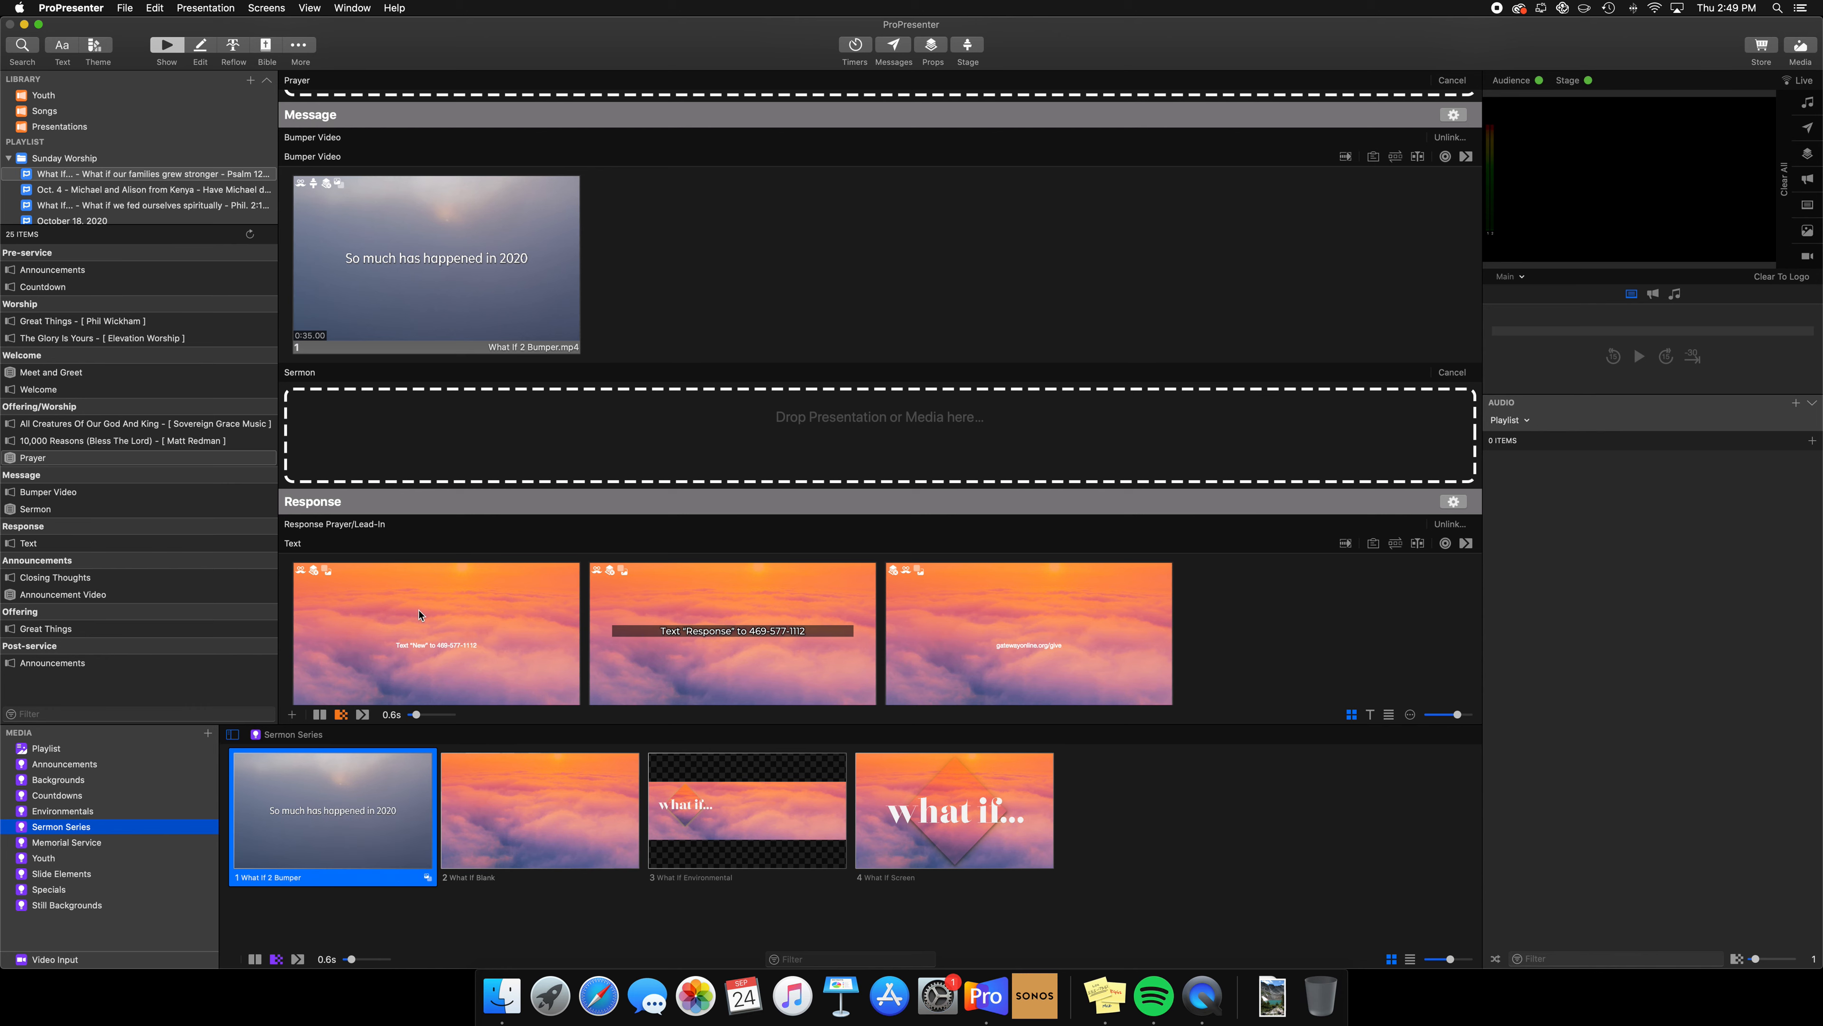
- Apply the Phil Wickham arrangement to Great Things in the Offering section
scroll(434, 417, down, 3)
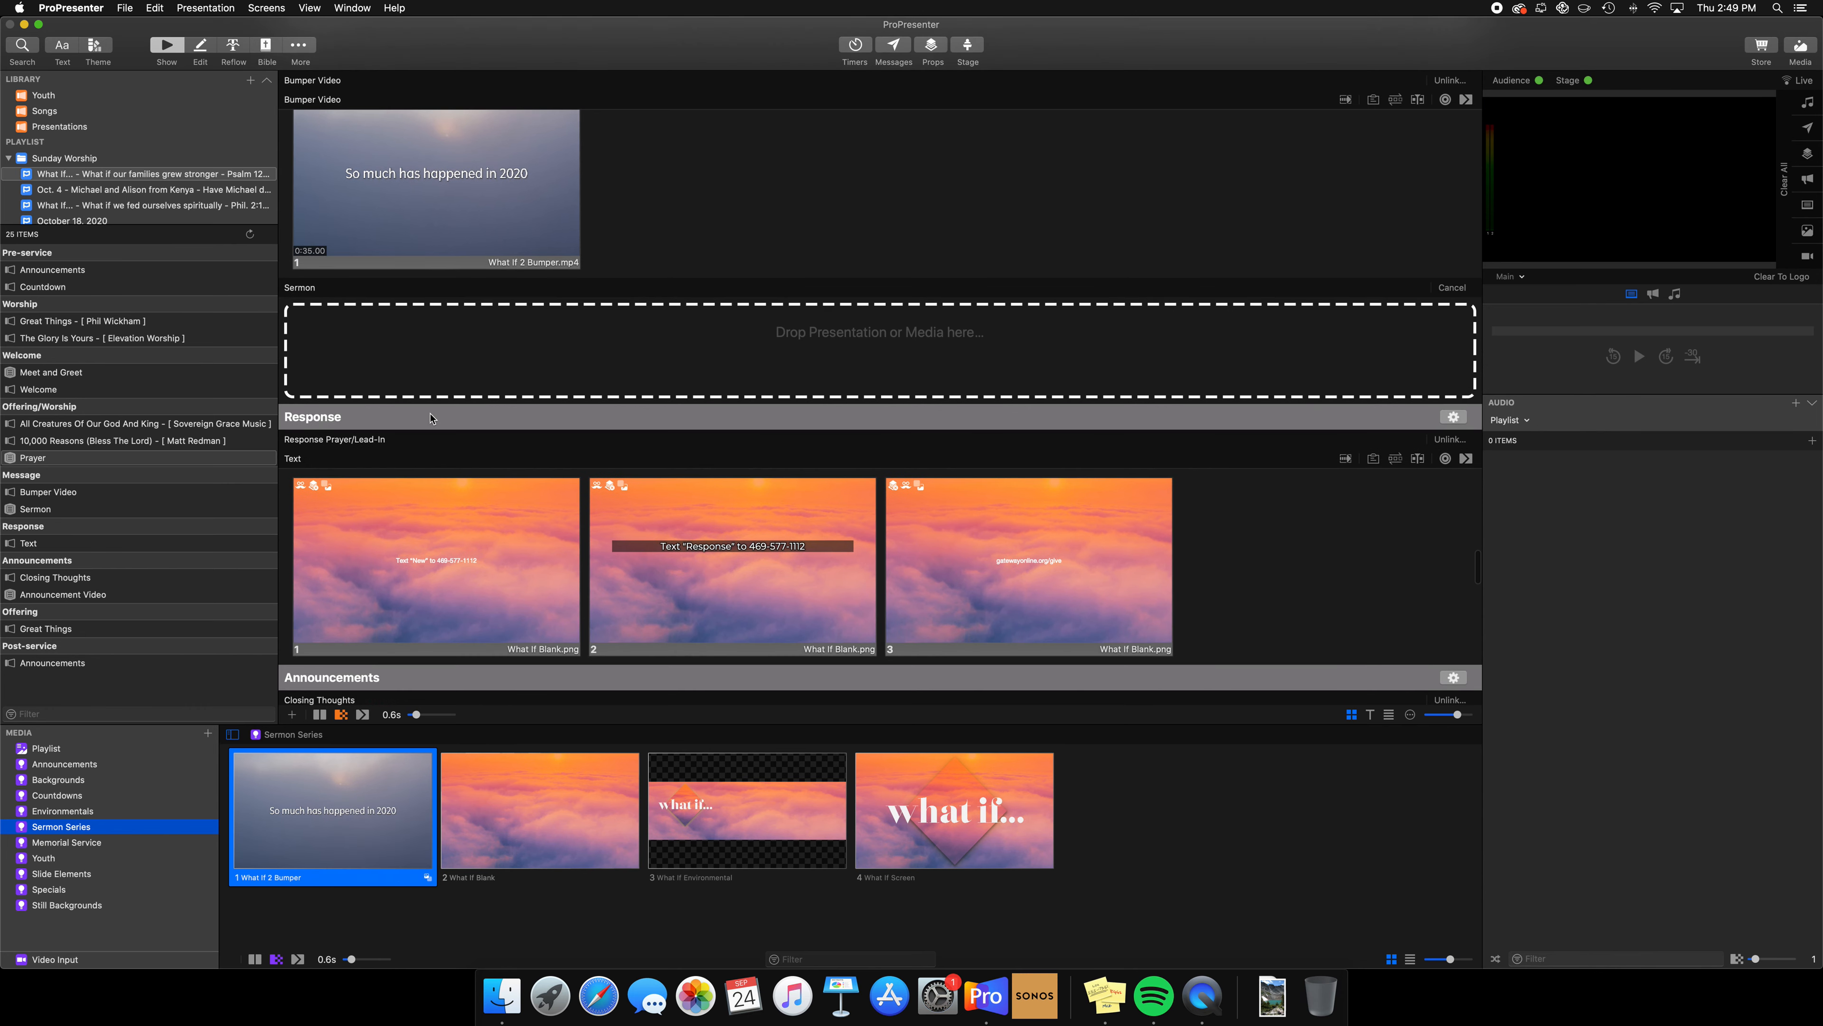
scroll(429, 435, down, 3)
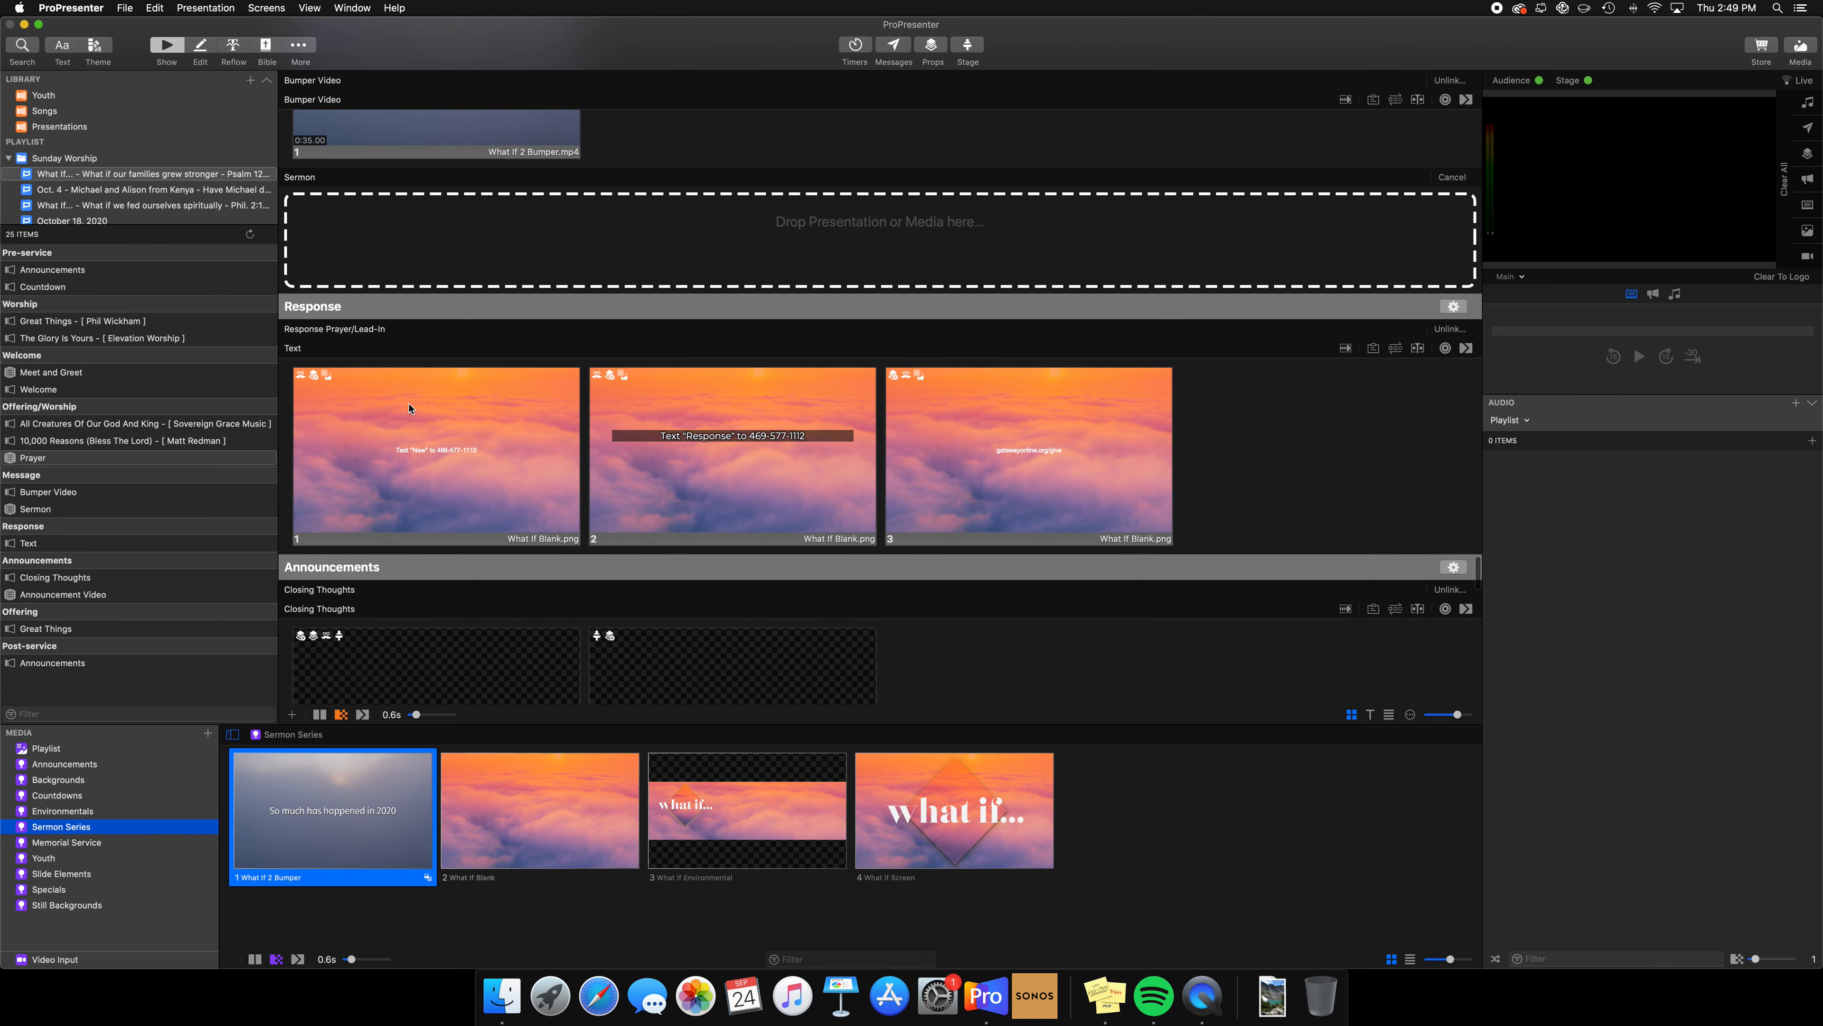
scroll(438, 416, down, 3)
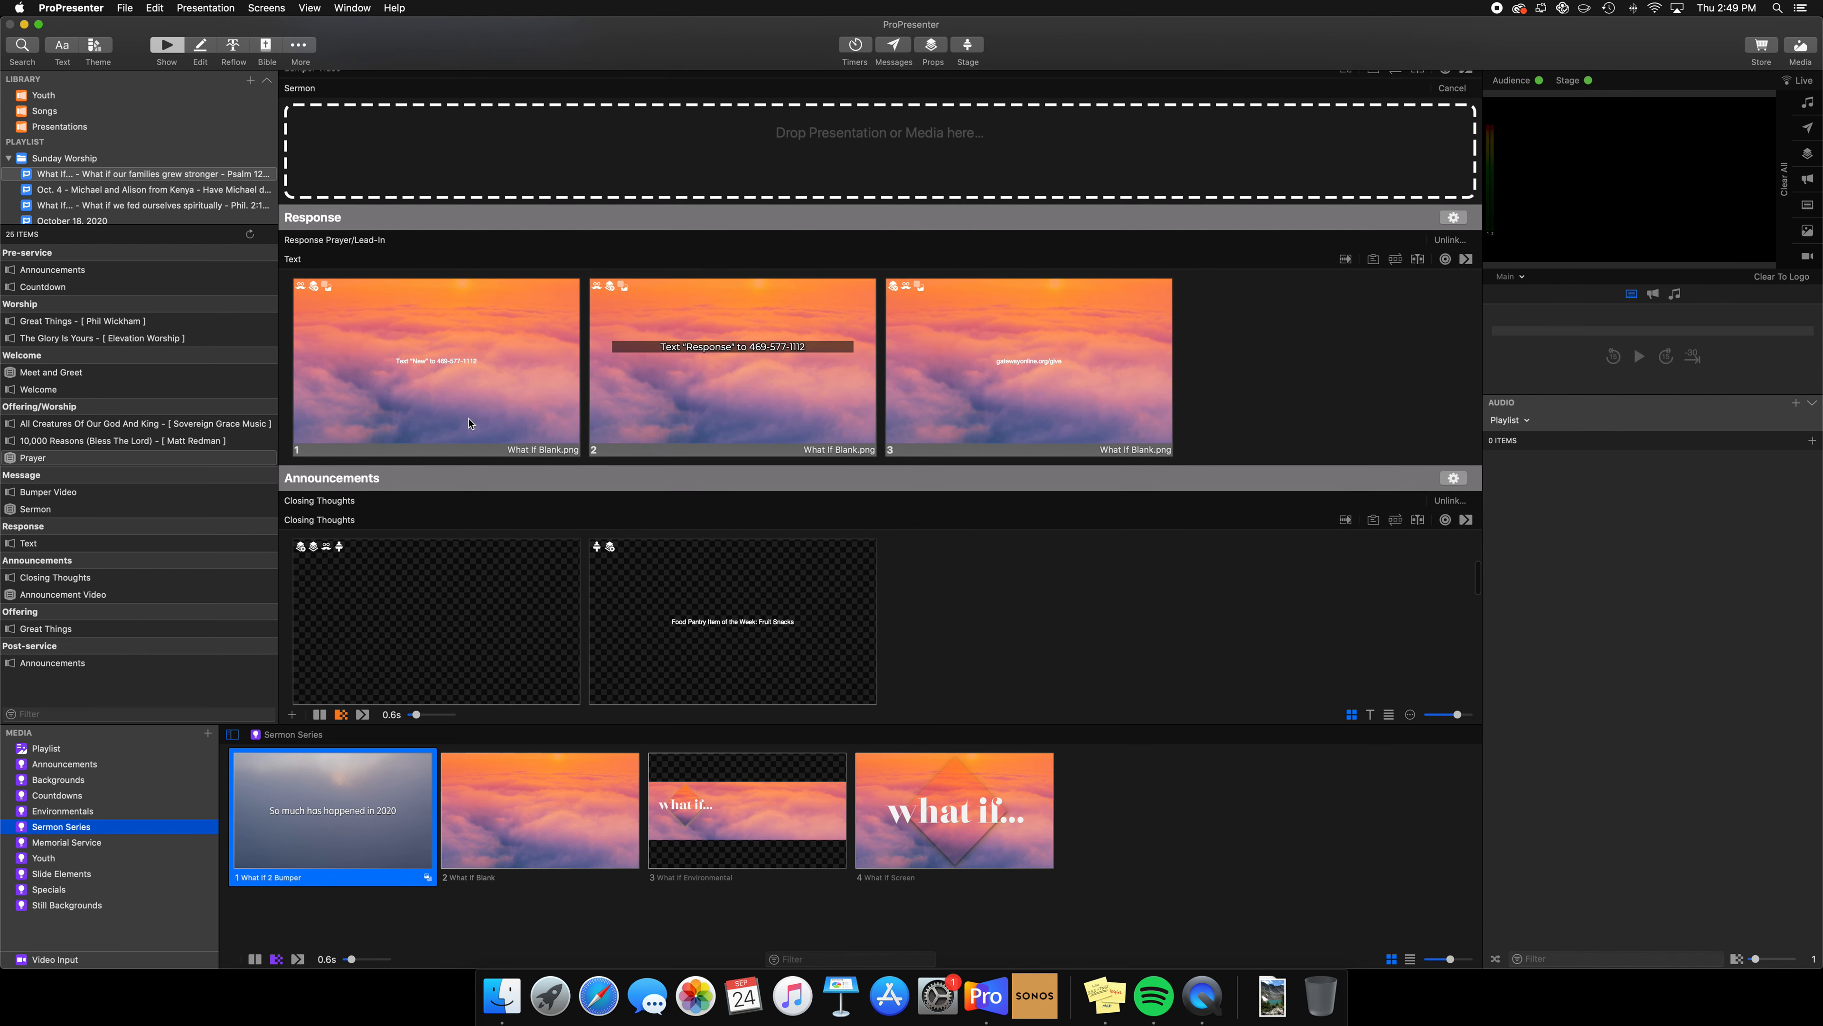
scroll(470, 423, down, 10)
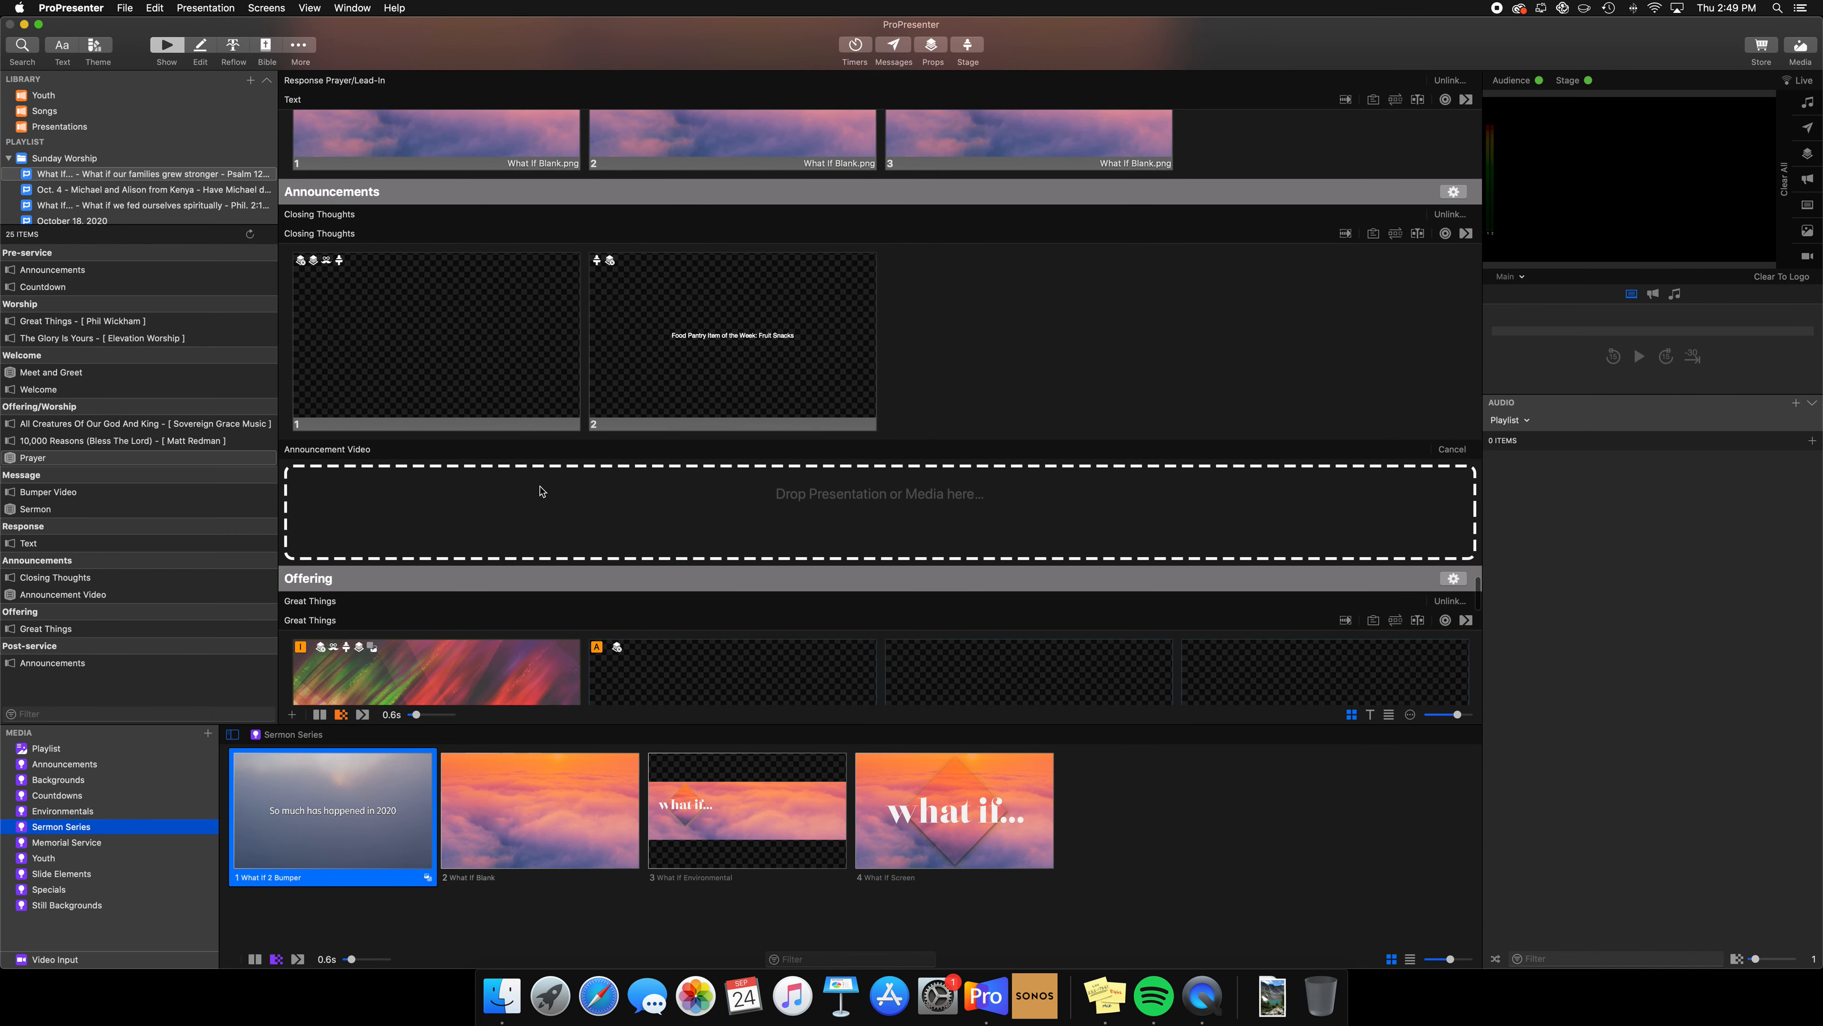
scroll(542, 491, down, 6)
click(1395, 435)
click(380, 479)
click(388, 497)
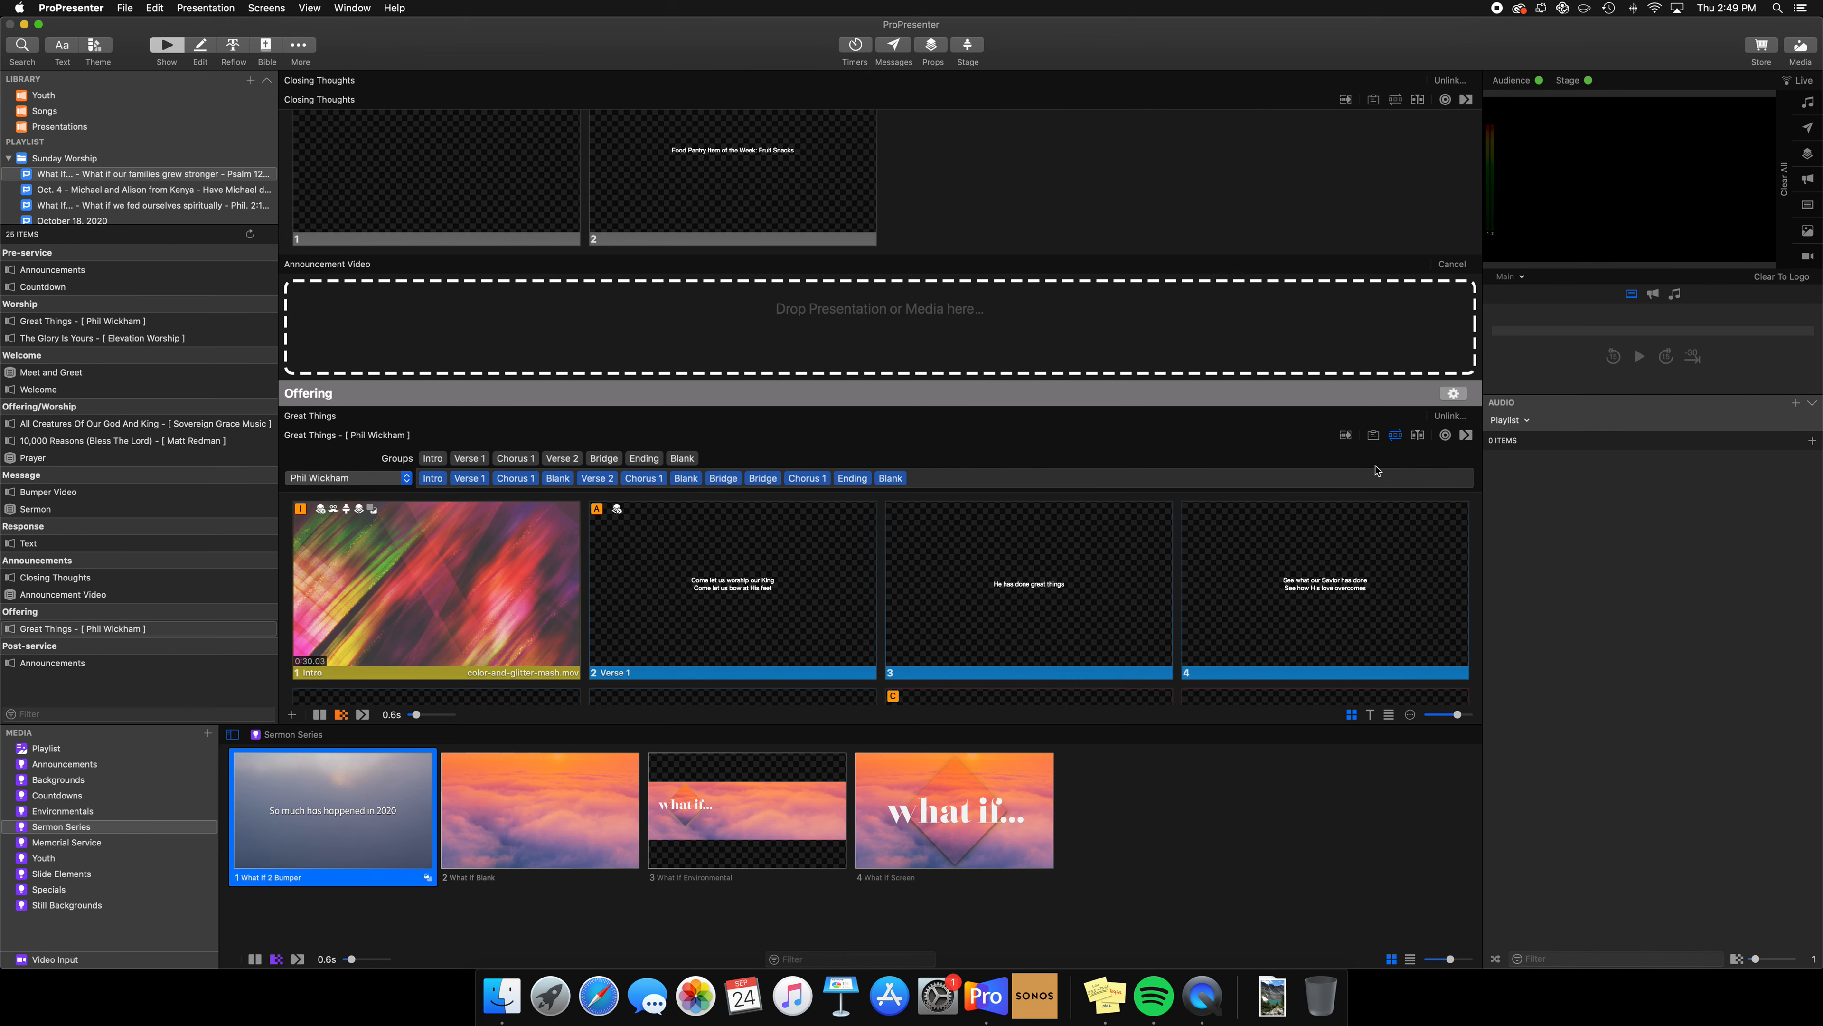
- Hide the Great Things arrangement in the Offering section and review its slides through to the Post-service announcements
click(1397, 437)
scroll(897, 571, down, 5)
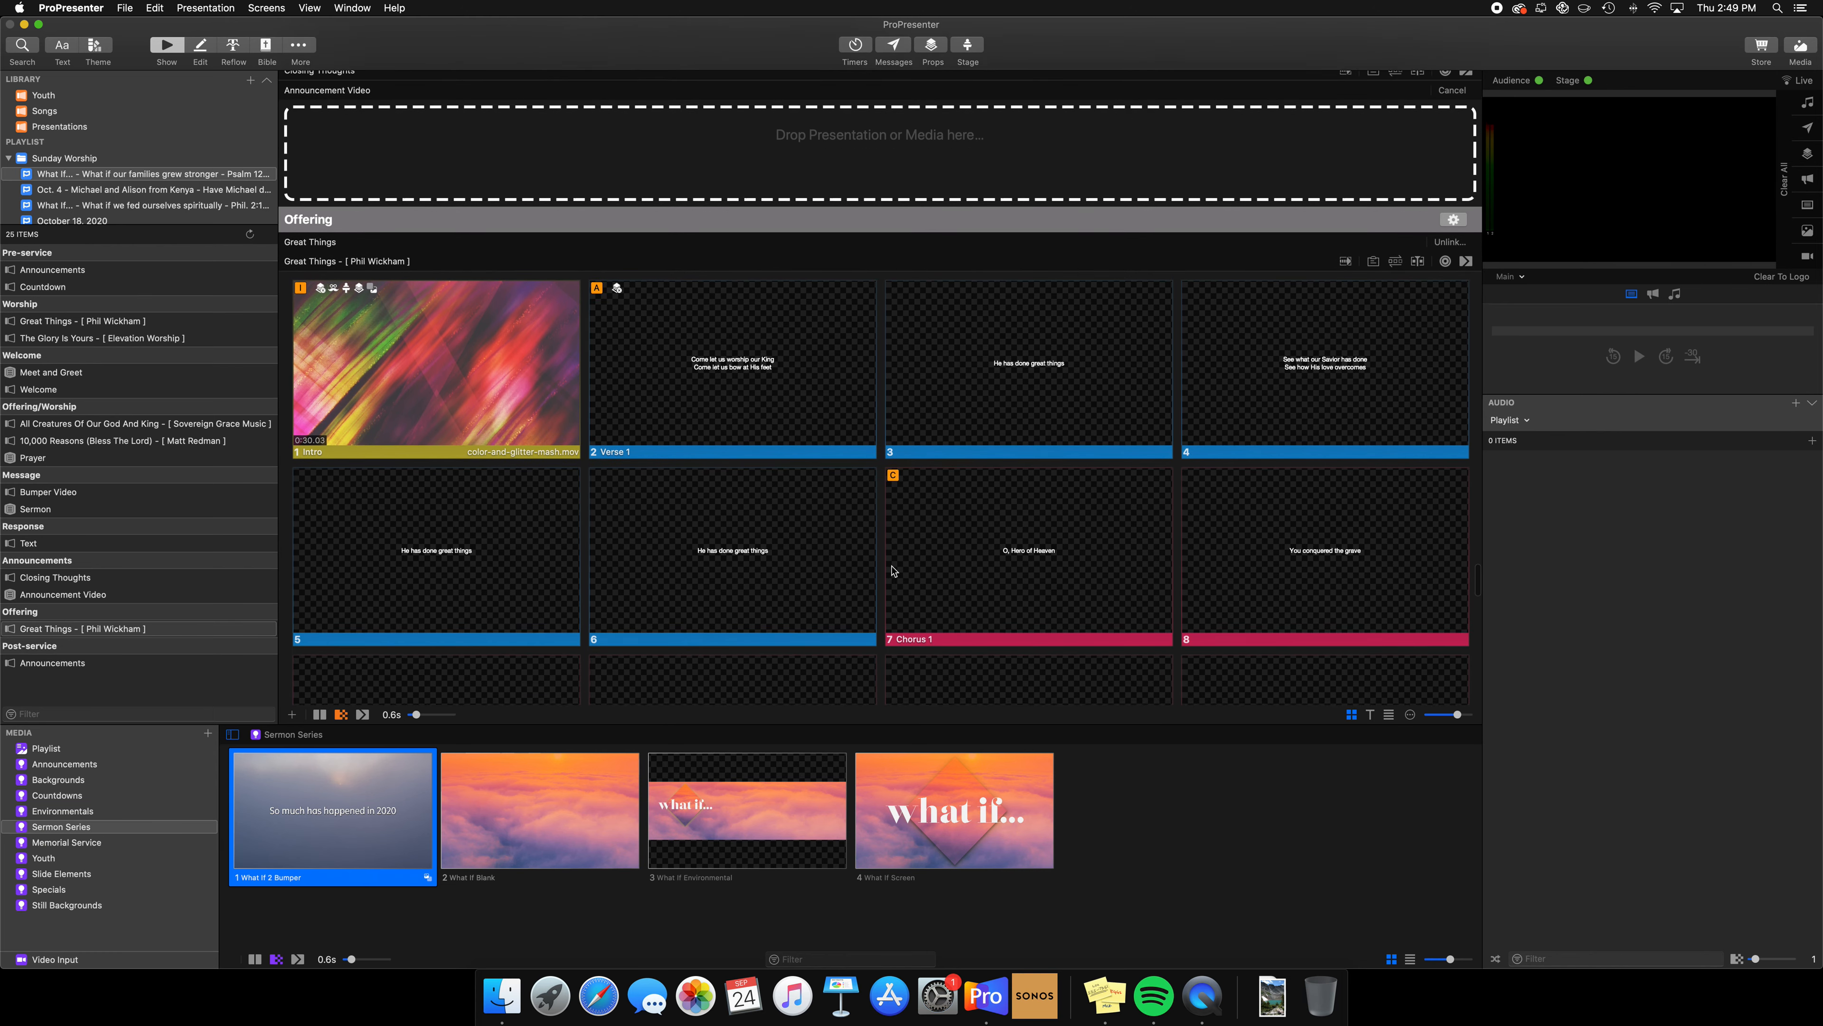
scroll(888, 573, down, 20)
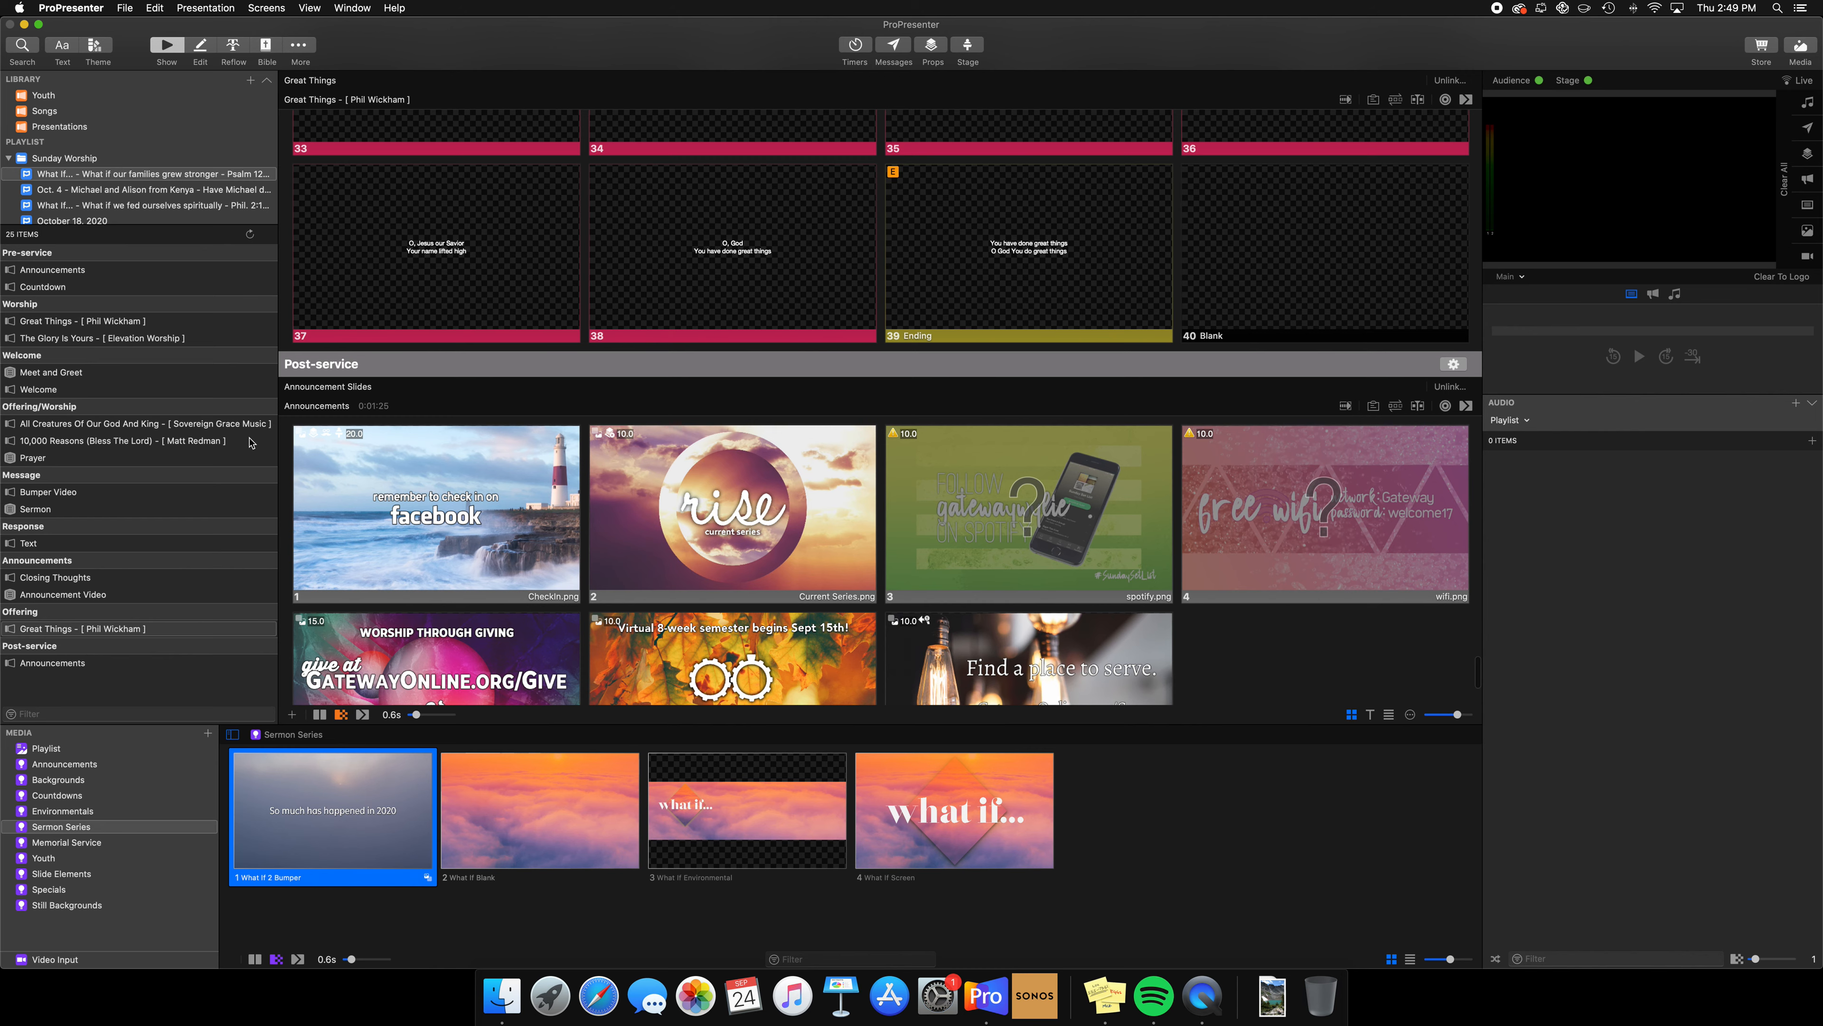
- Look over the start of All Creatures Of Our God And King, then open the Offering presentation from the Presentations library
click(109, 429)
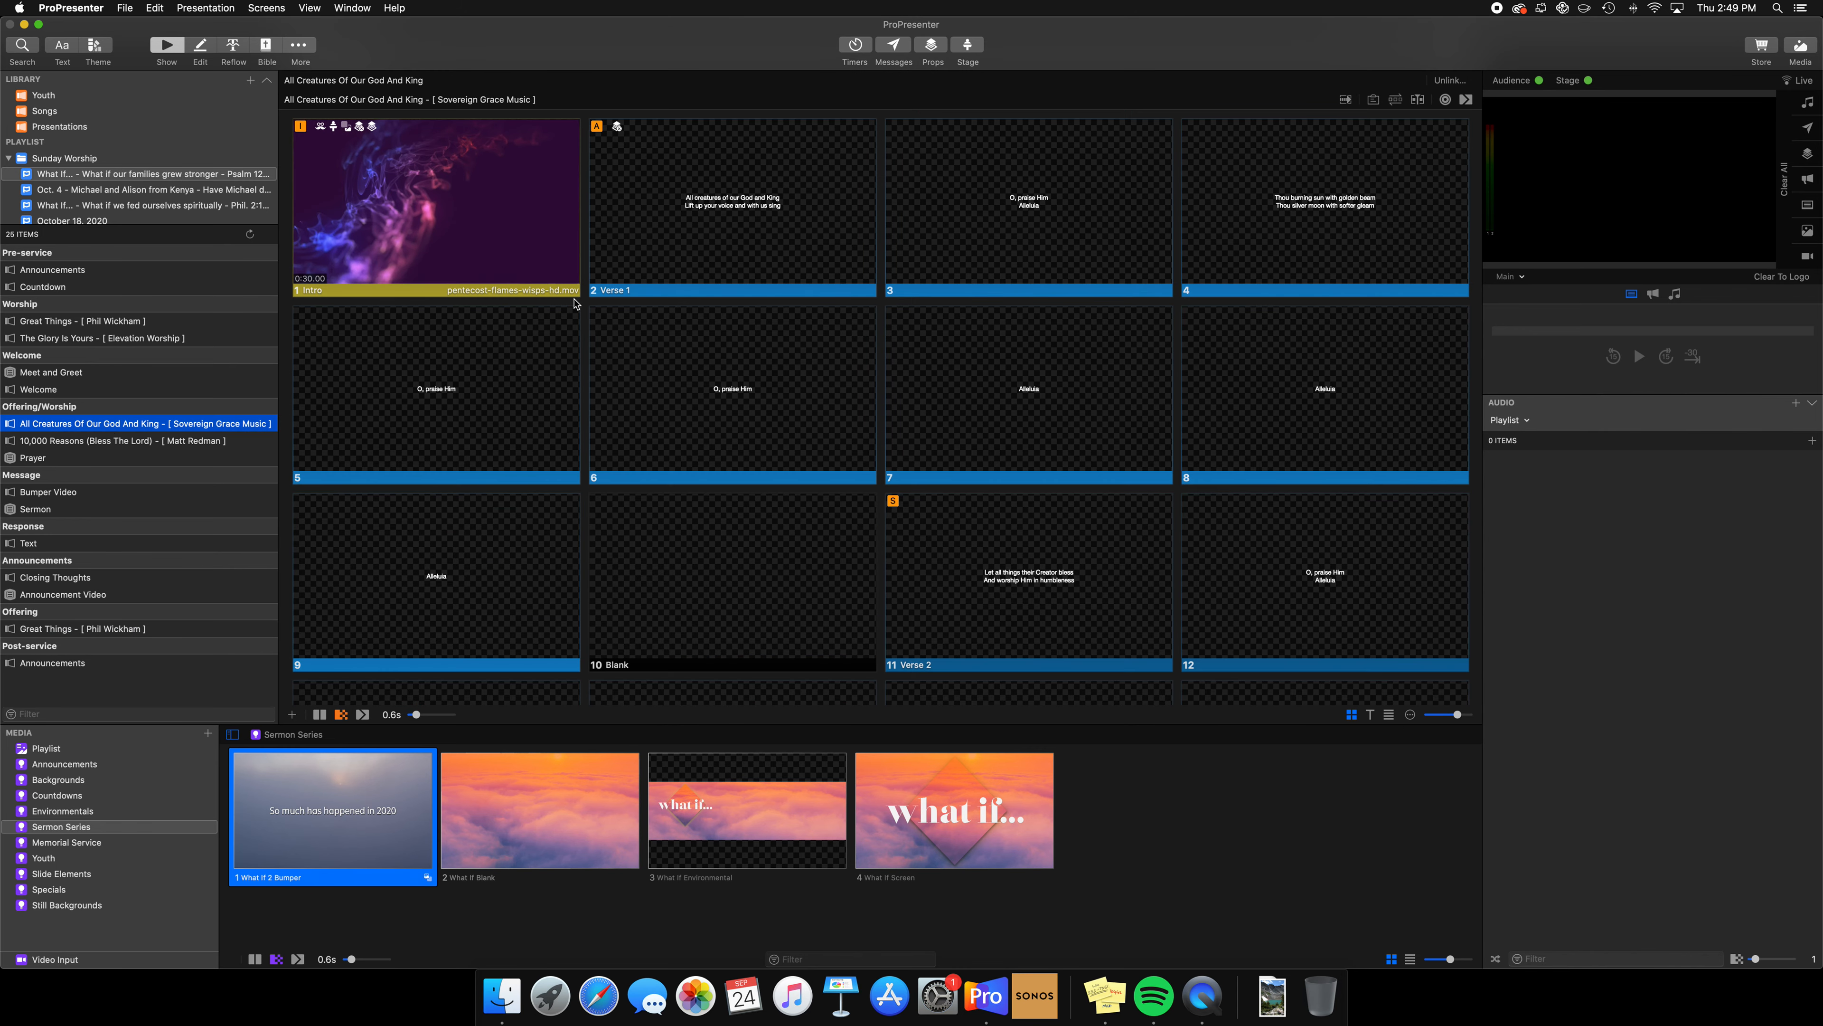
scroll(497, 487, up, 5)
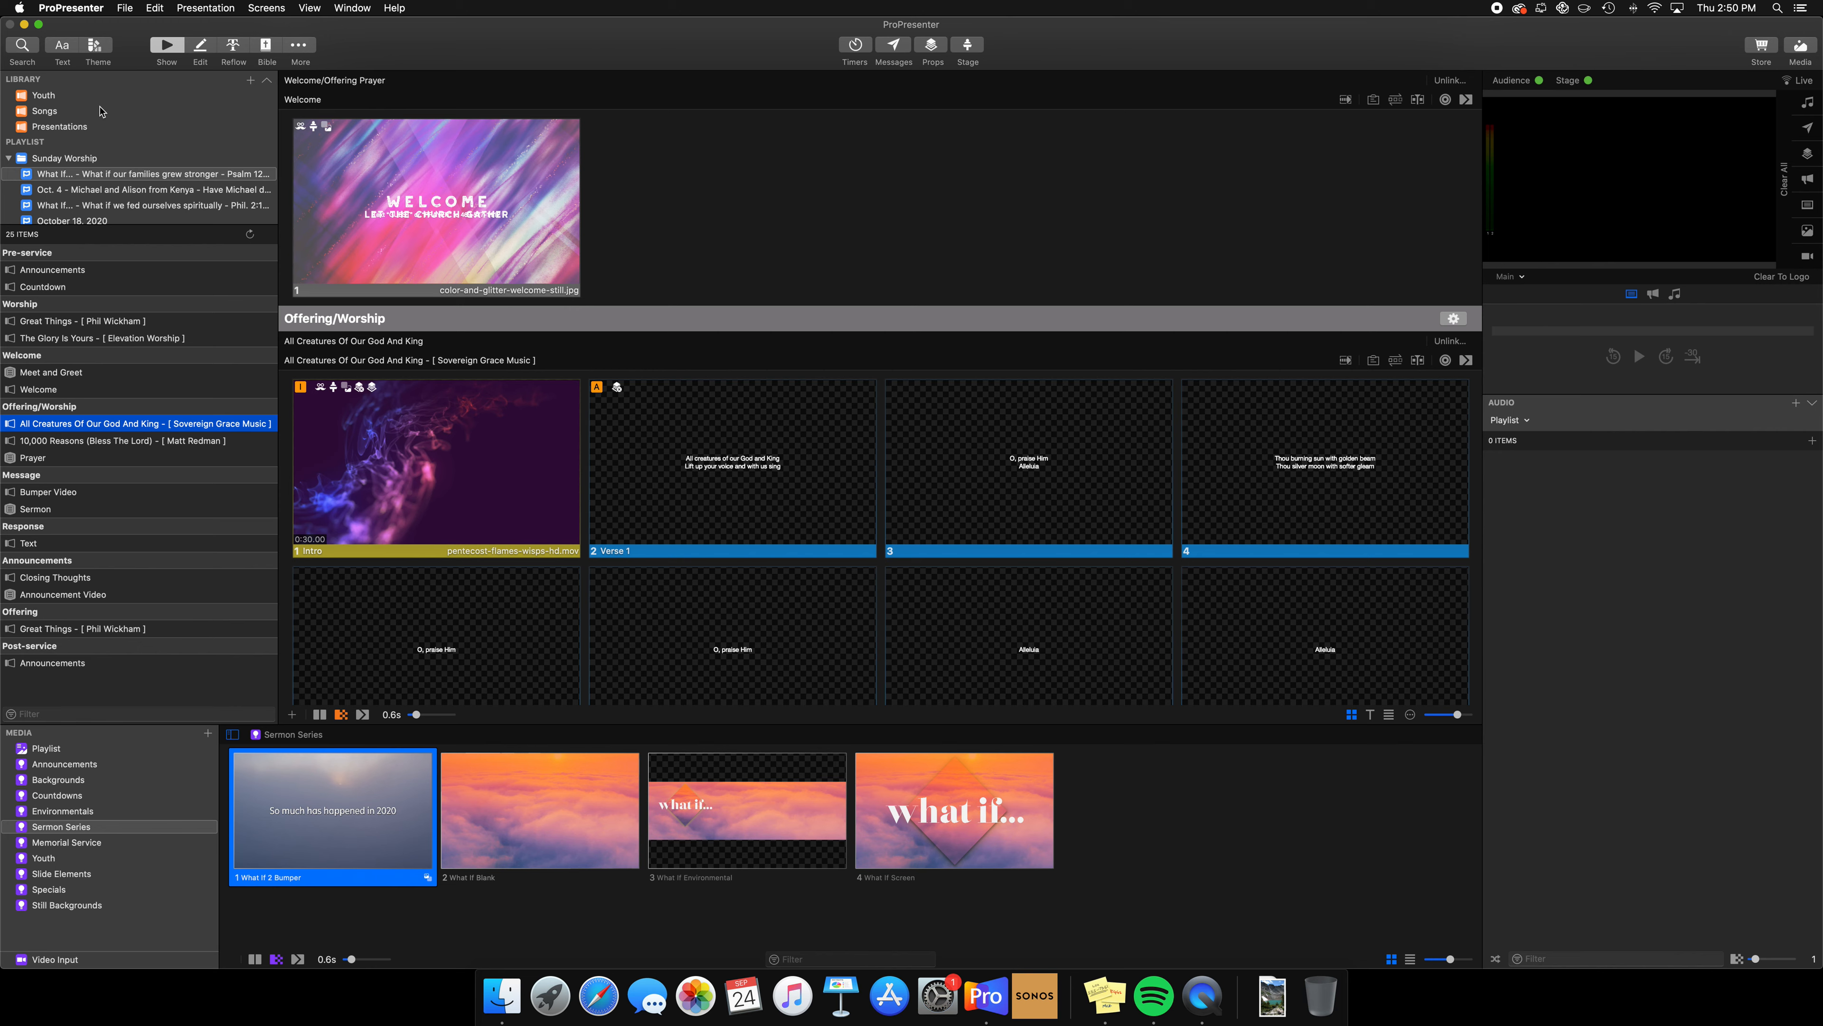
click(73, 129)
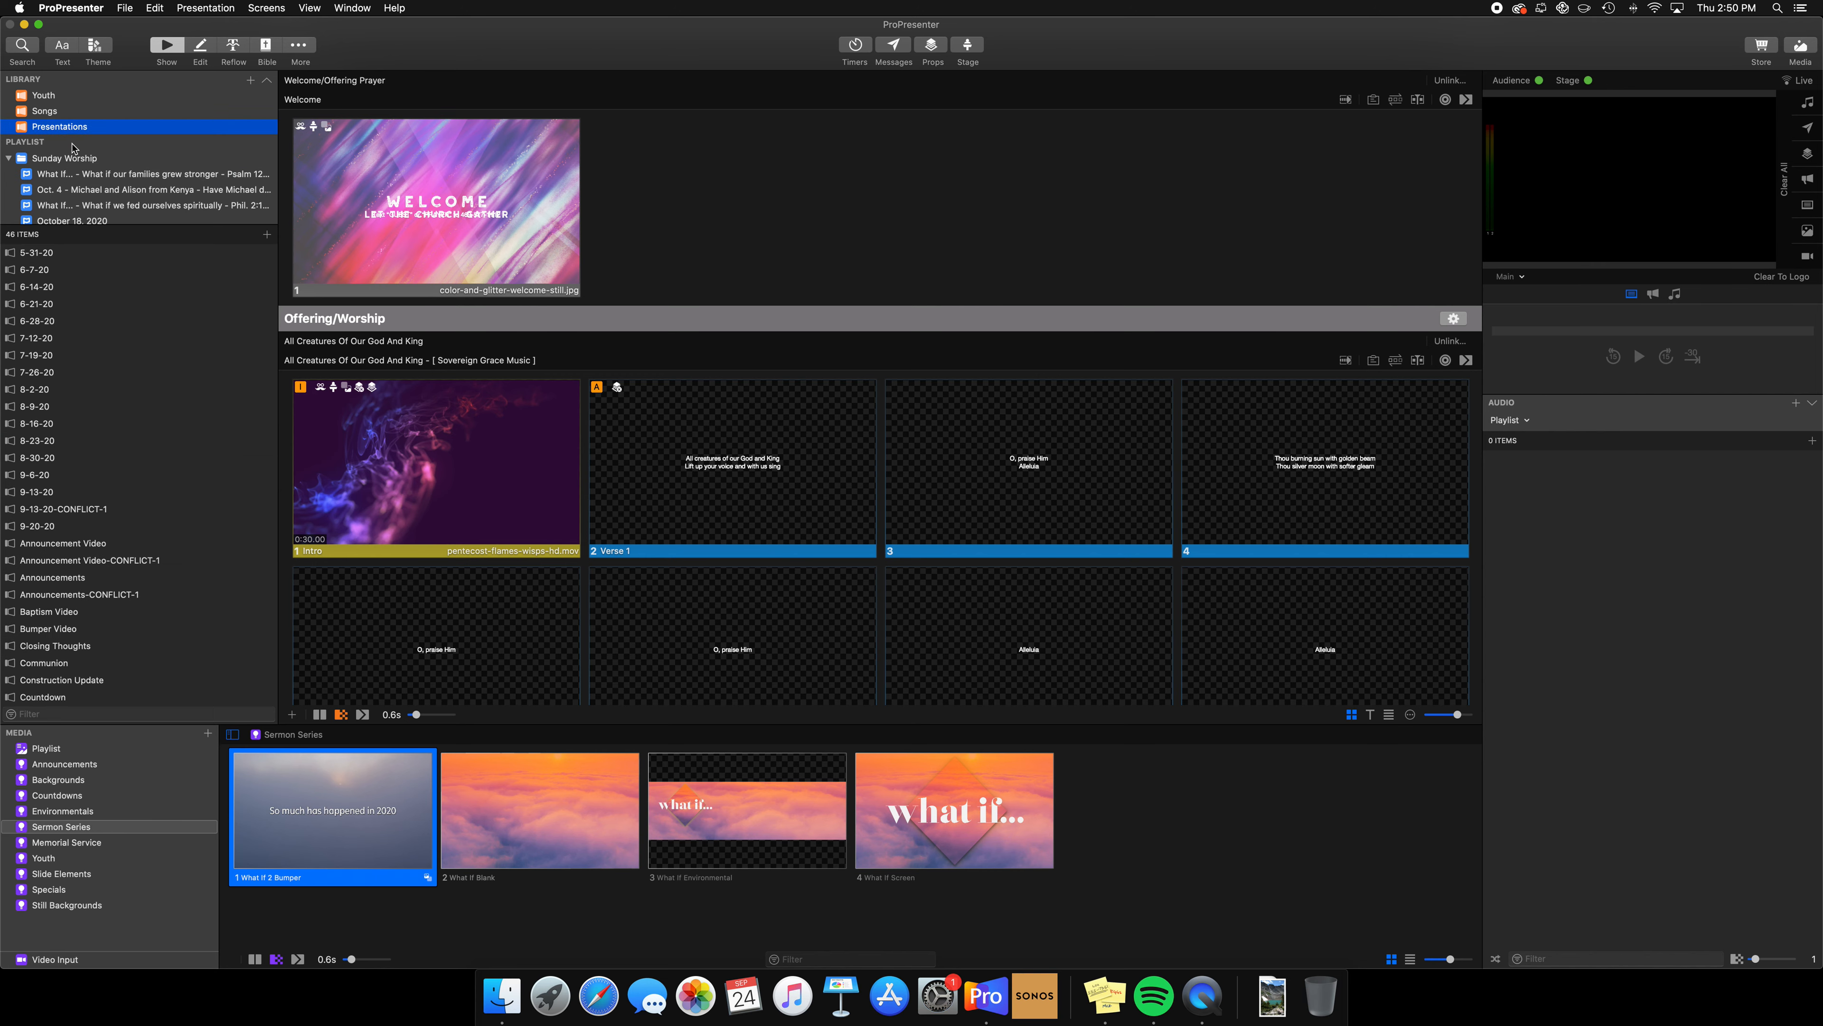
scroll(48, 681, down, 5)
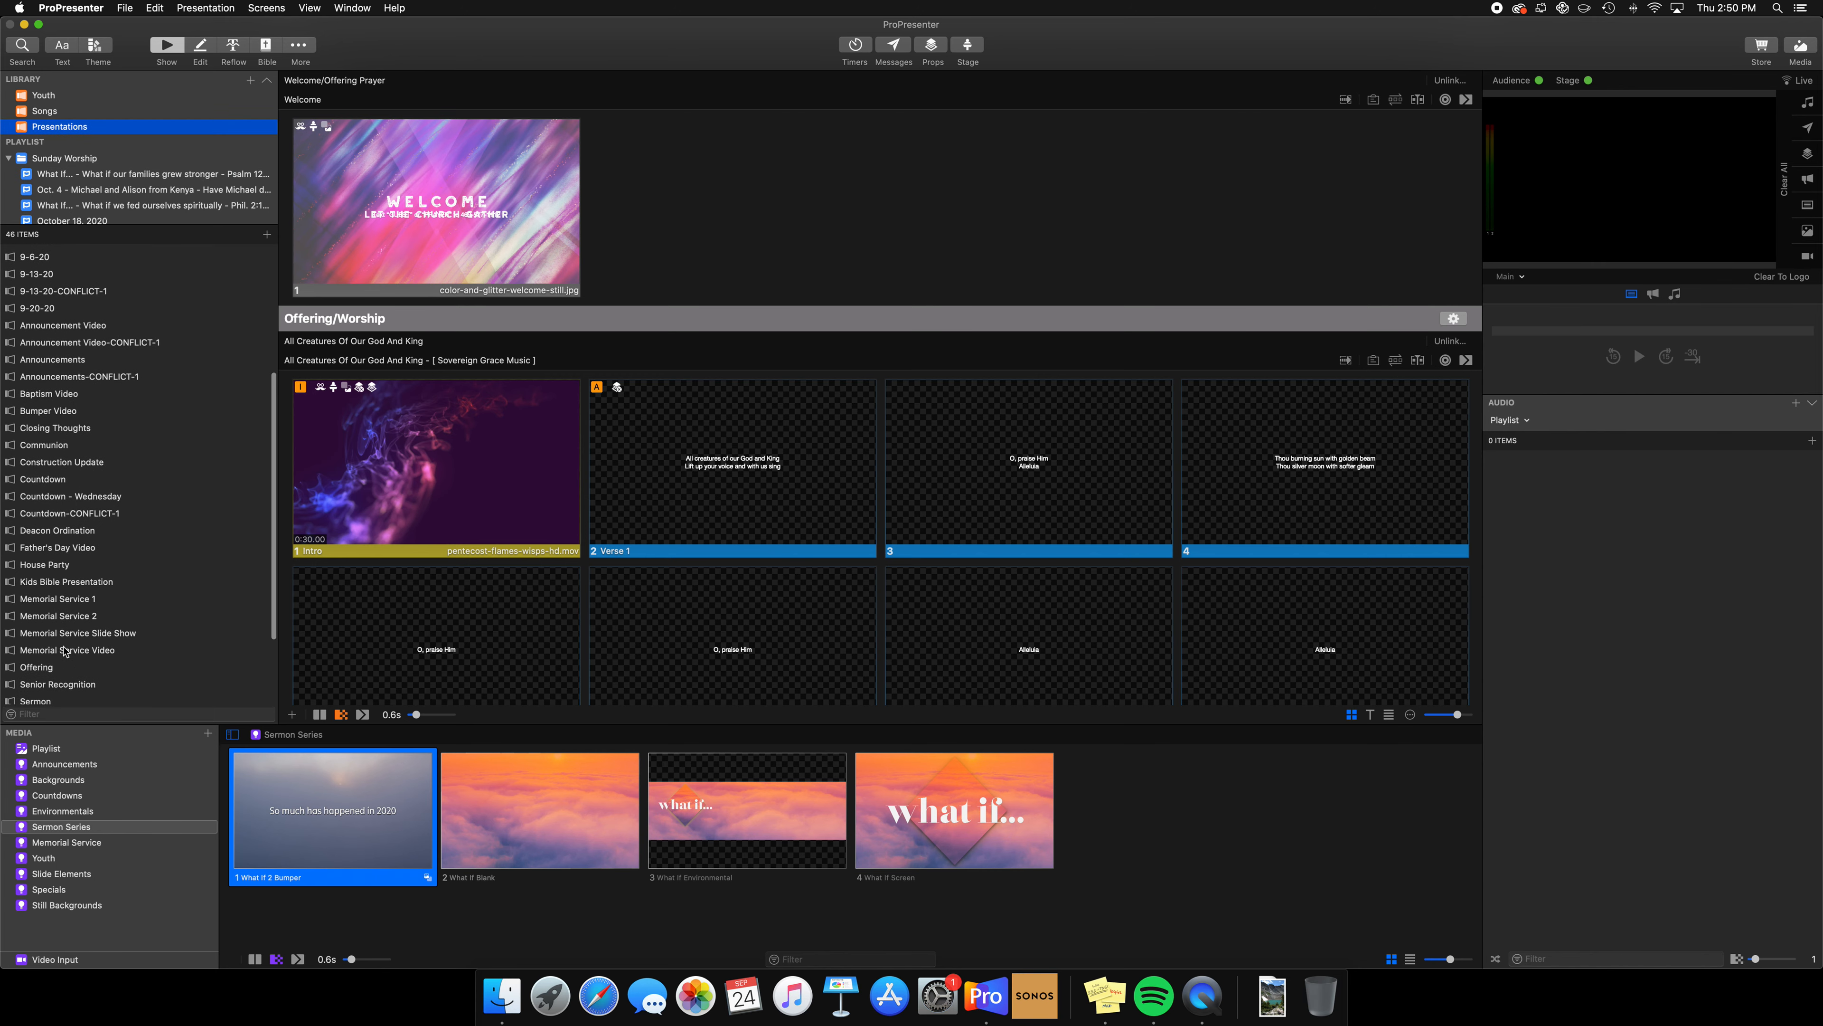
click(52, 680)
click(54, 665)
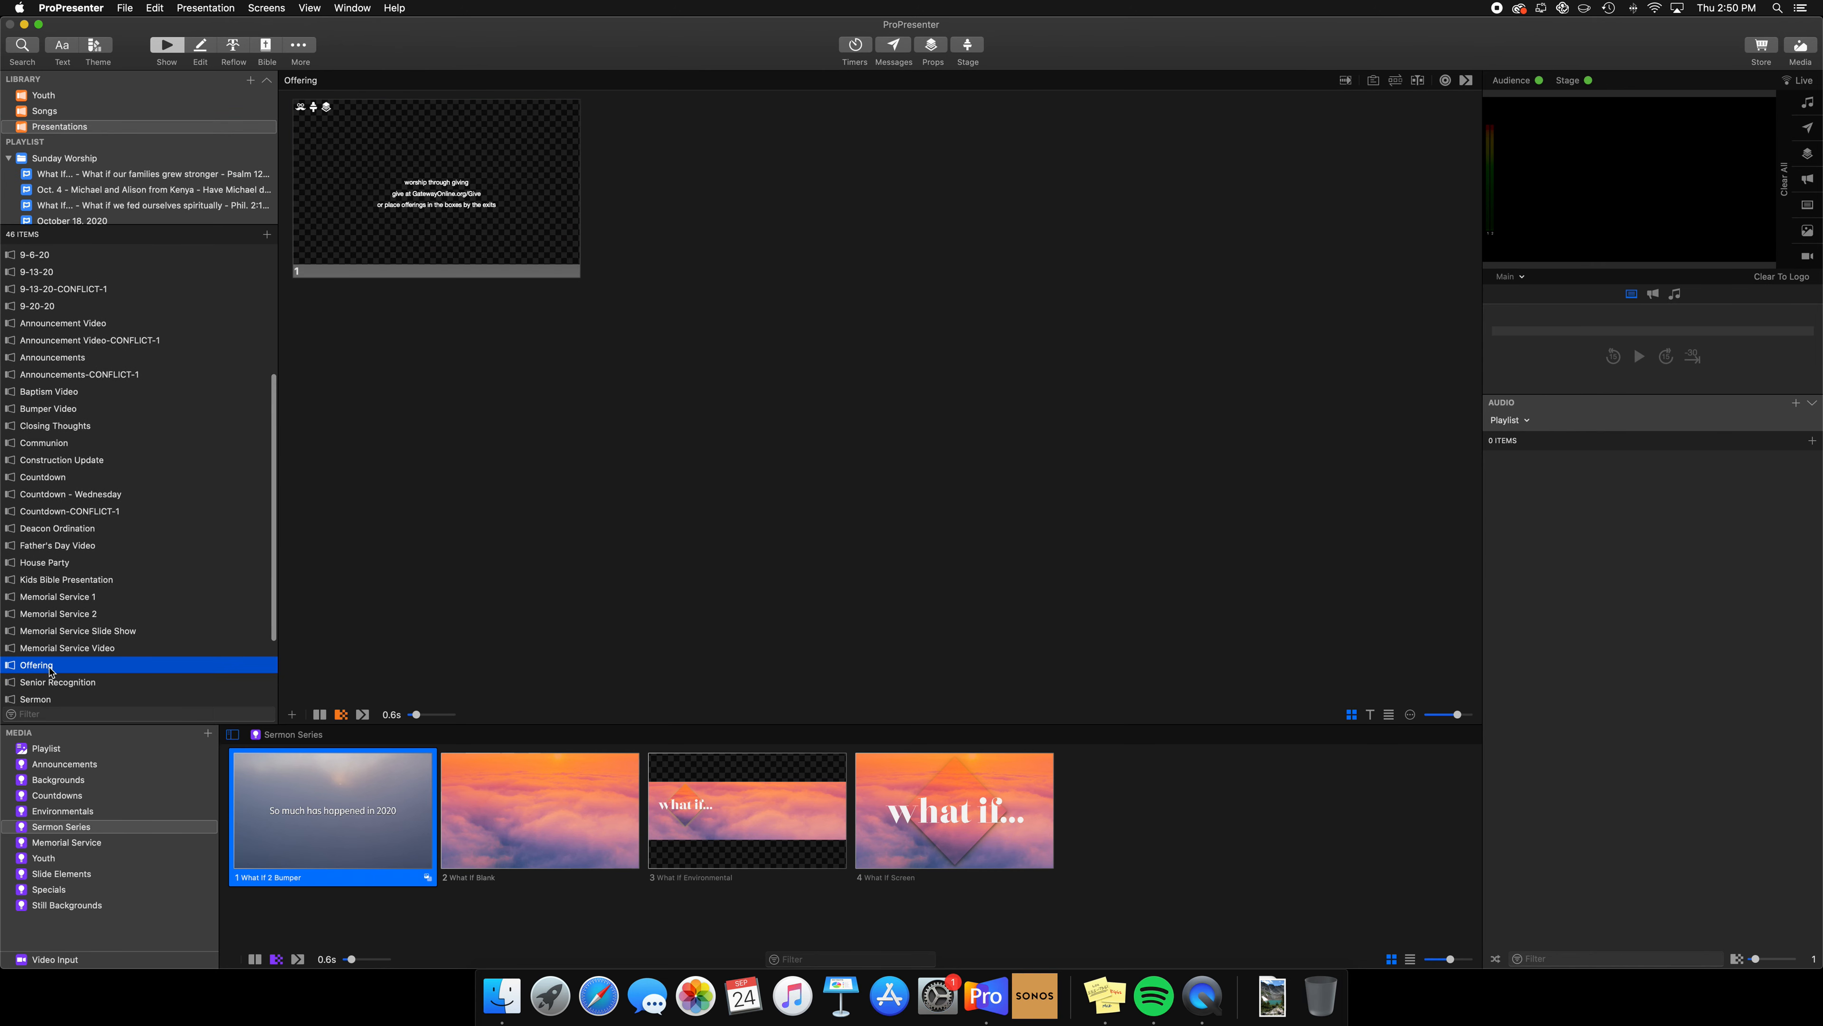
click(444, 219)
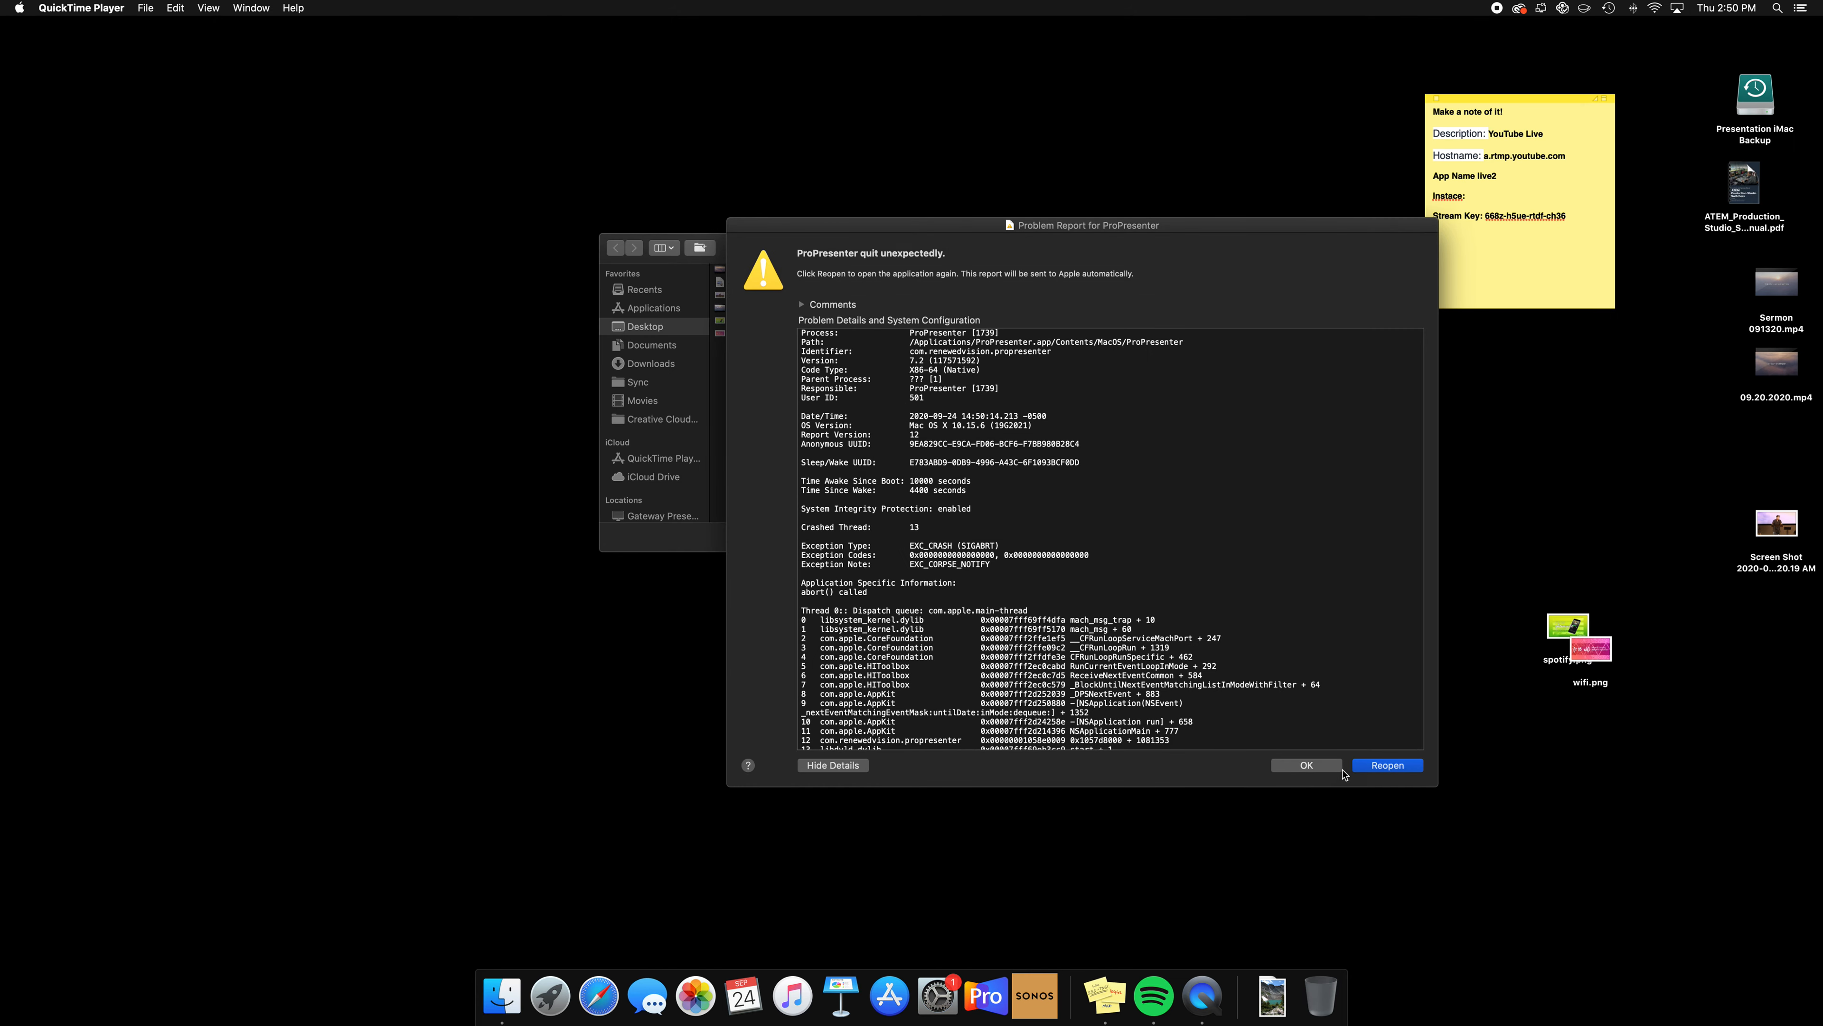
- Dismiss the crash report, relaunch ProPresenter, and copy the worship through giving slide from the Offering presentation
click(1338, 766)
click(982, 999)
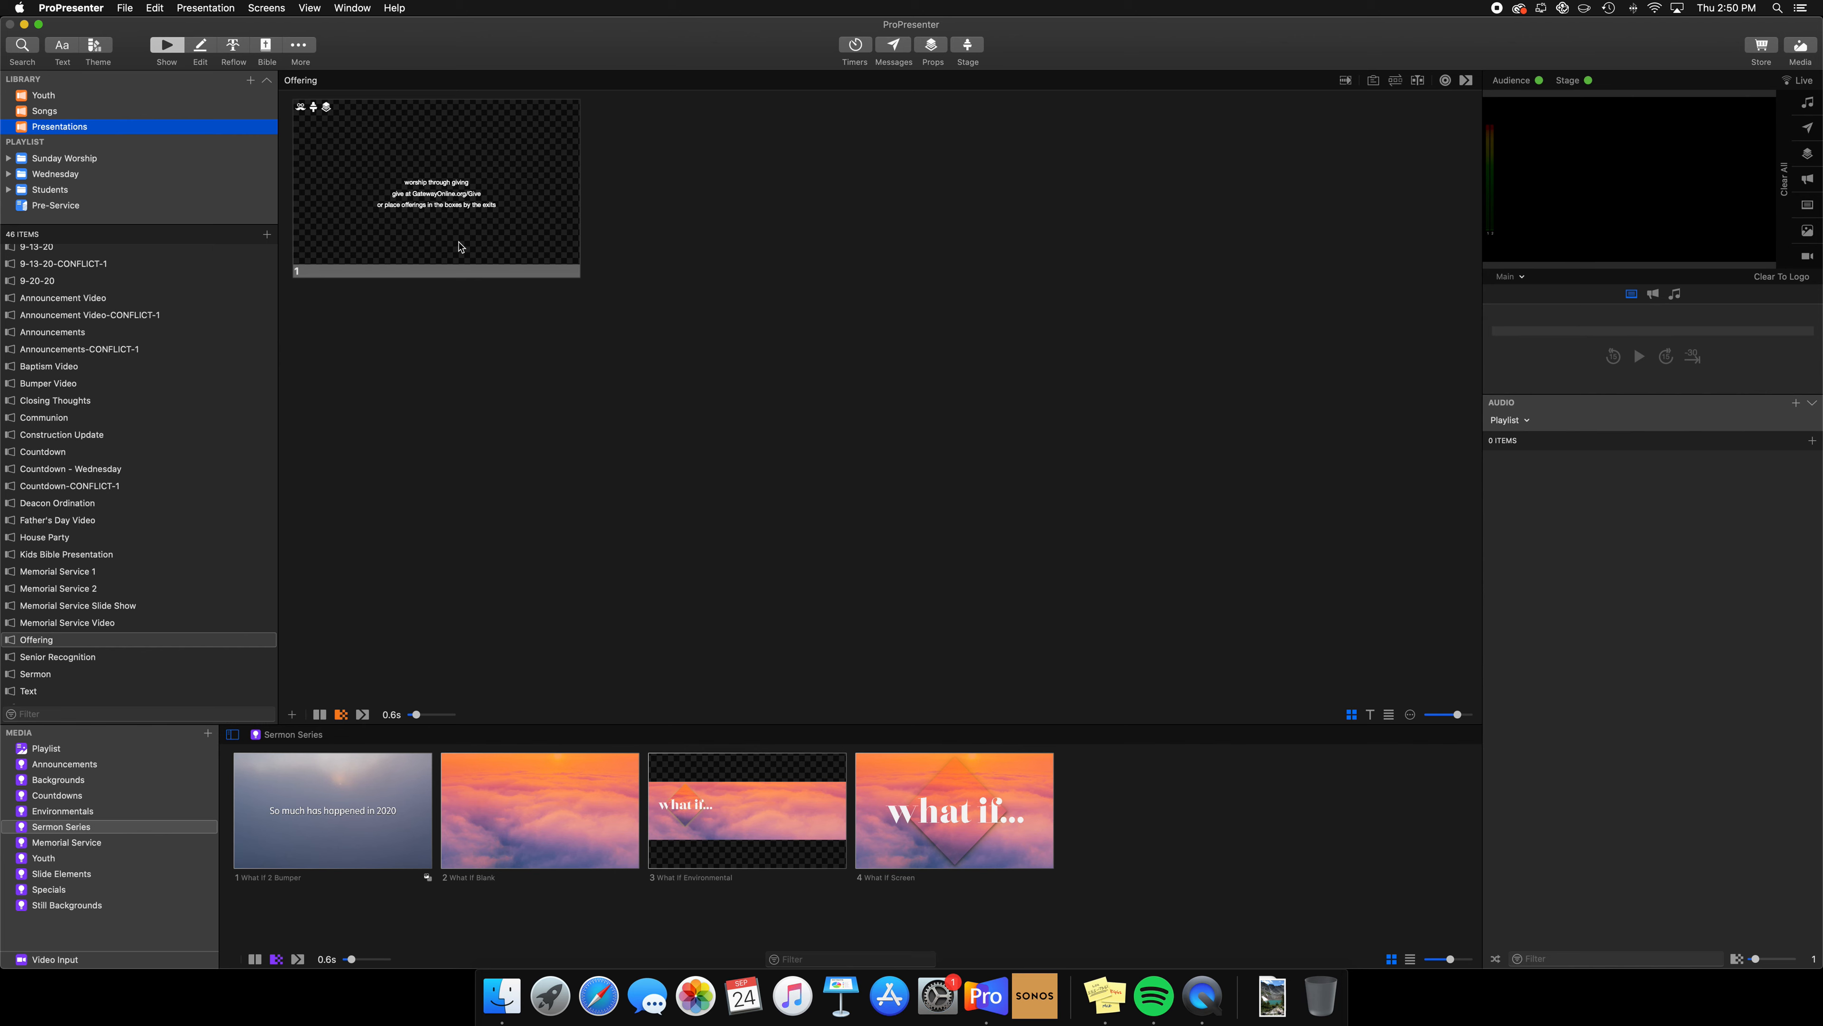
right_click(459, 242)
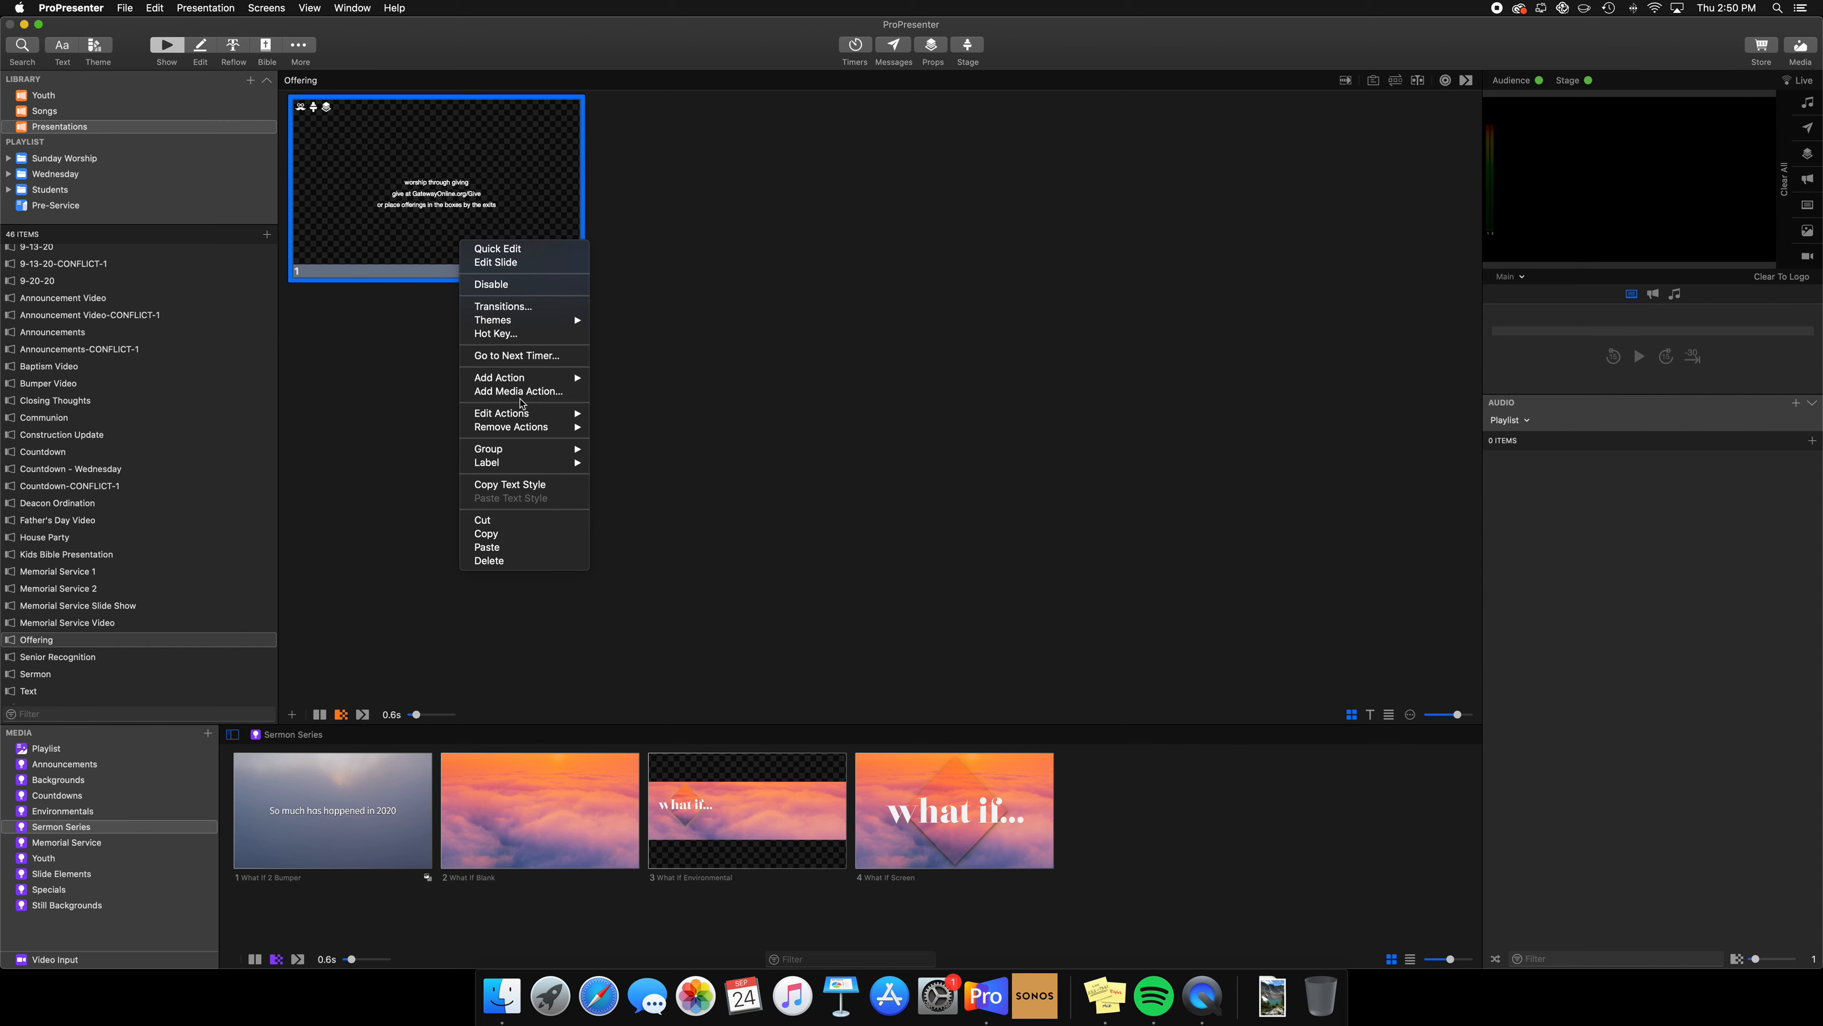
click(502, 534)
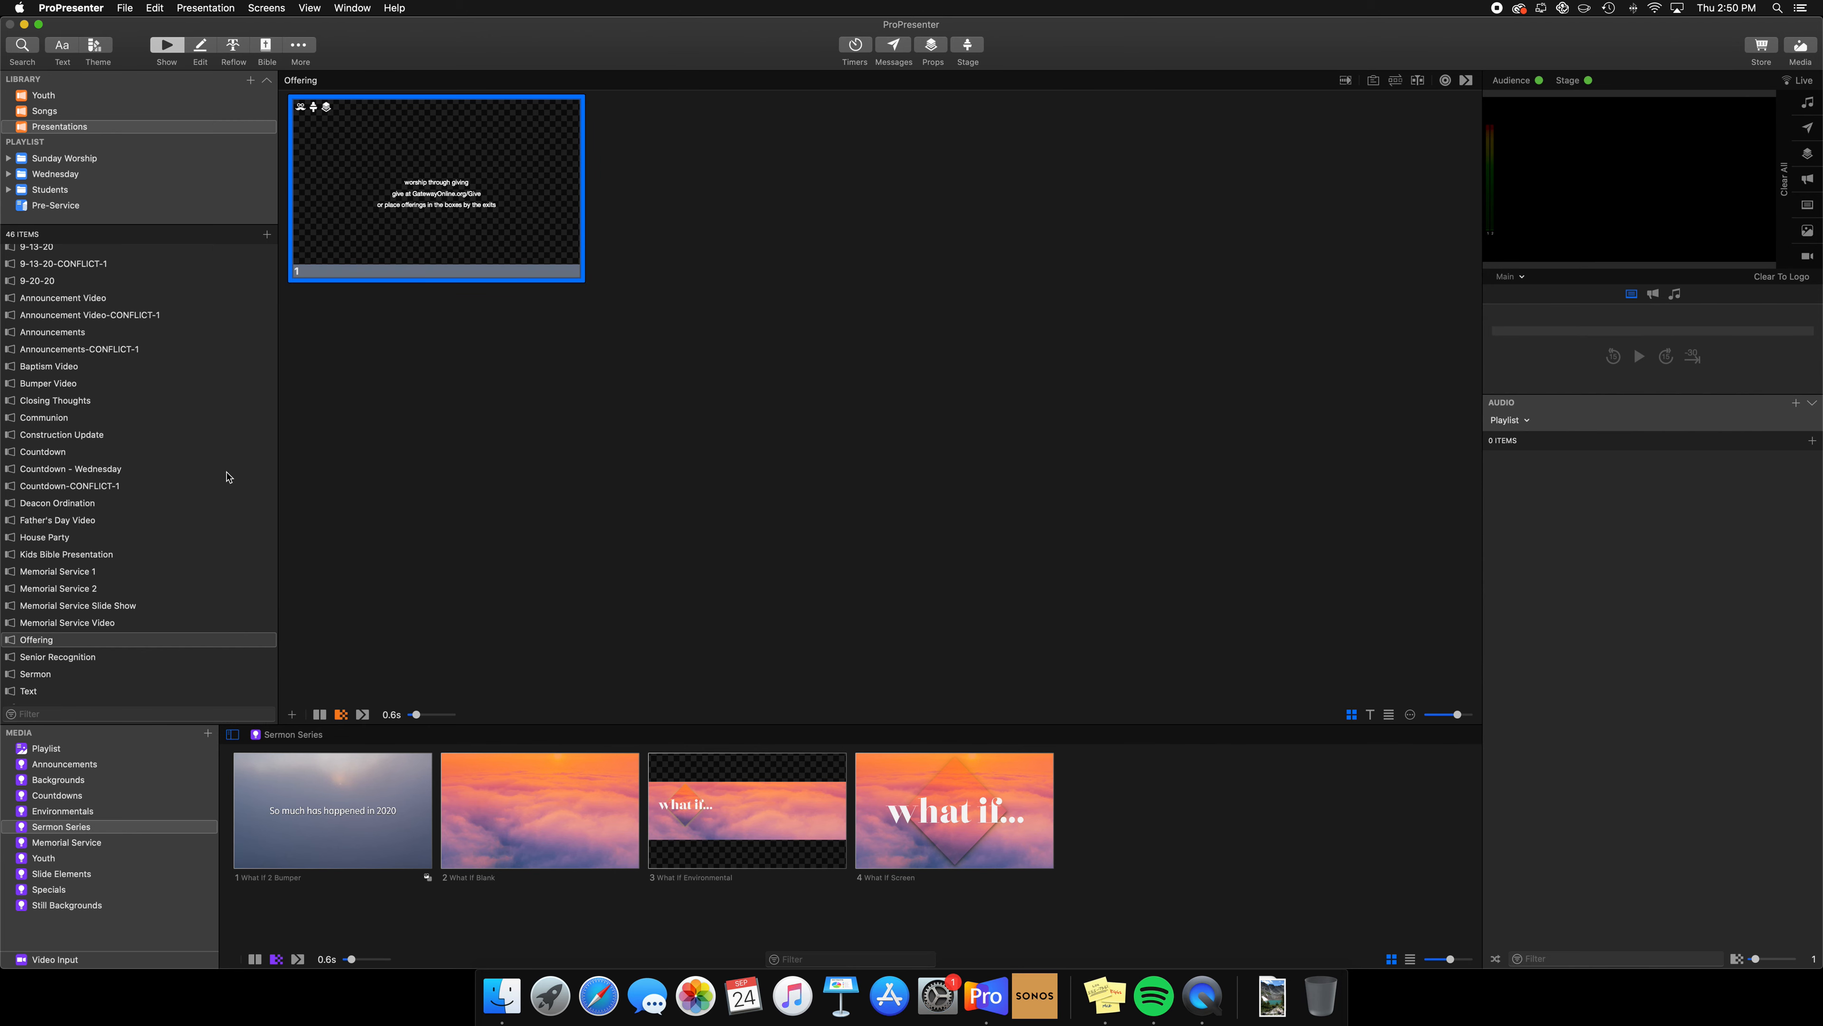
- Paste the giving slide after the Intro slide of All Creatures Of Our God And King in the What If families playlist
click(8, 158)
click(117, 180)
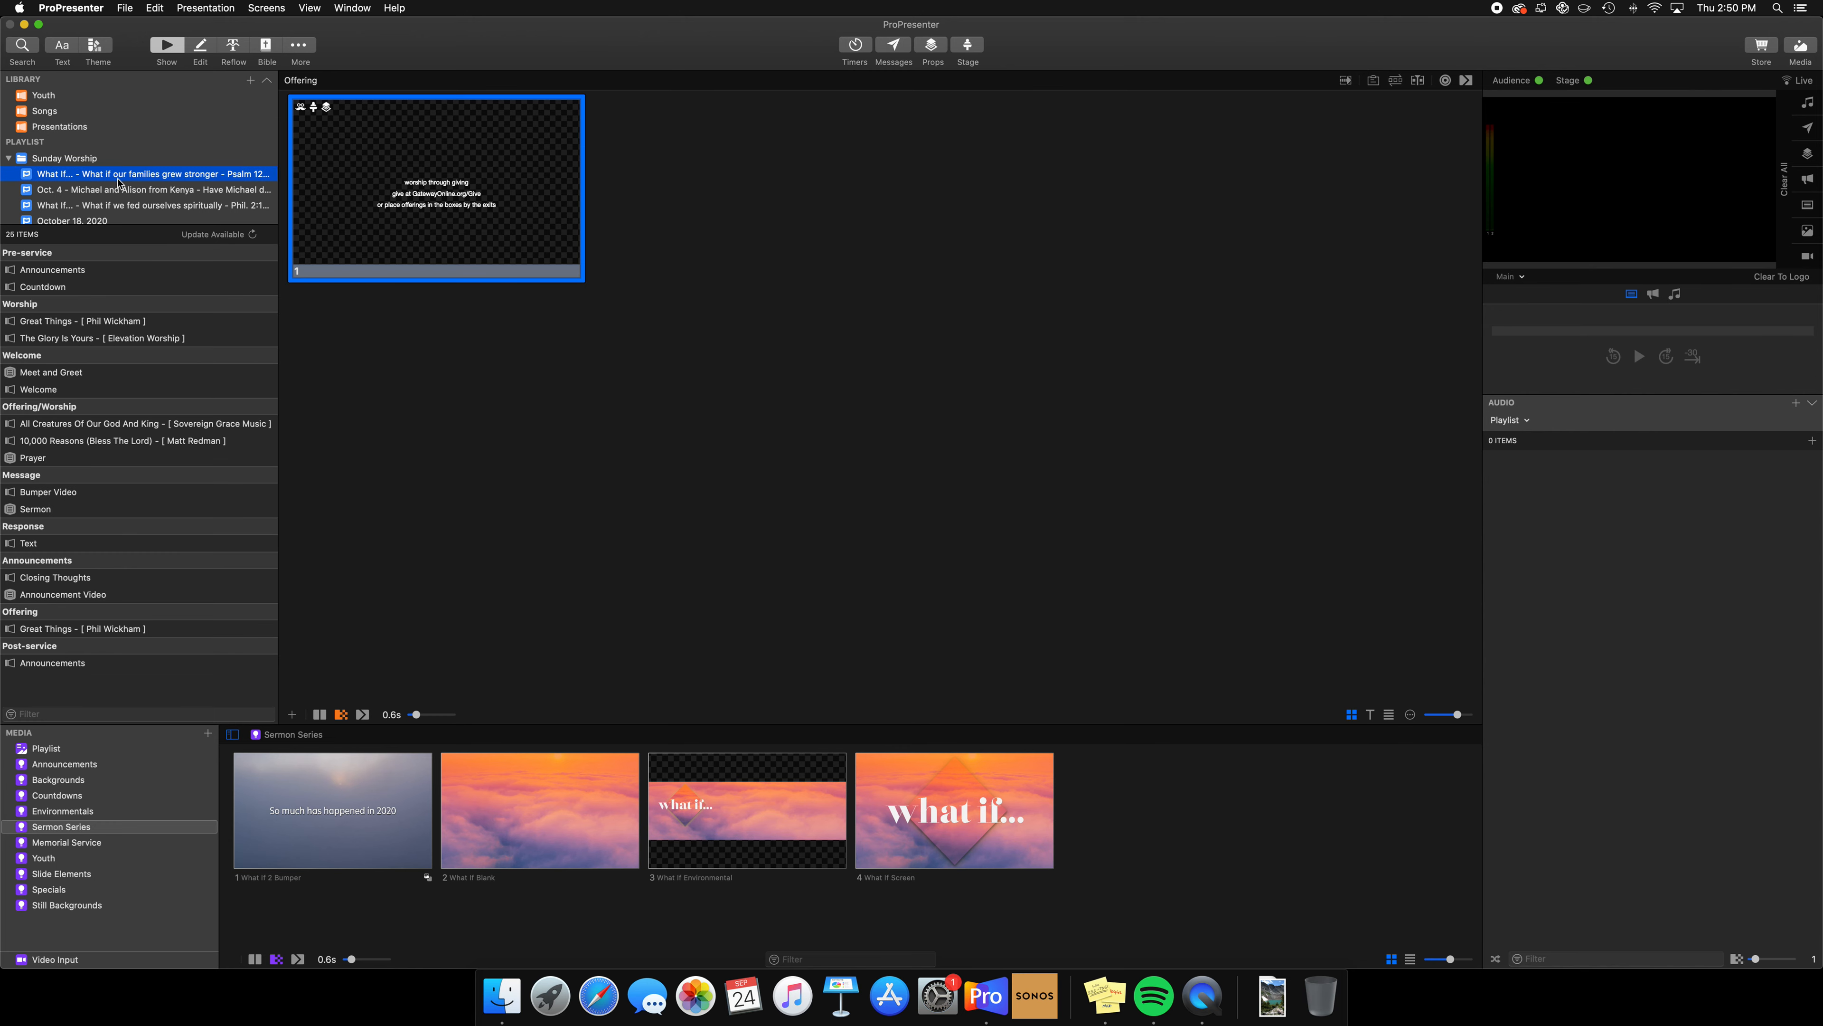
click(30, 424)
right_click(521, 388)
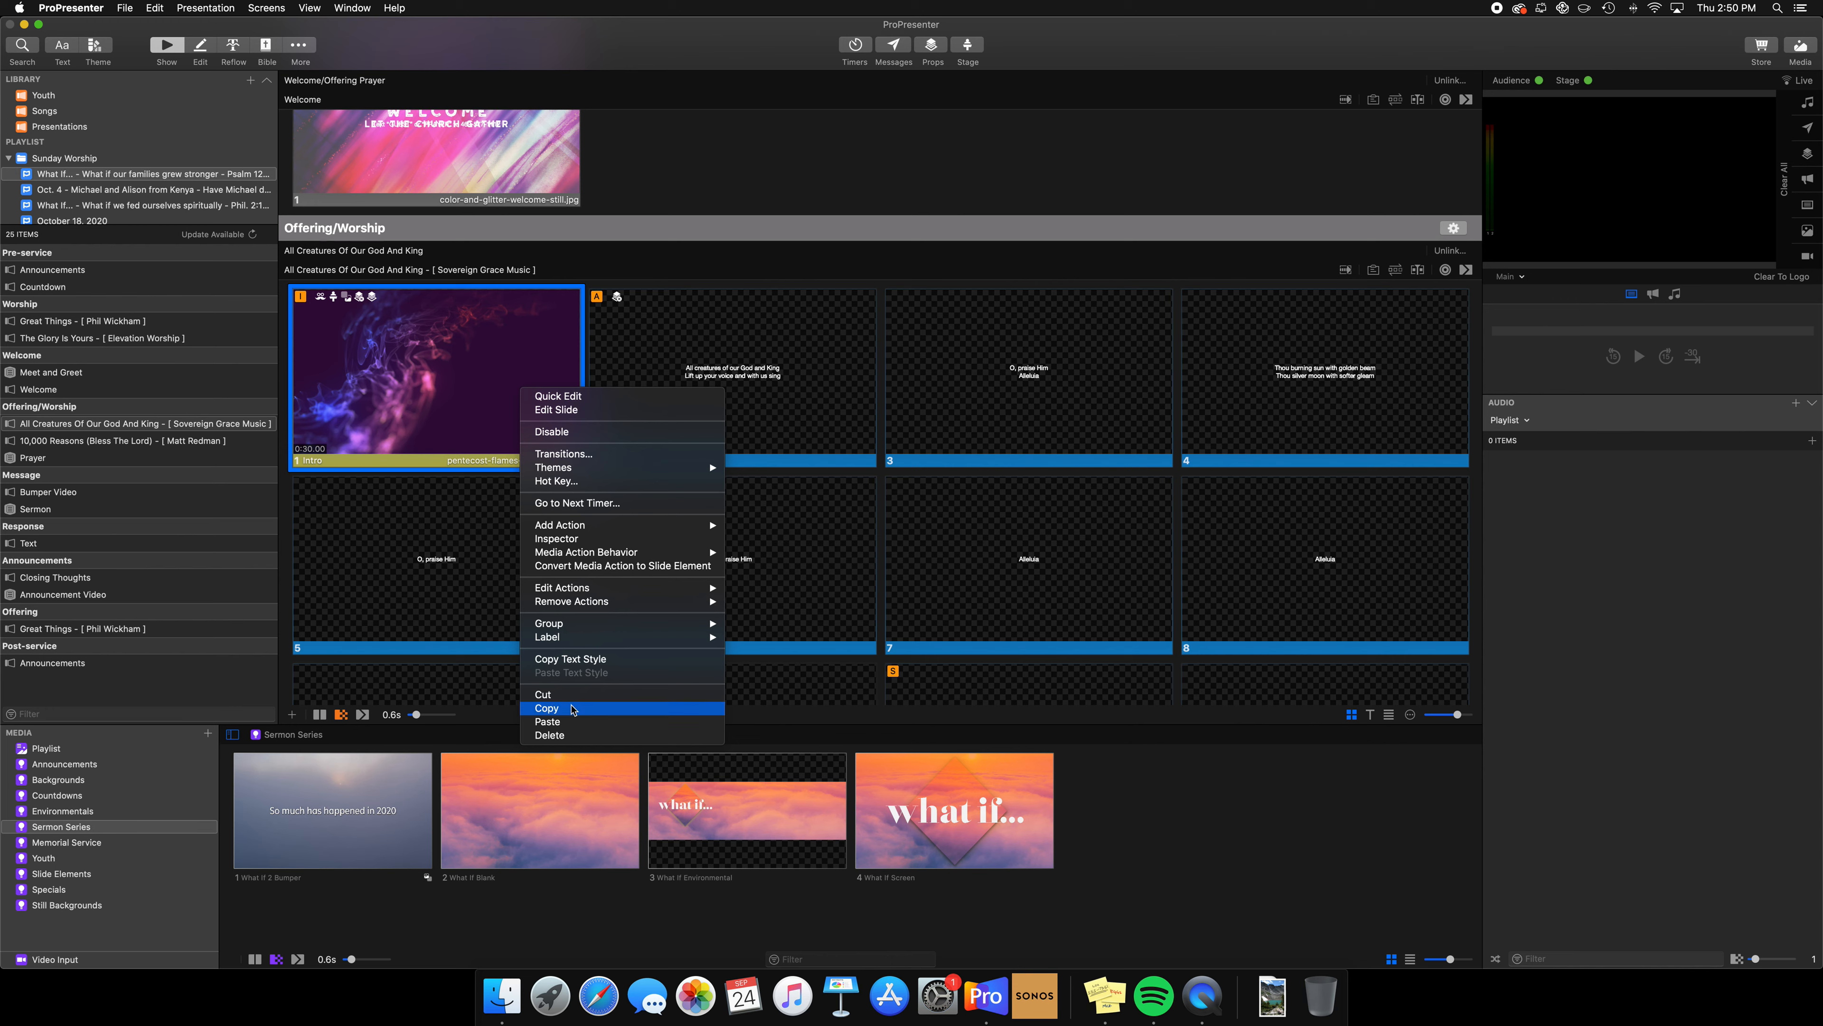
click(572, 721)
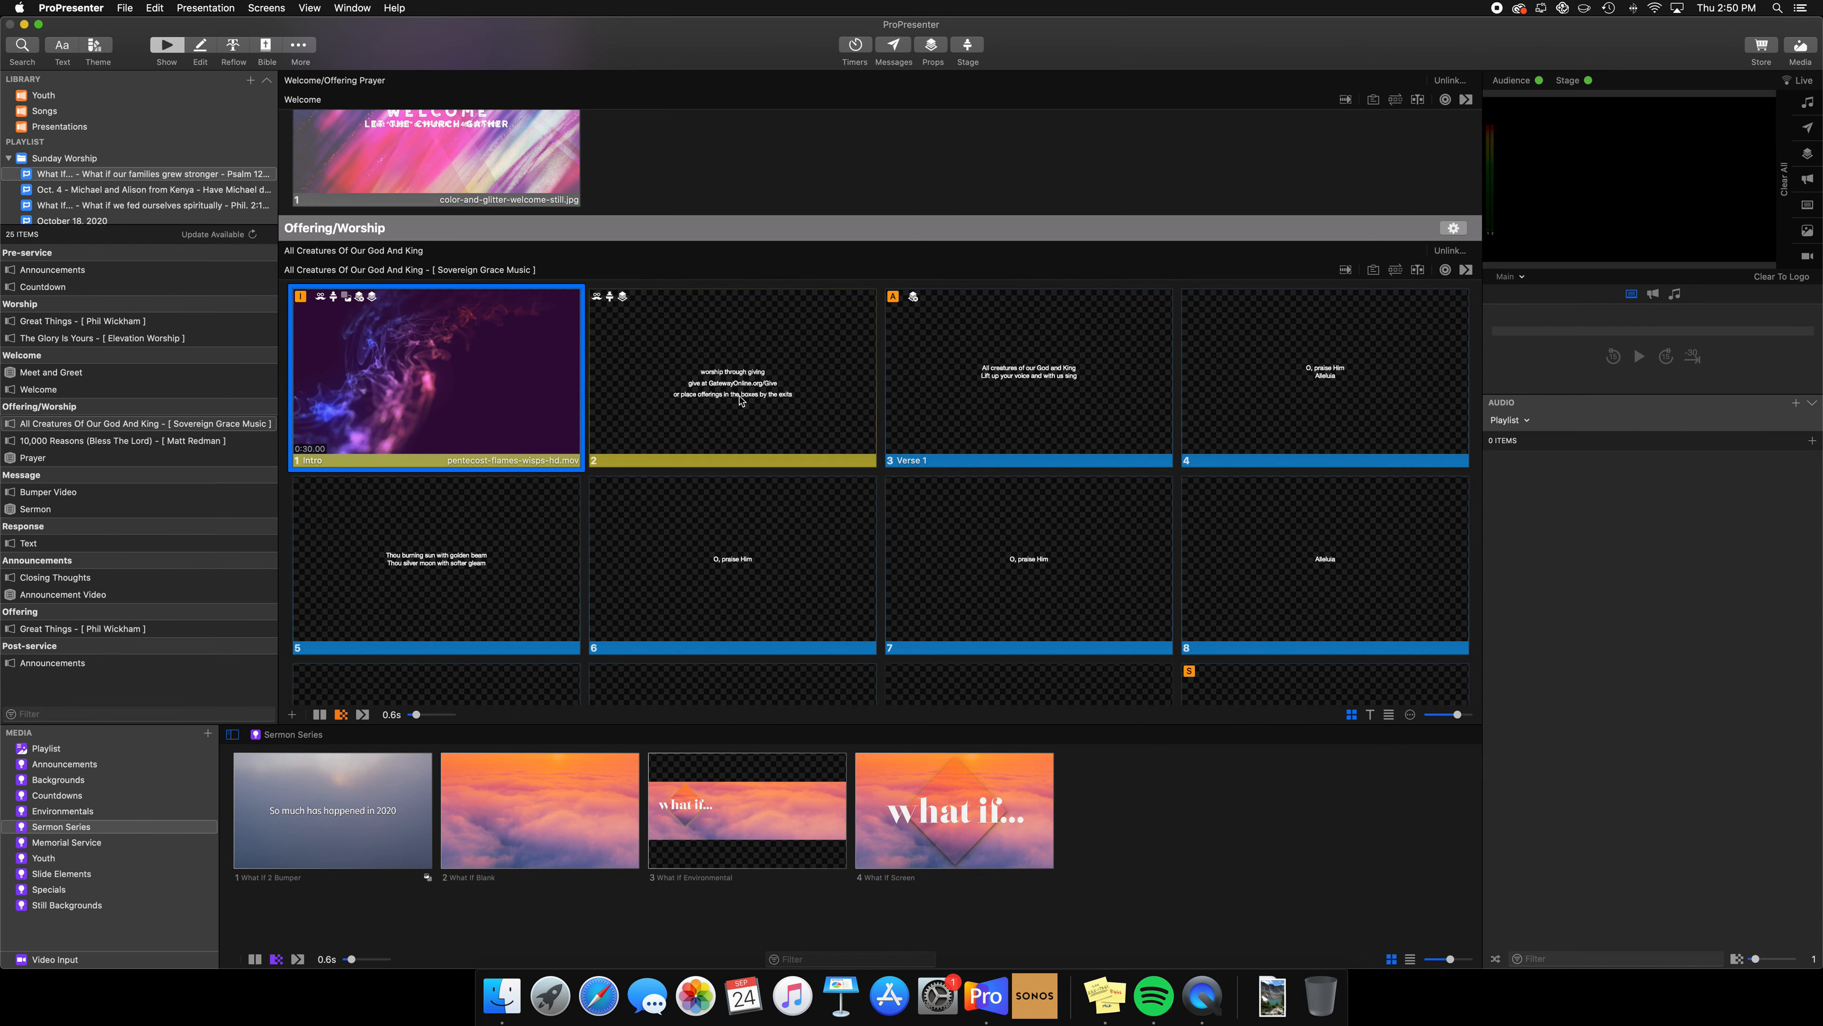
- Show the pasted giving slide and the song's Intro slide live to check their output
click(742, 400)
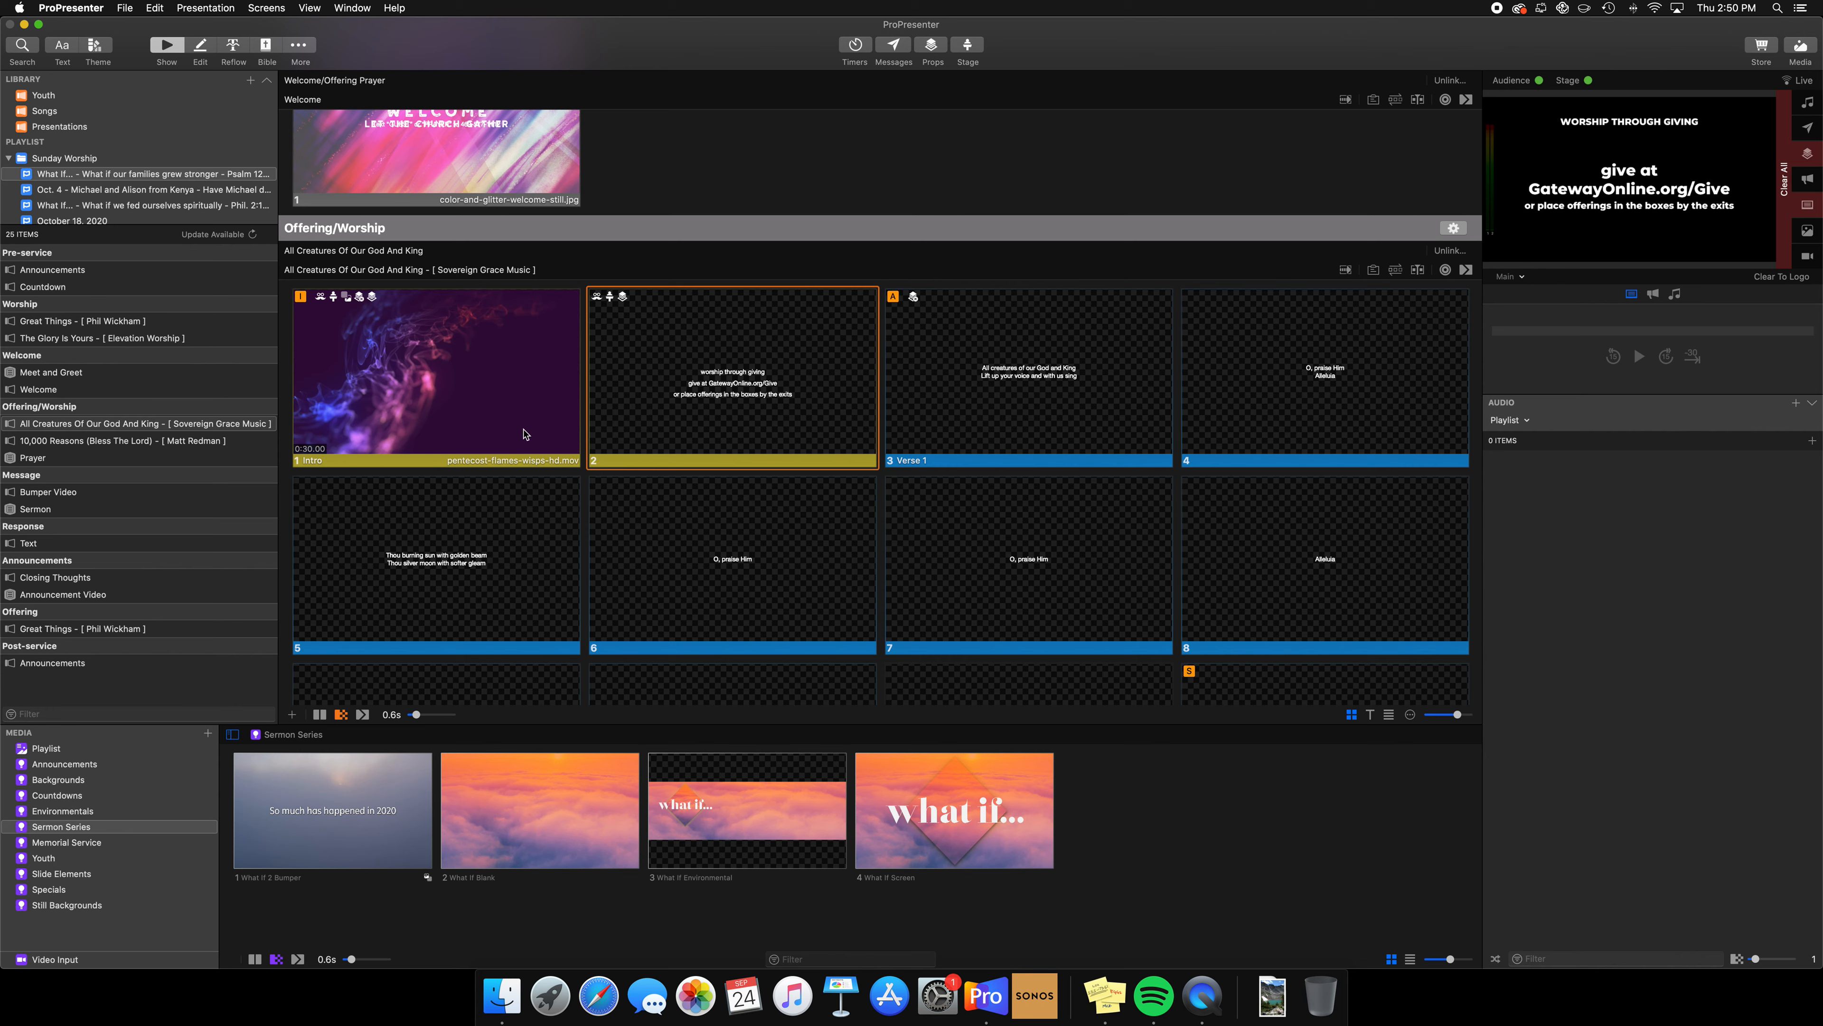
click(390, 370)
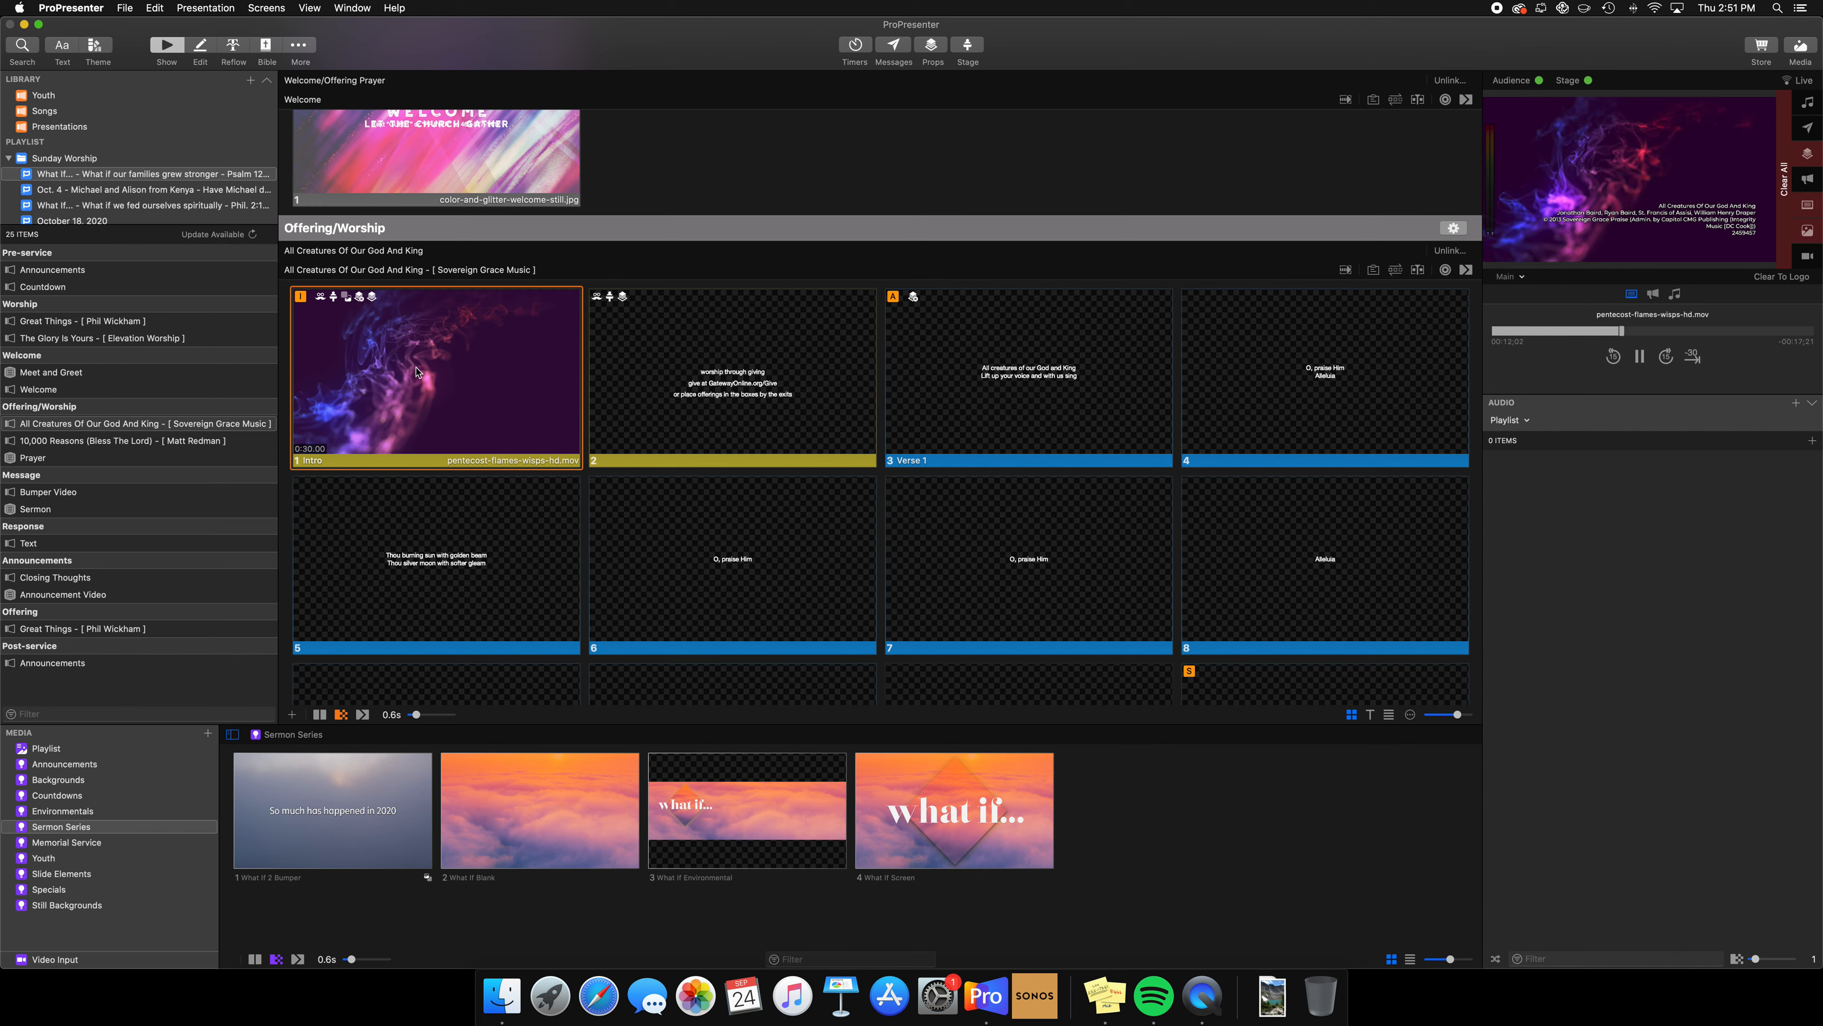
click(431, 375)
right_click(419, 371)
click(439, 366)
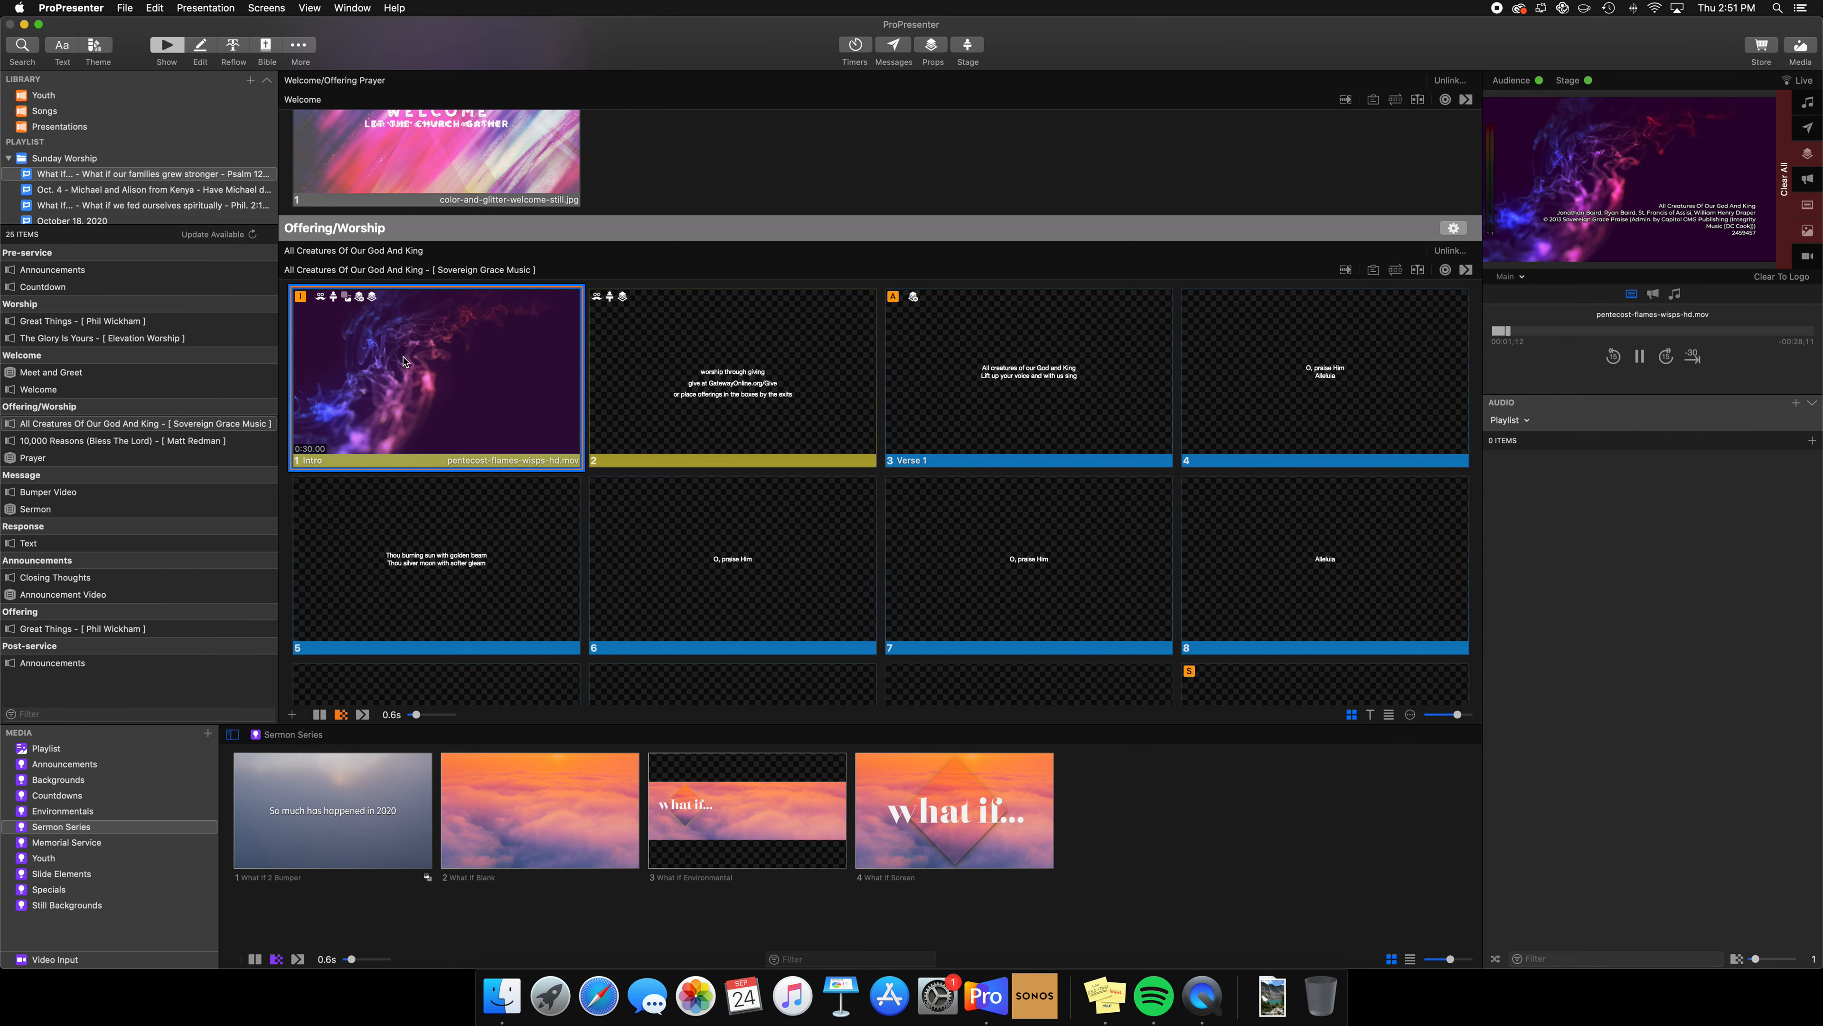
- Examine the clear actions that can be added to the Intro slide without adding any
right_click(404, 356)
mouse_move(472, 492)
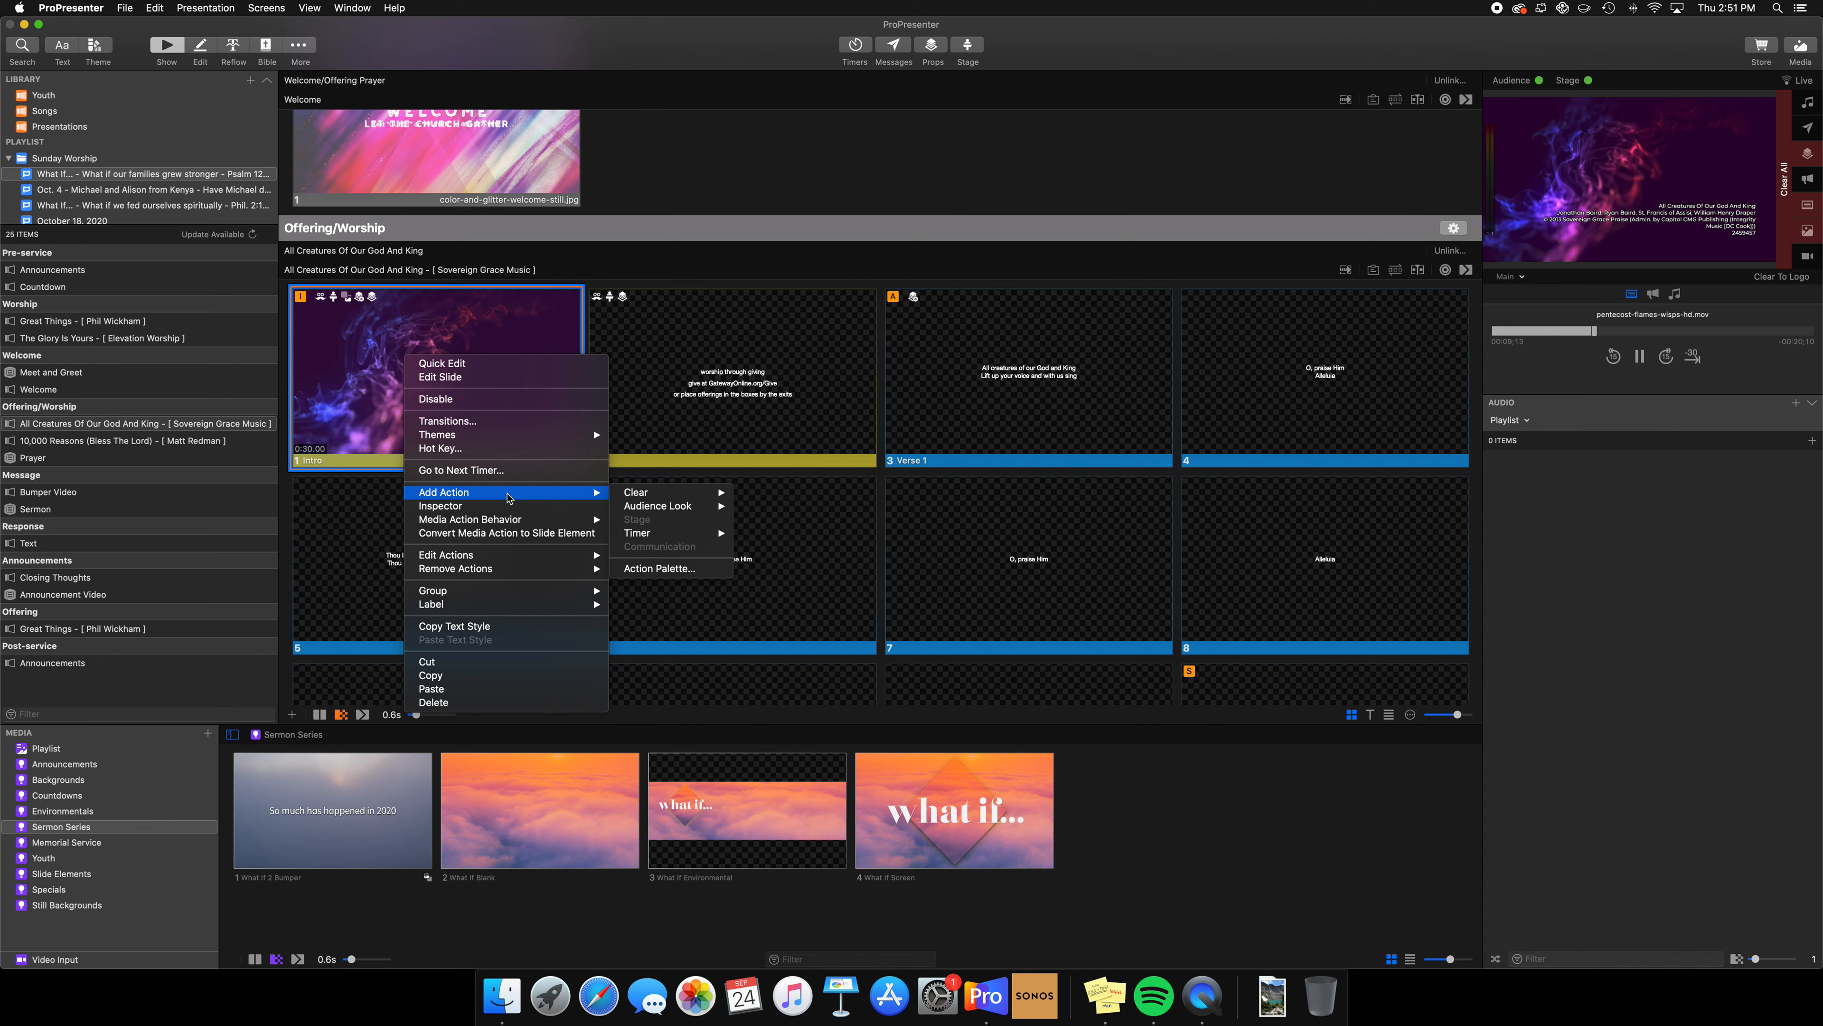
mouse_move(641, 501)
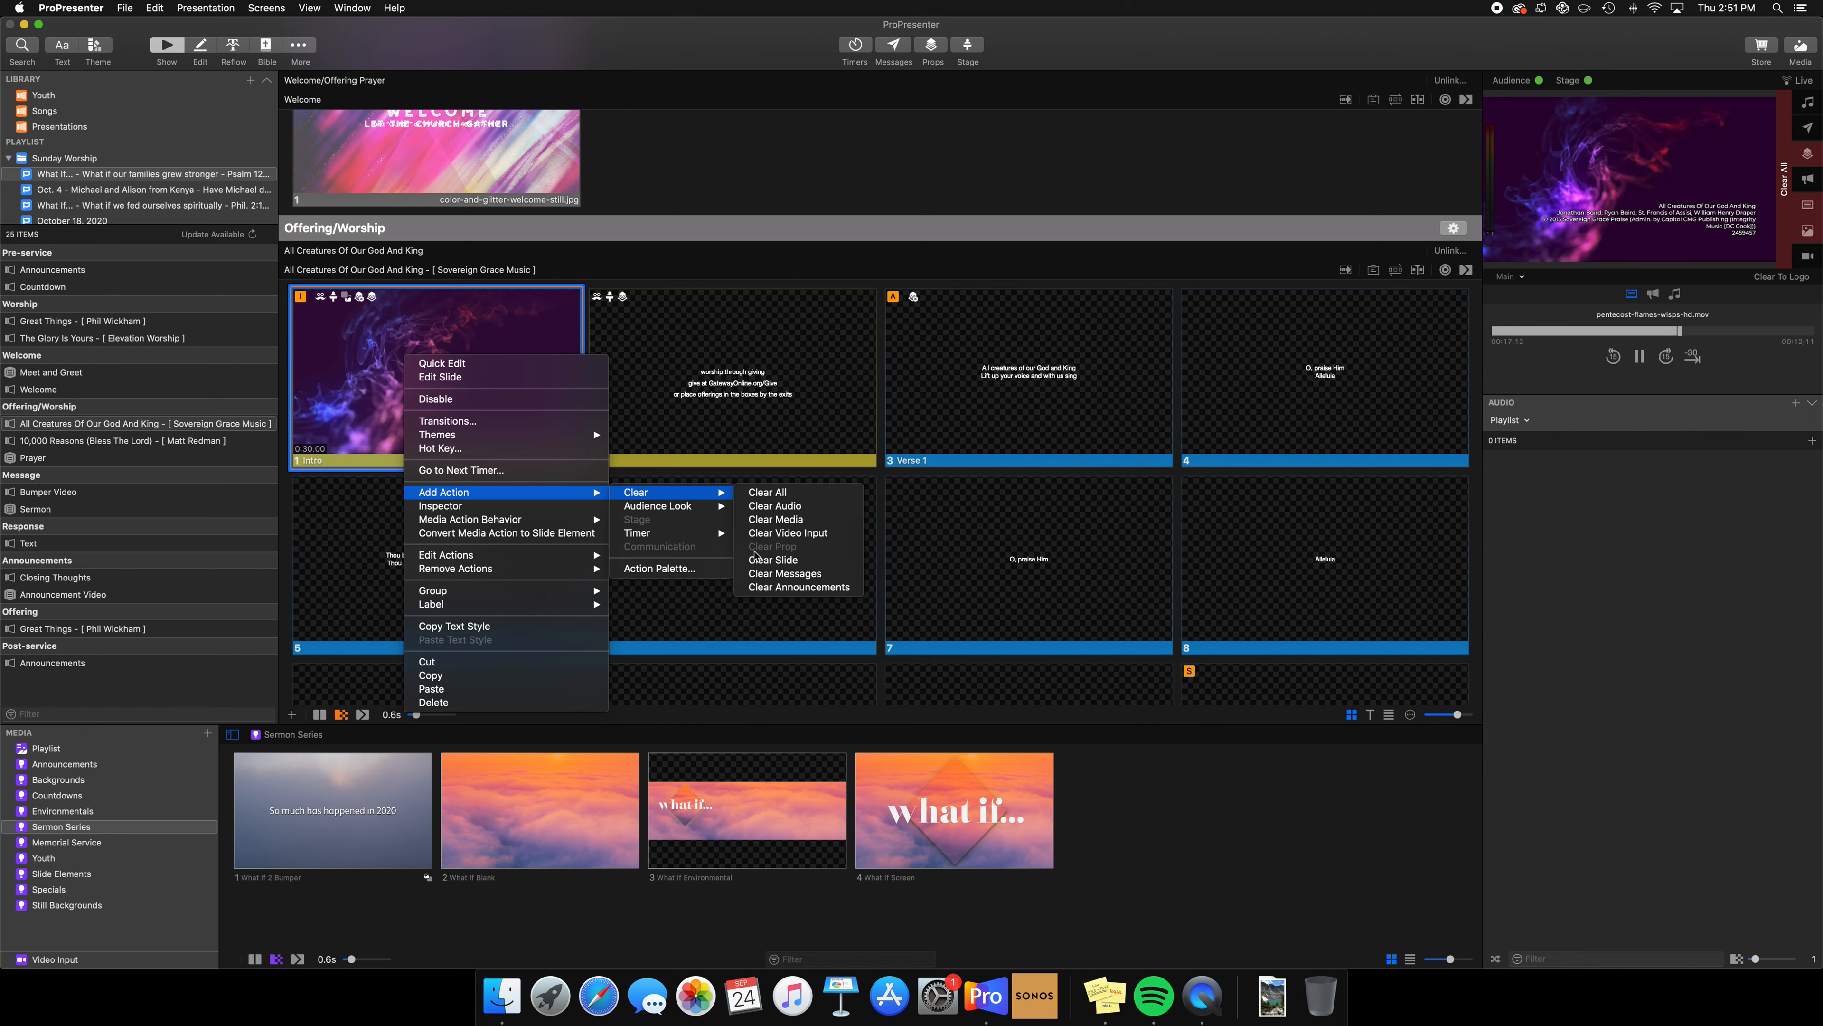
click(366, 378)
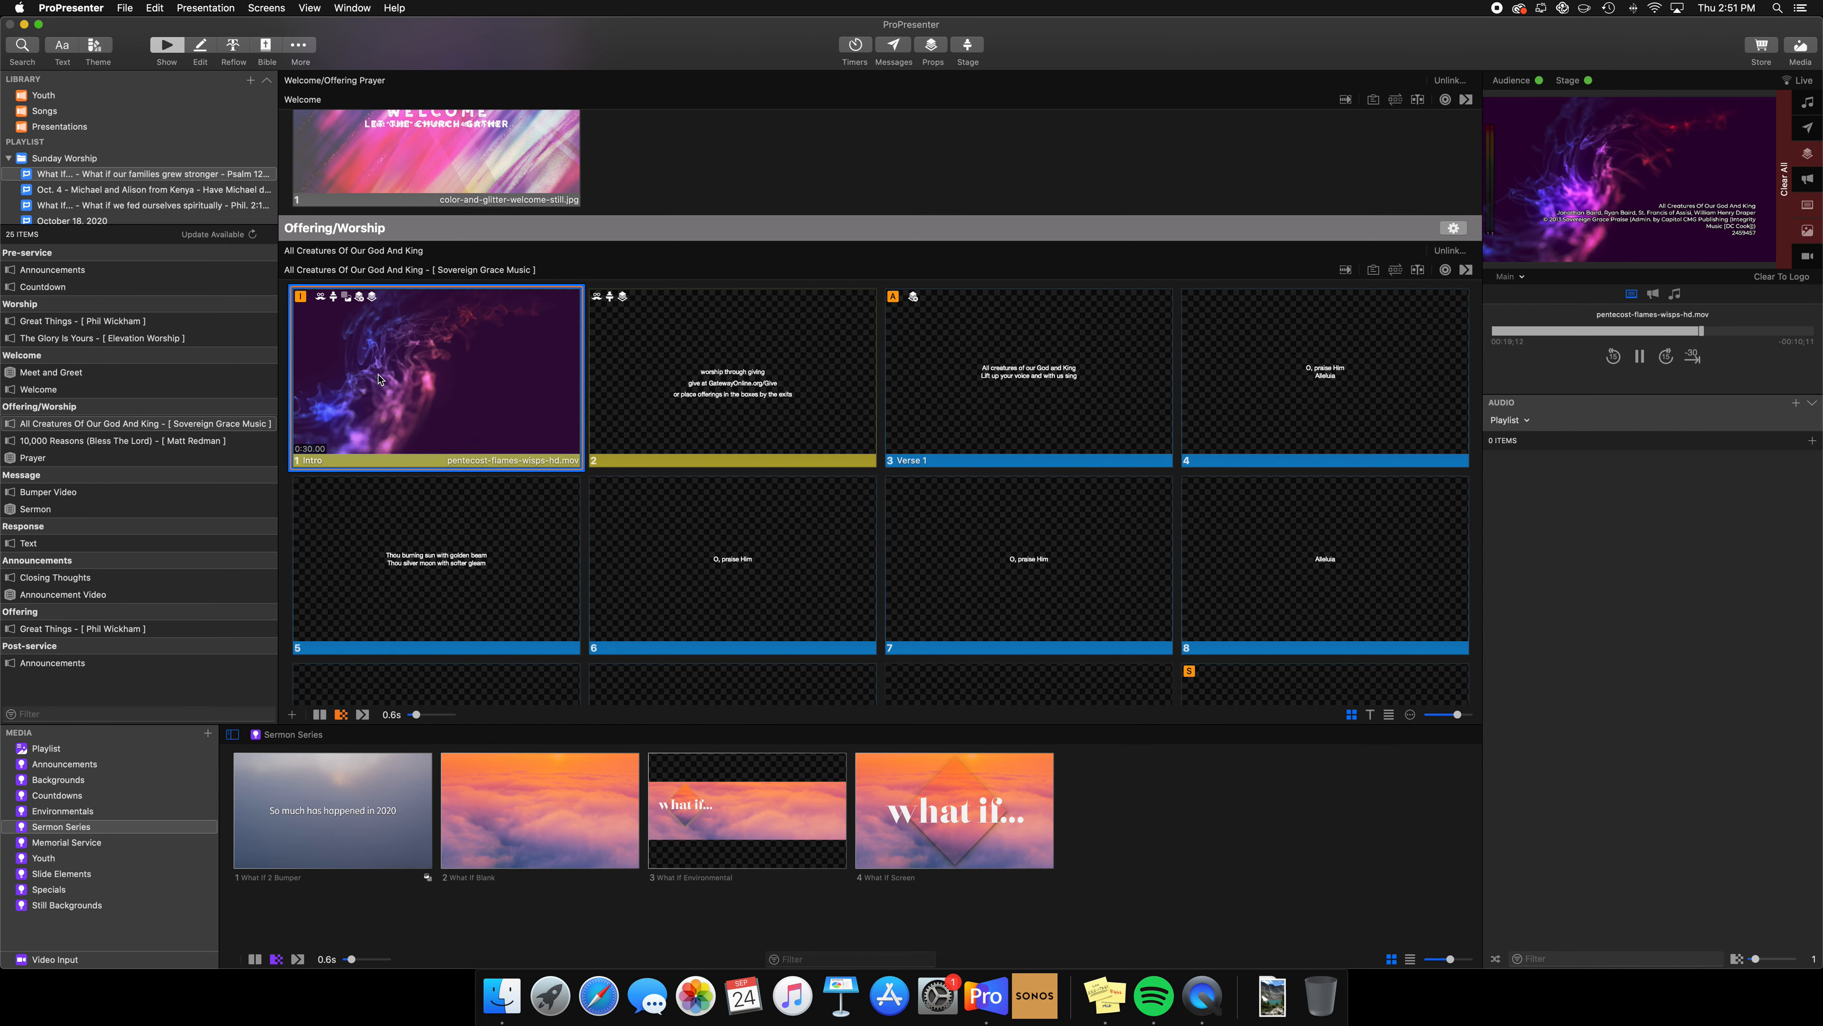
- Replace the Intro slide's Audience Look action with the Offering look, and test the Intro and giving slides live
right_click(379, 372)
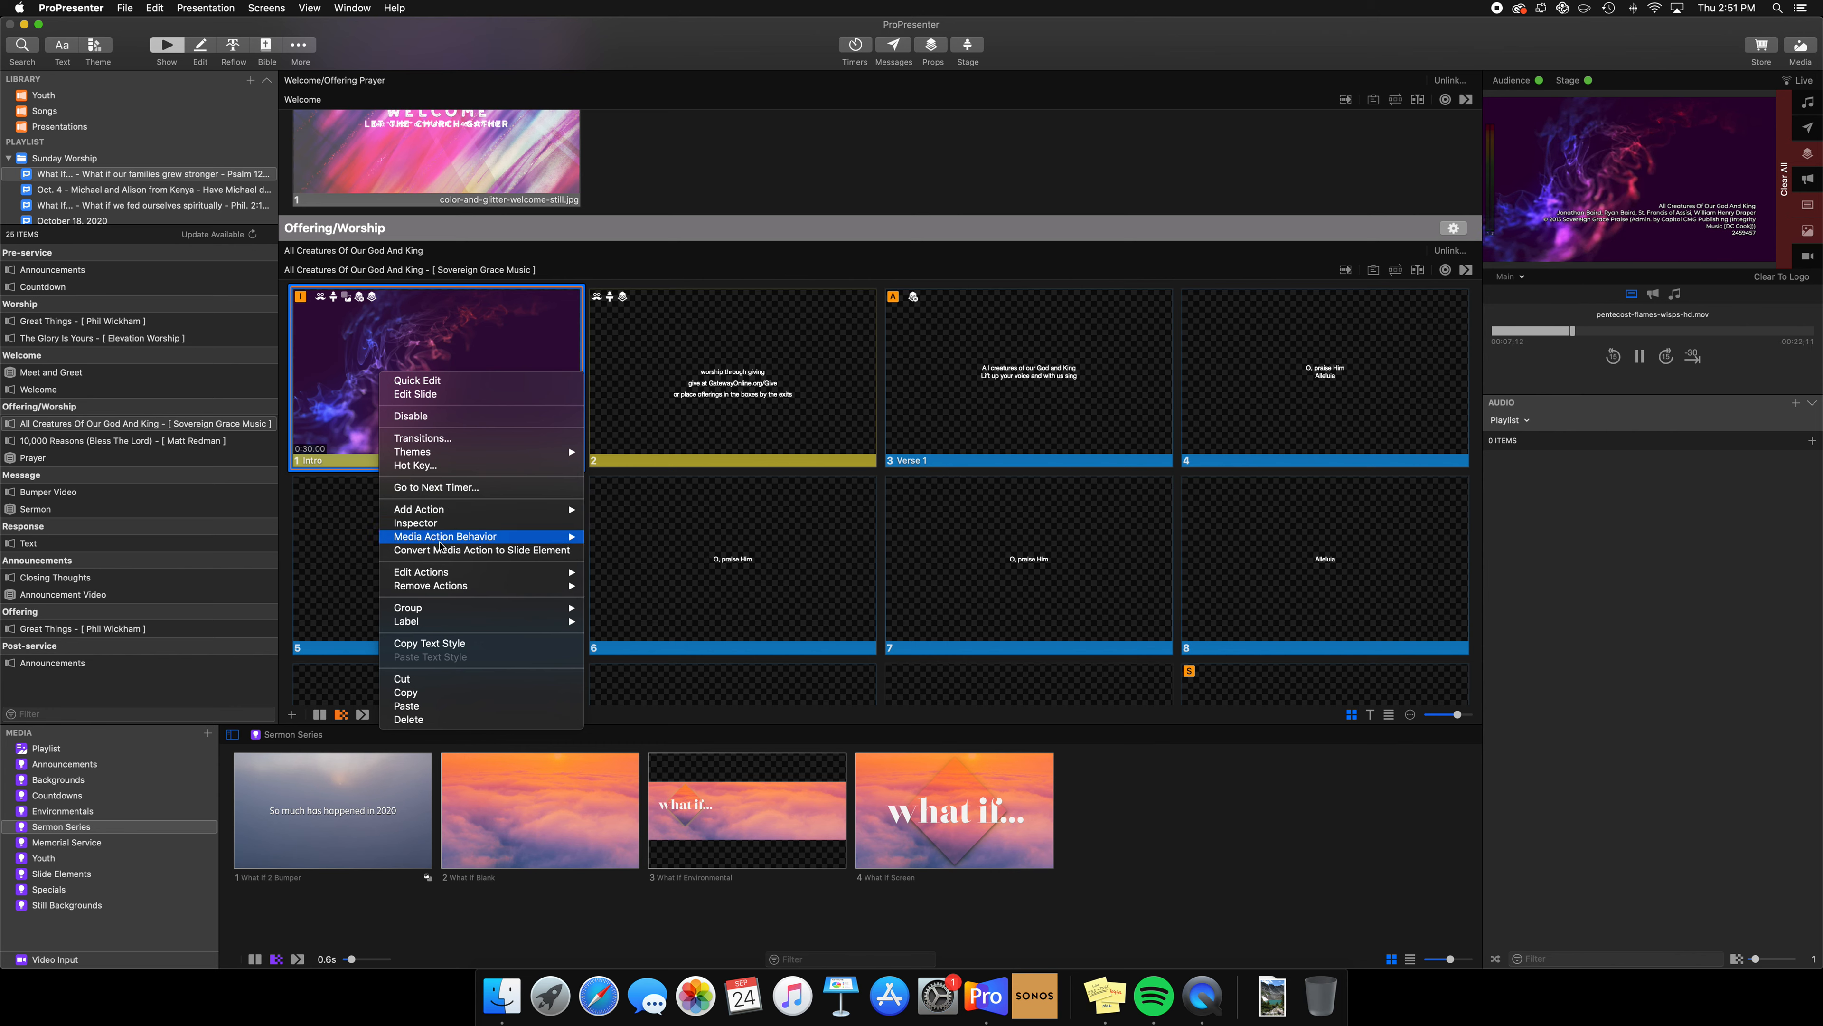
mouse_move(421, 588)
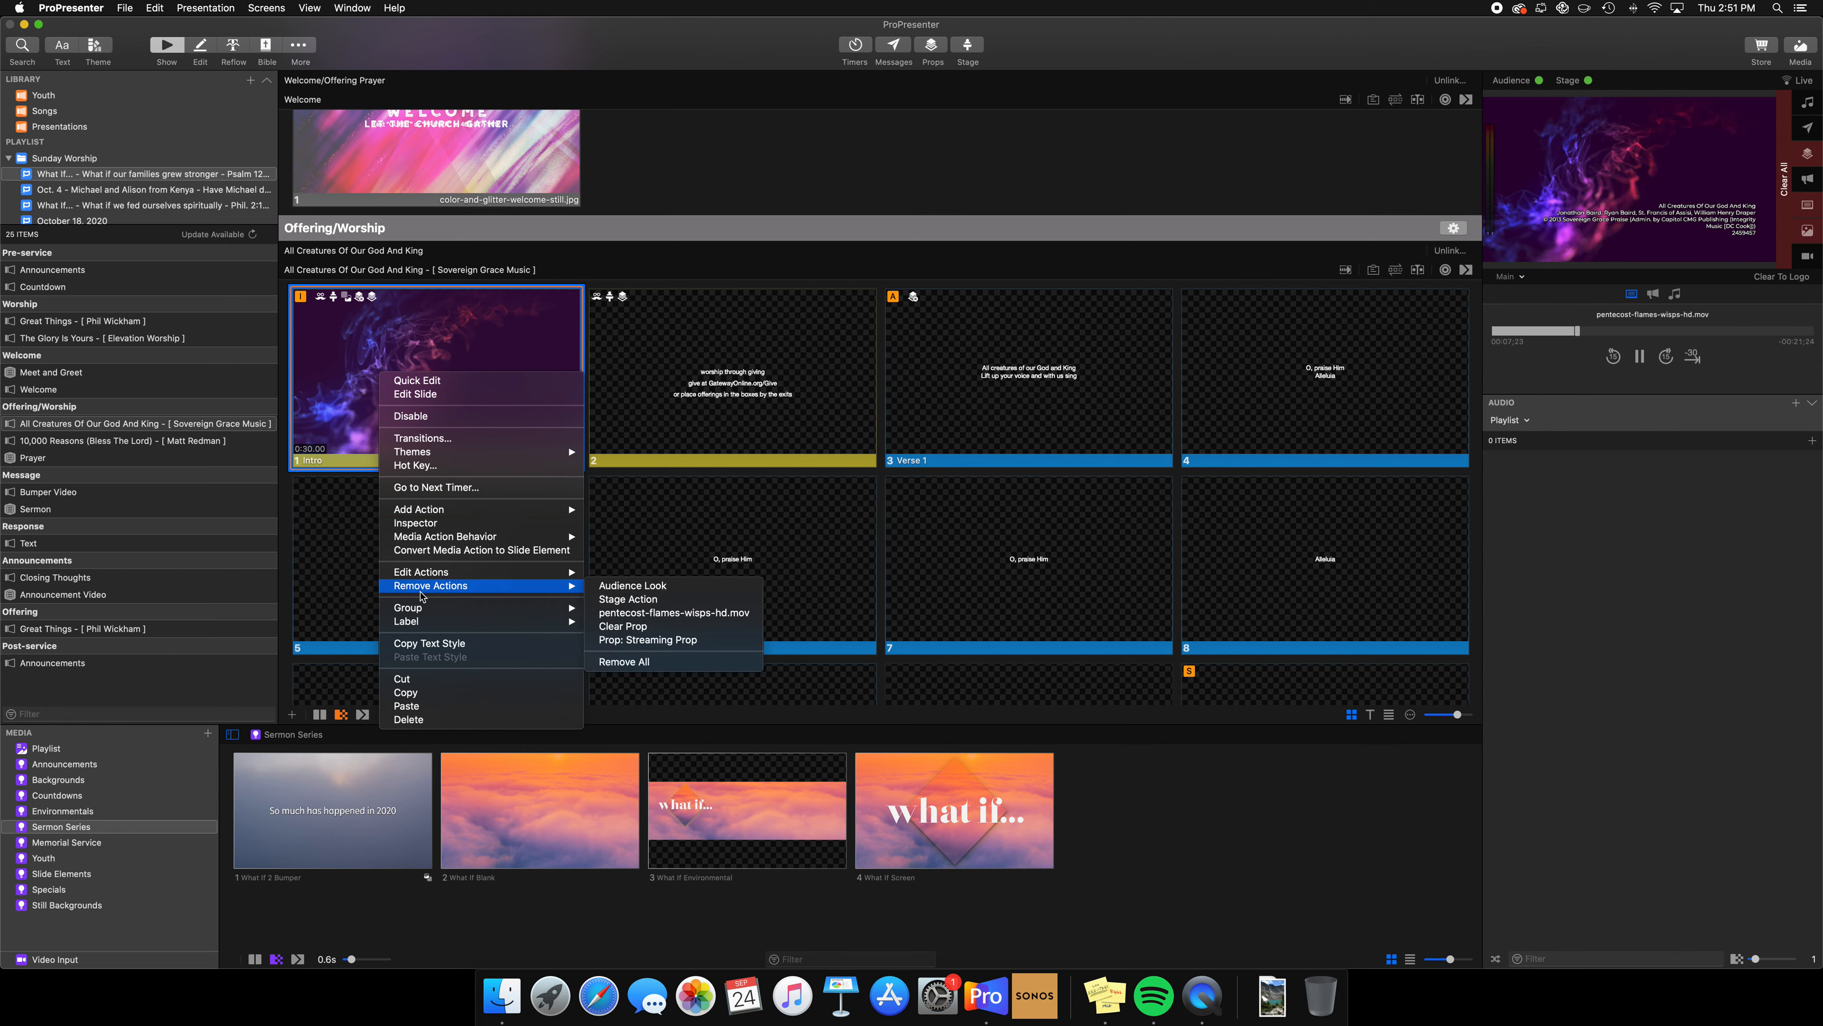
click(647, 593)
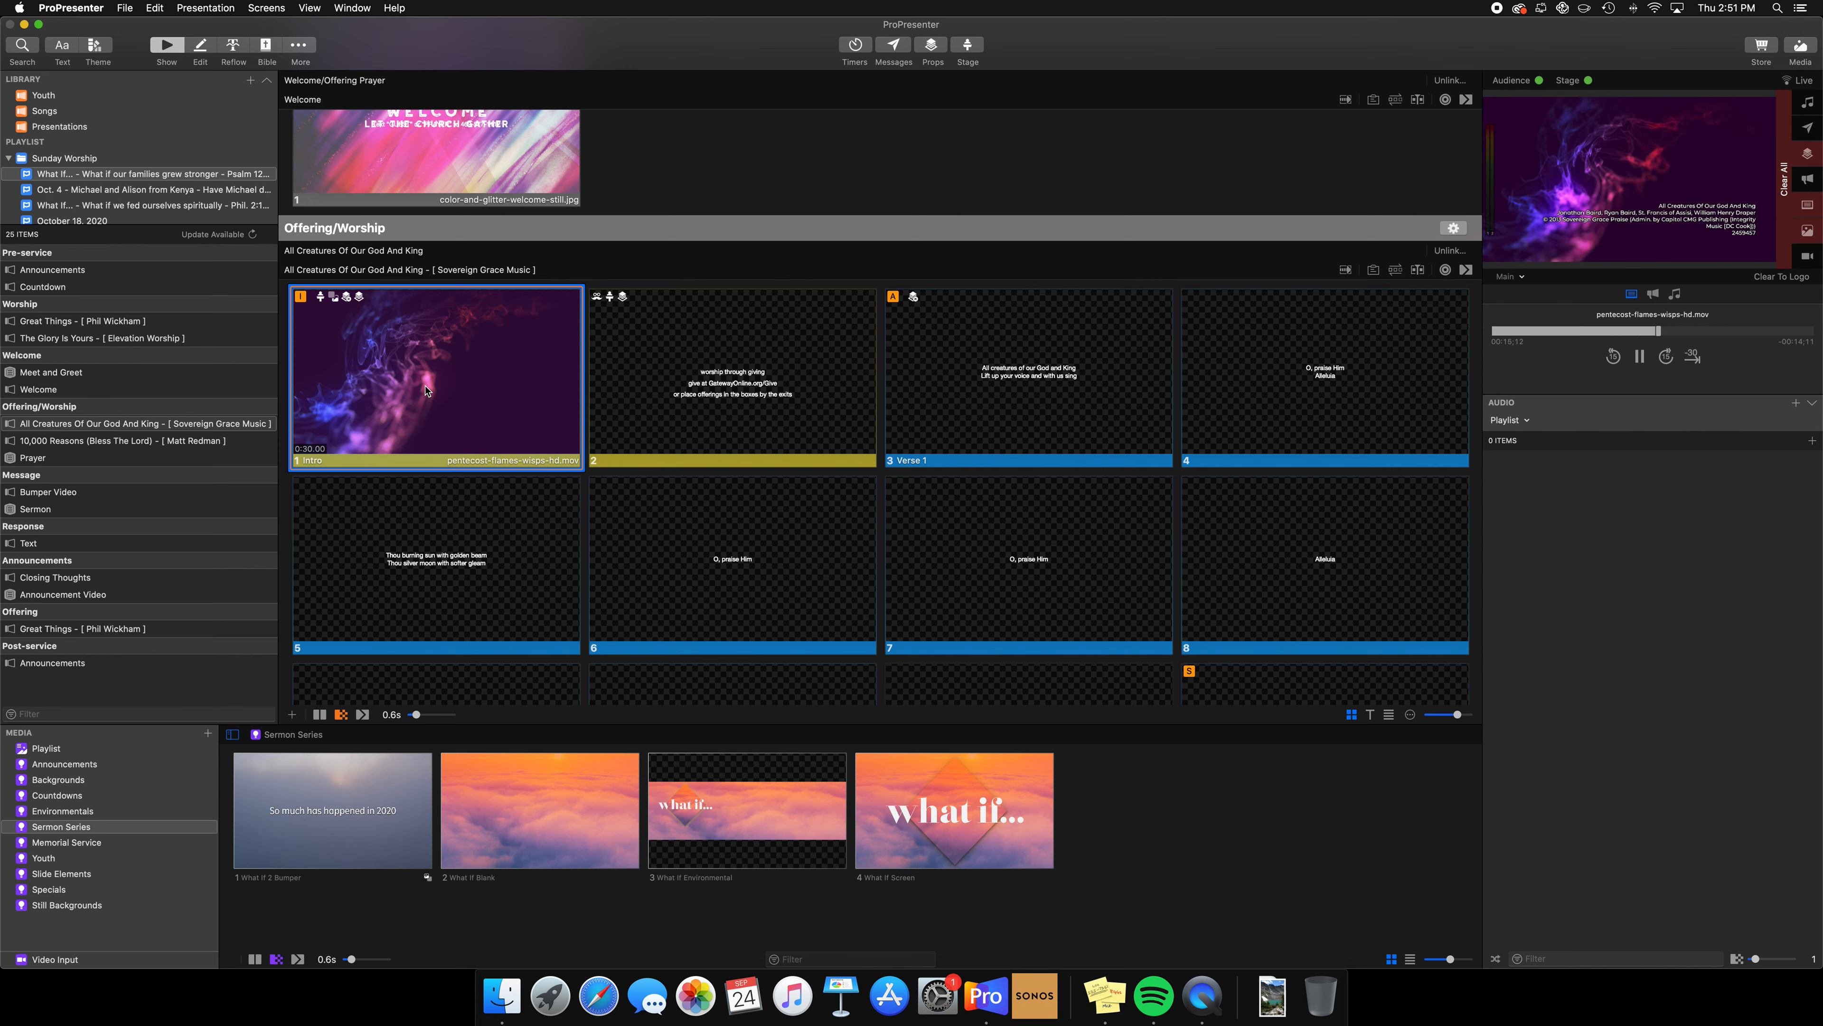
right_click(426, 389)
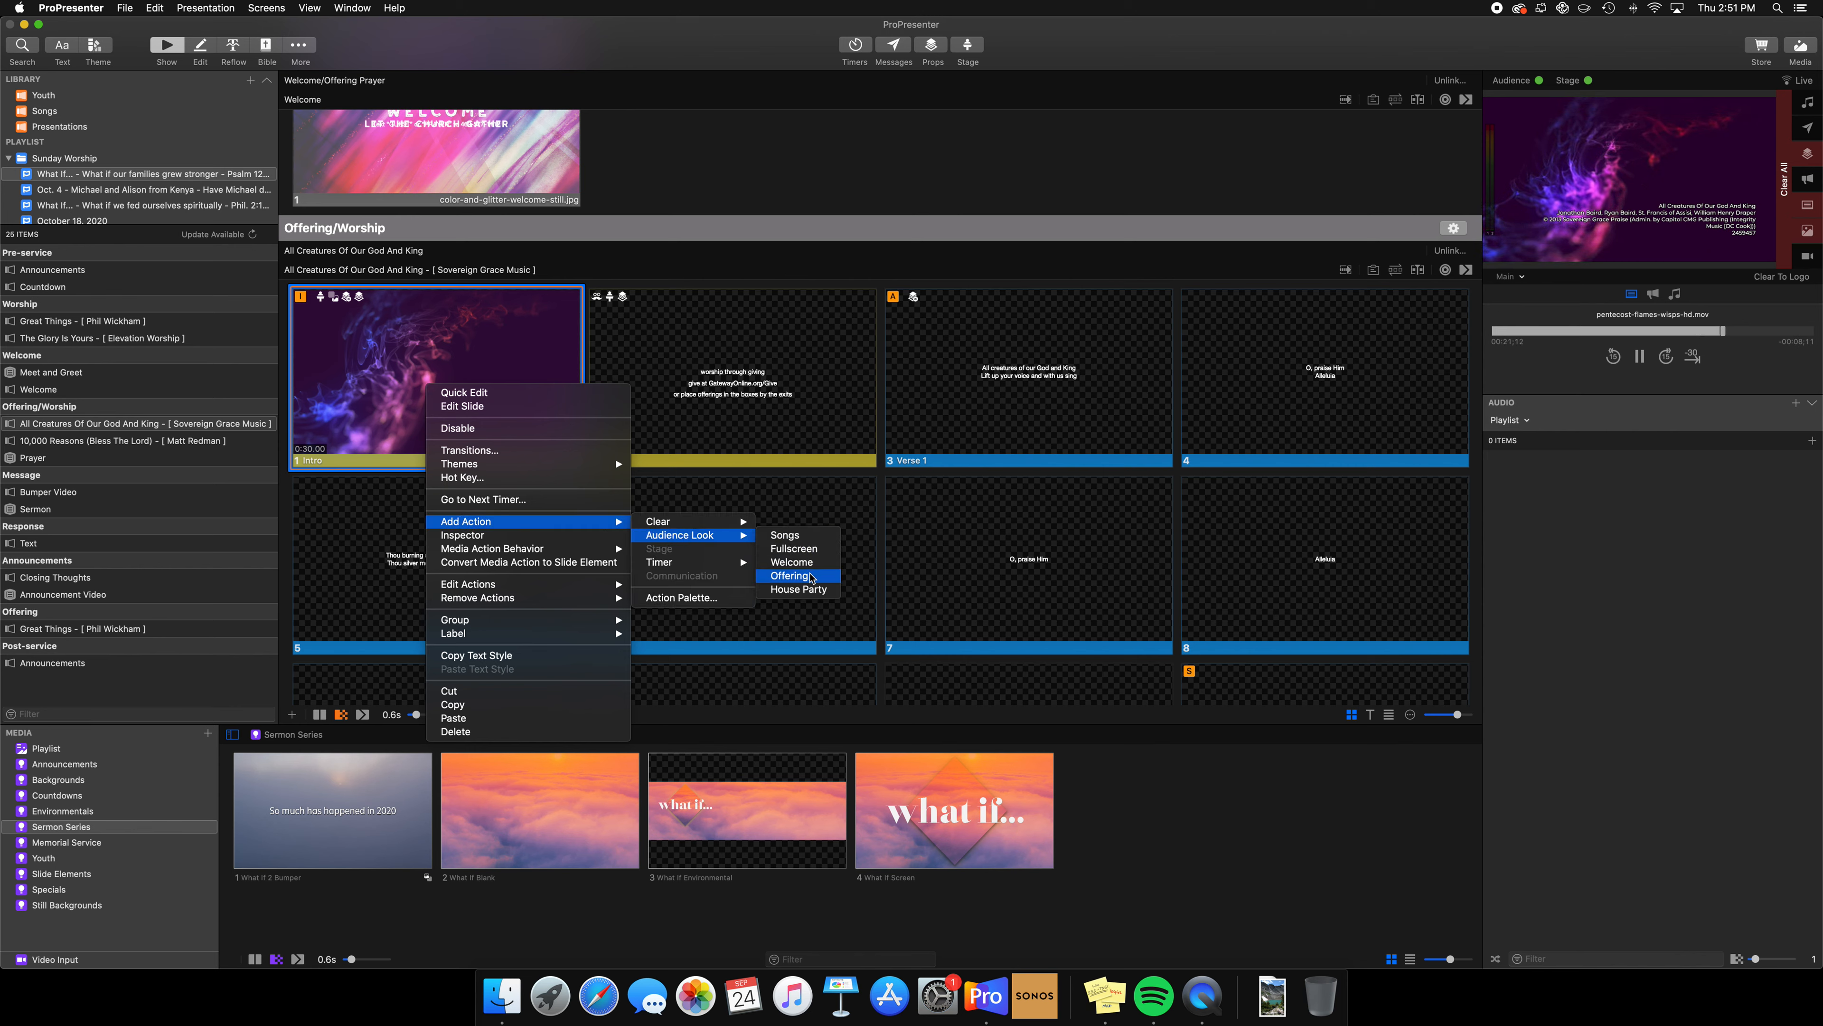
click(810, 578)
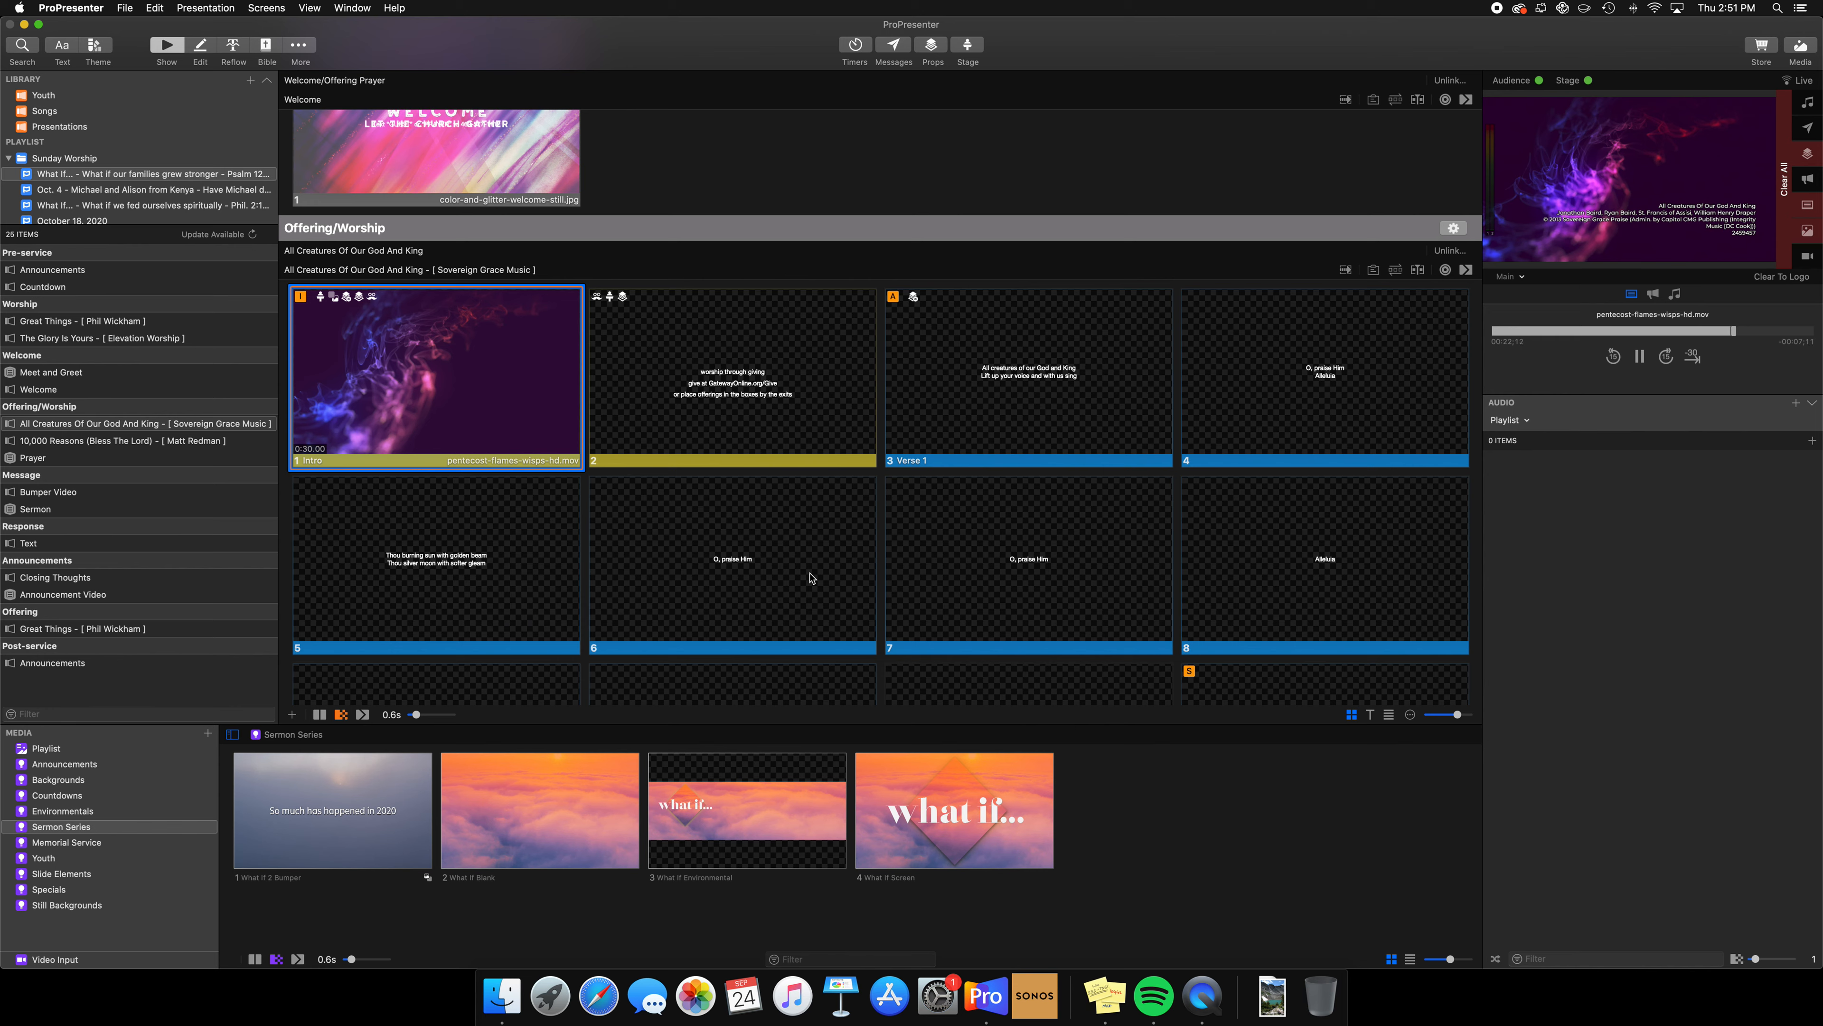
click(454, 409)
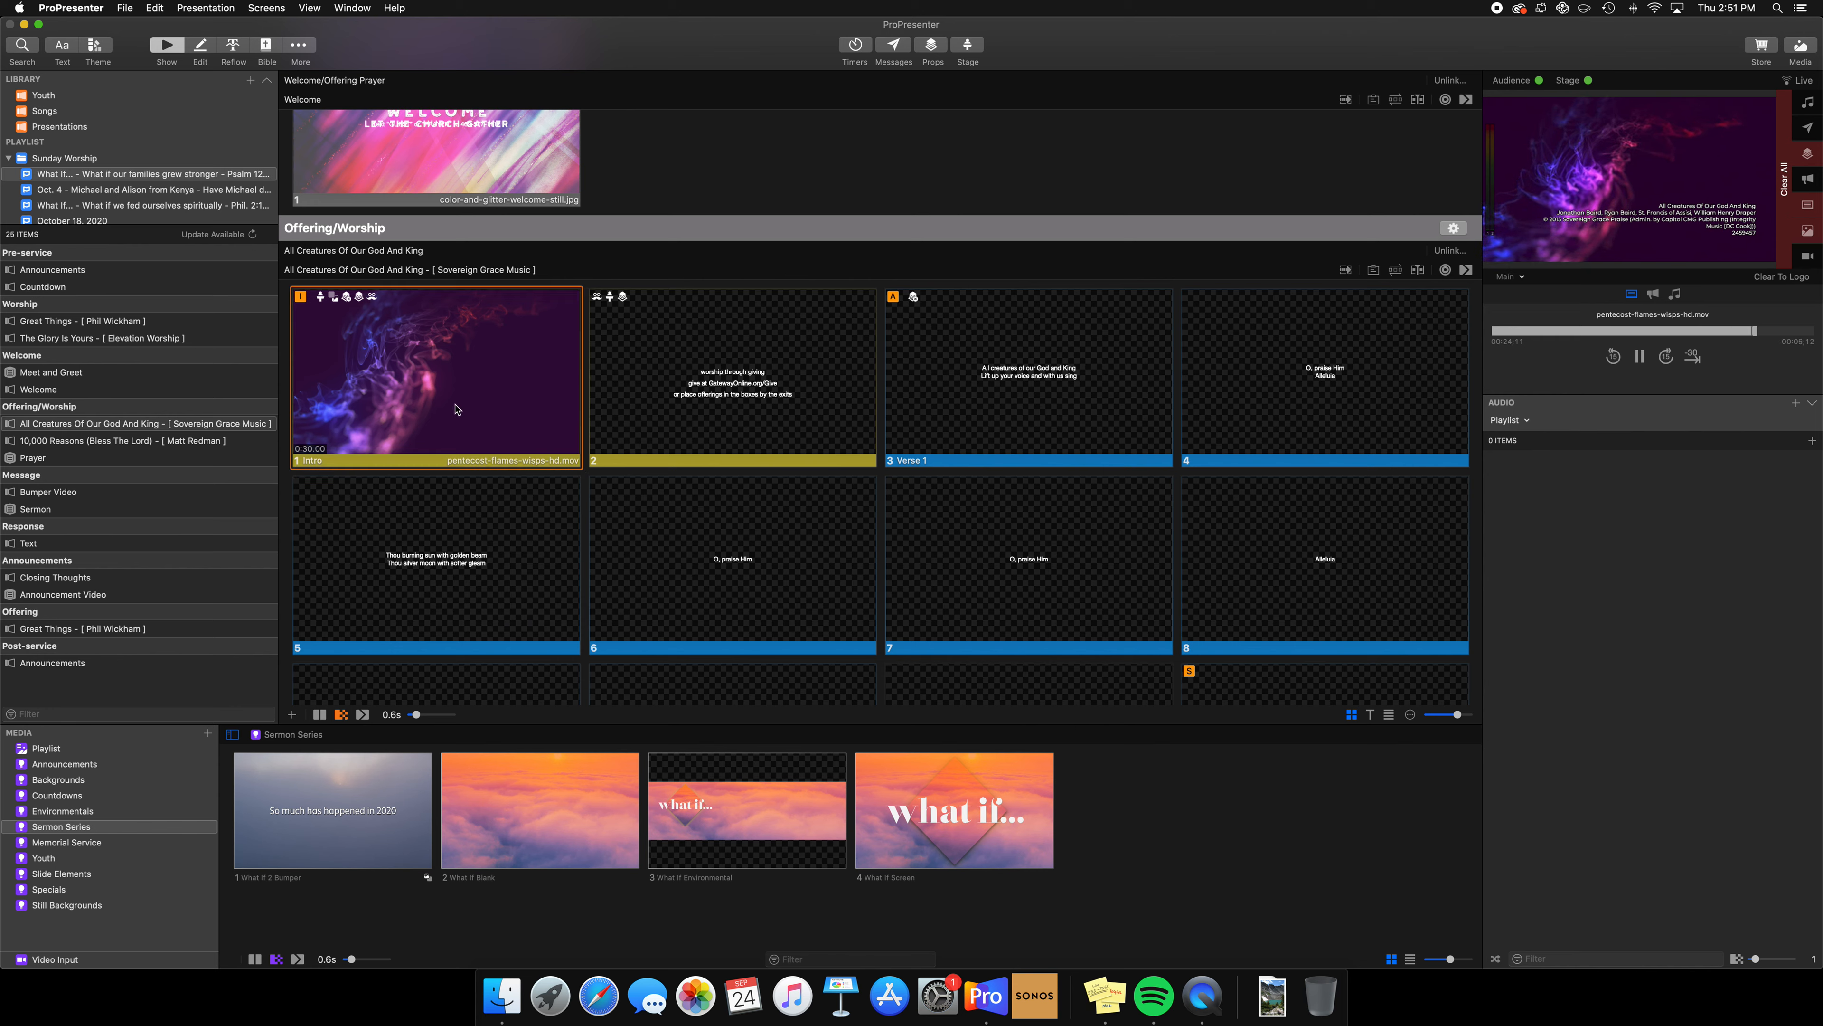
click(775, 413)
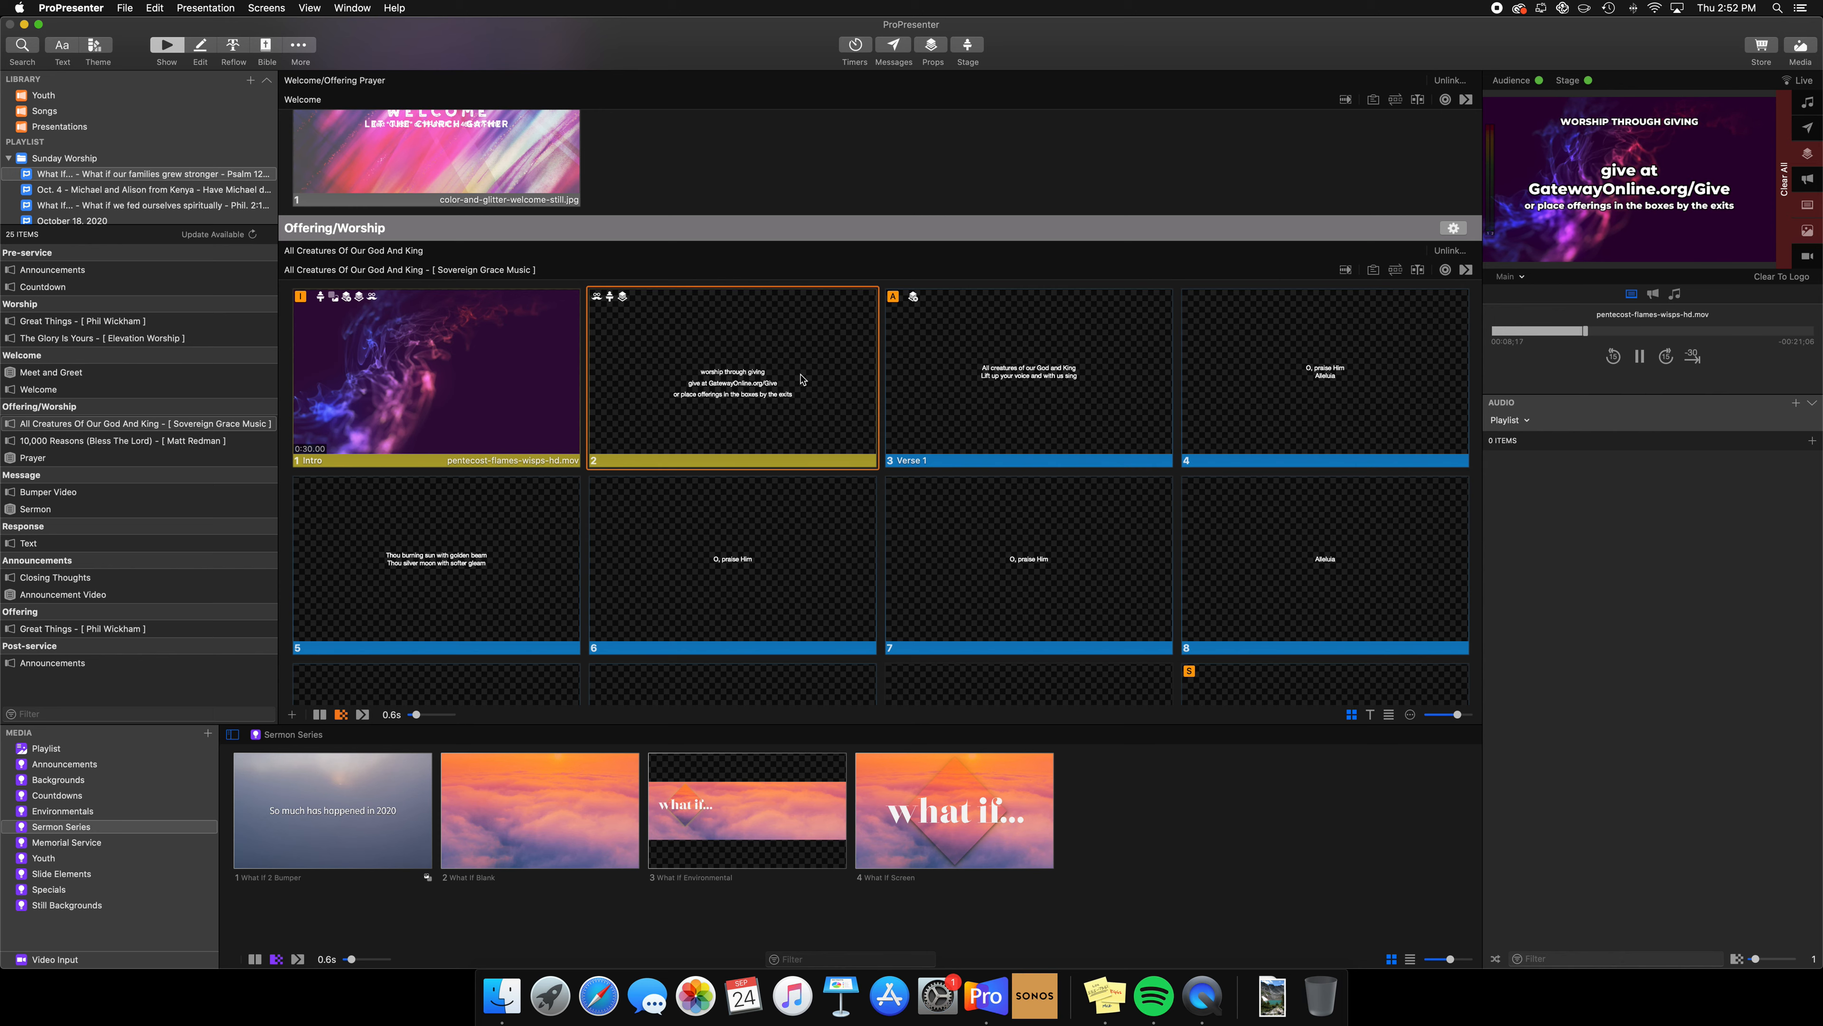
- Add the Songs audience look to the Blank slide before Verse 2 of All Creatures Of Our God And King
scroll(802, 379, down, 3)
scroll(802, 379, down, 4)
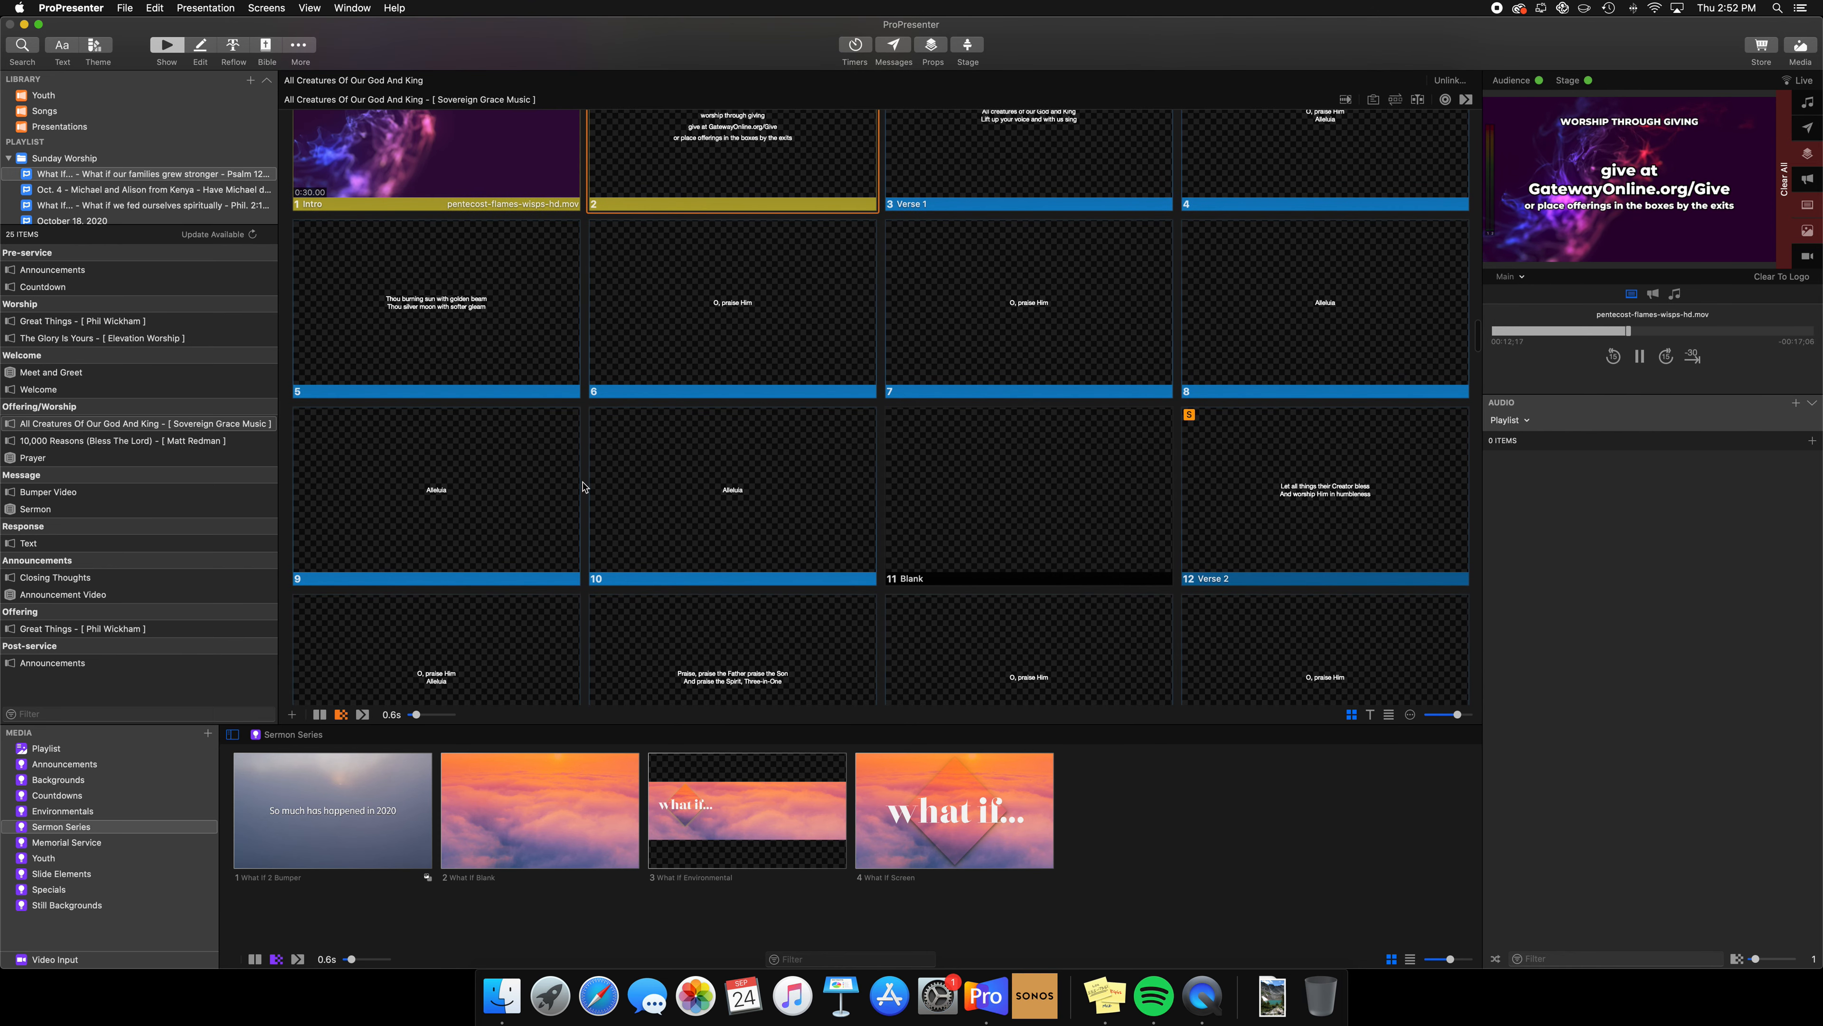
right_click(982, 516)
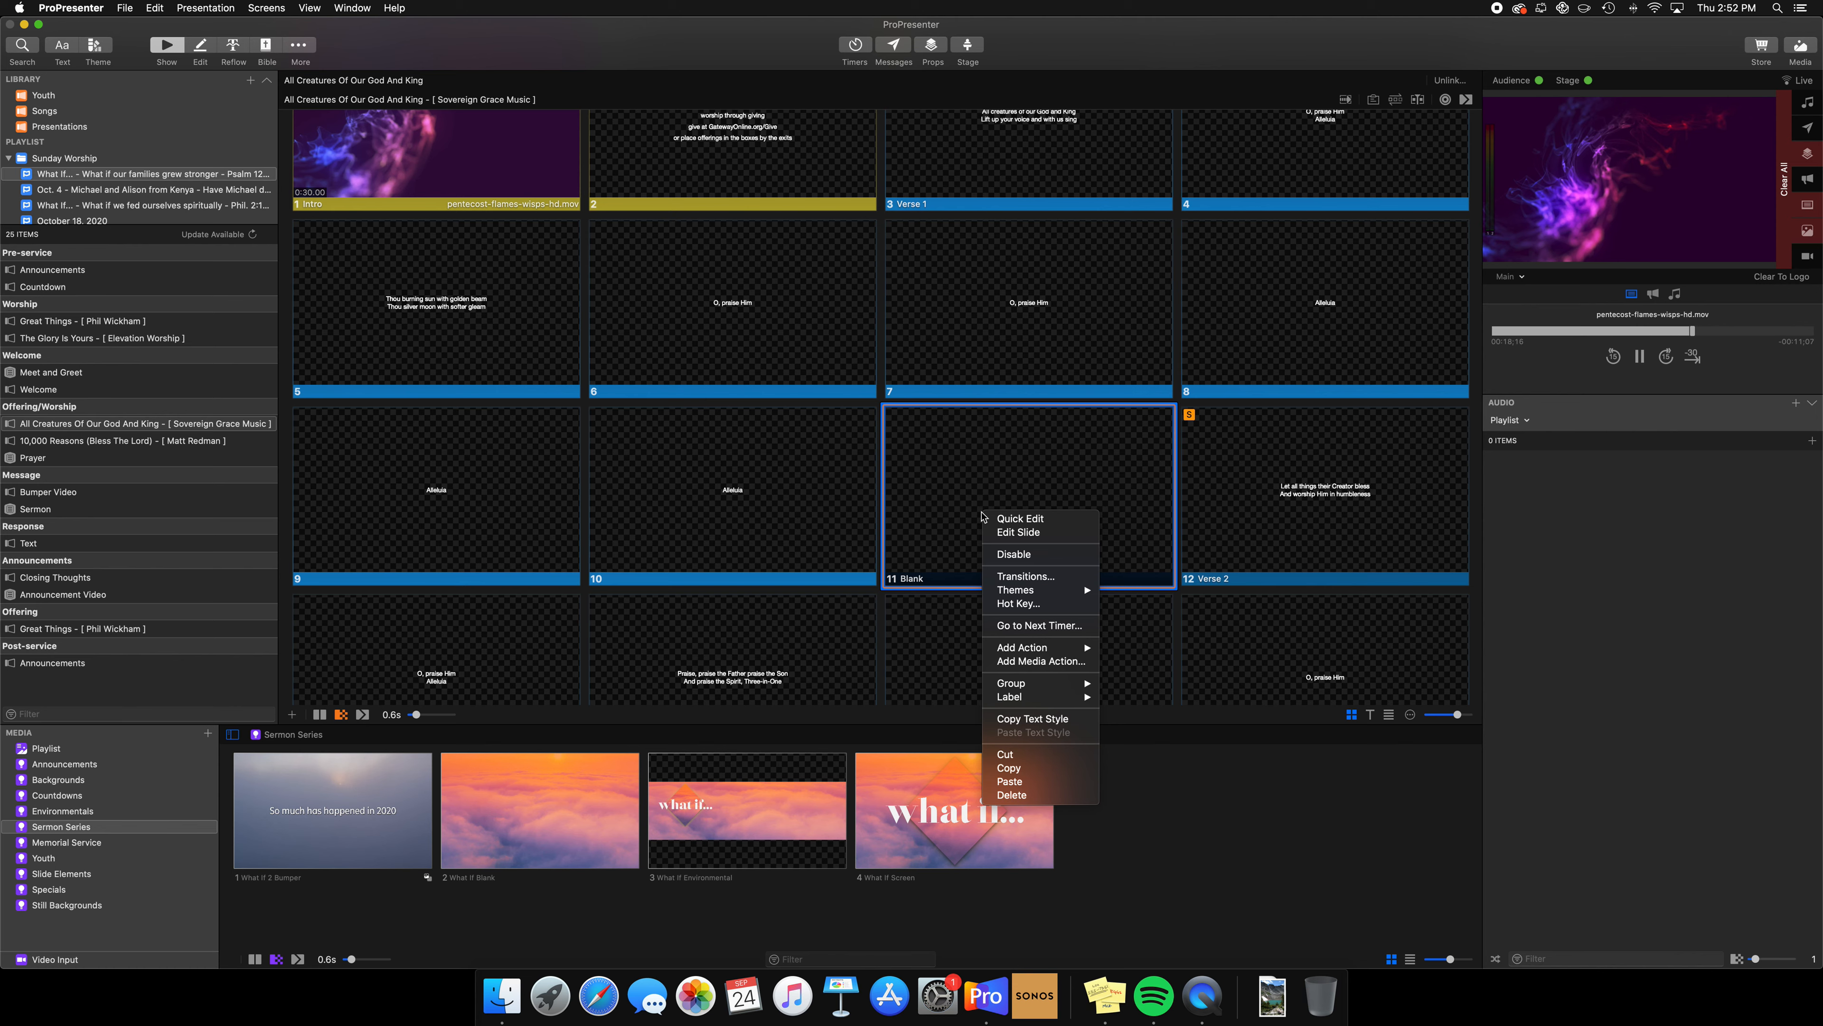
mouse_move(1043, 647)
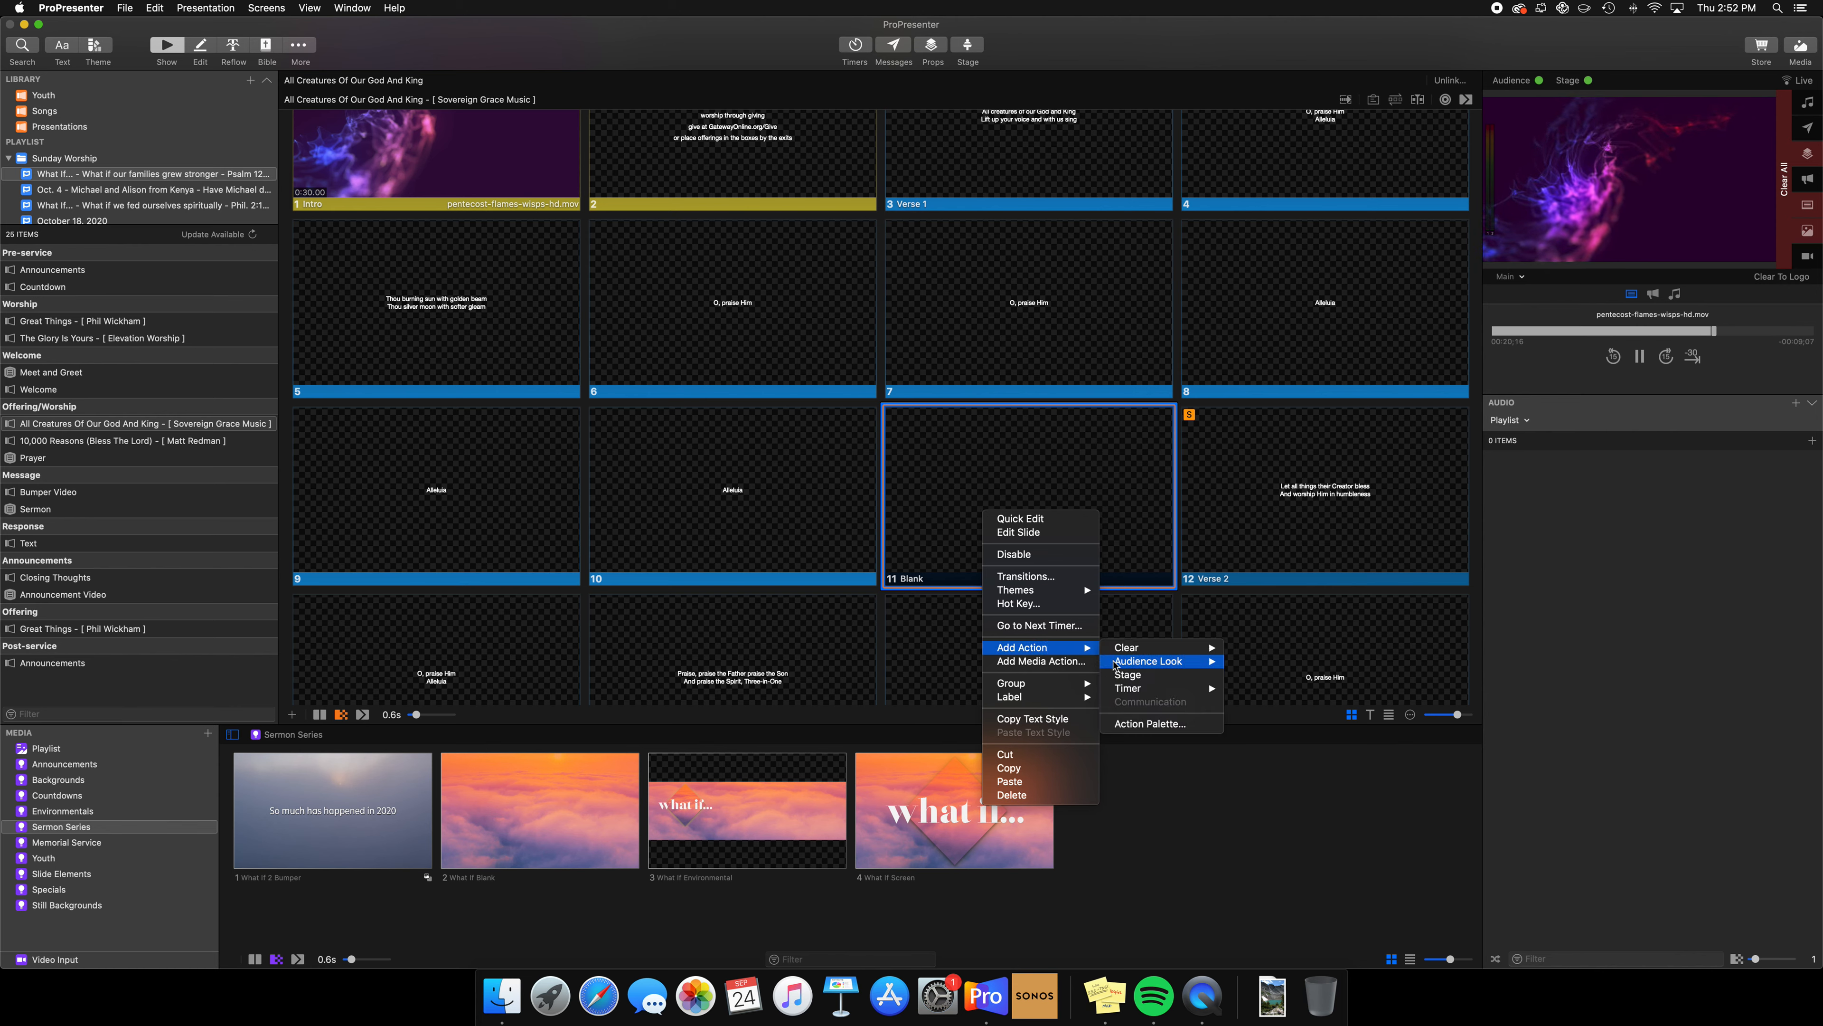
mouse_move(1171, 664)
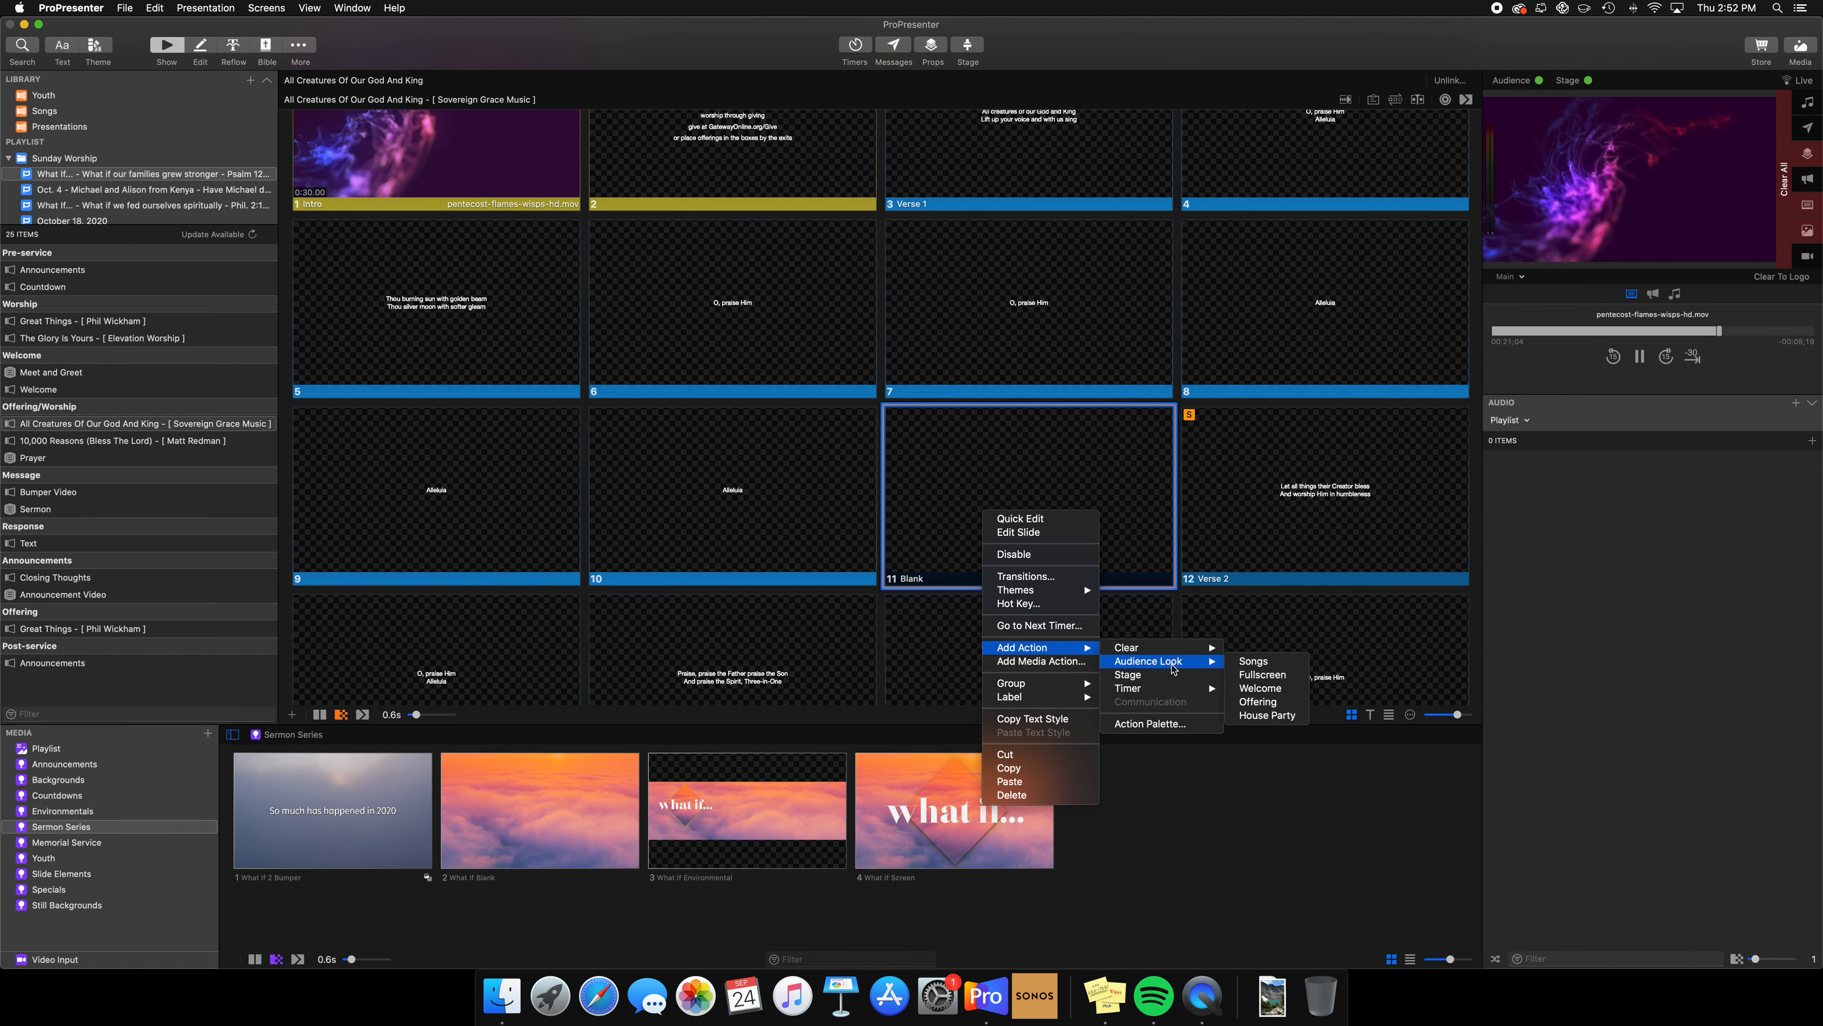
click(1252, 662)
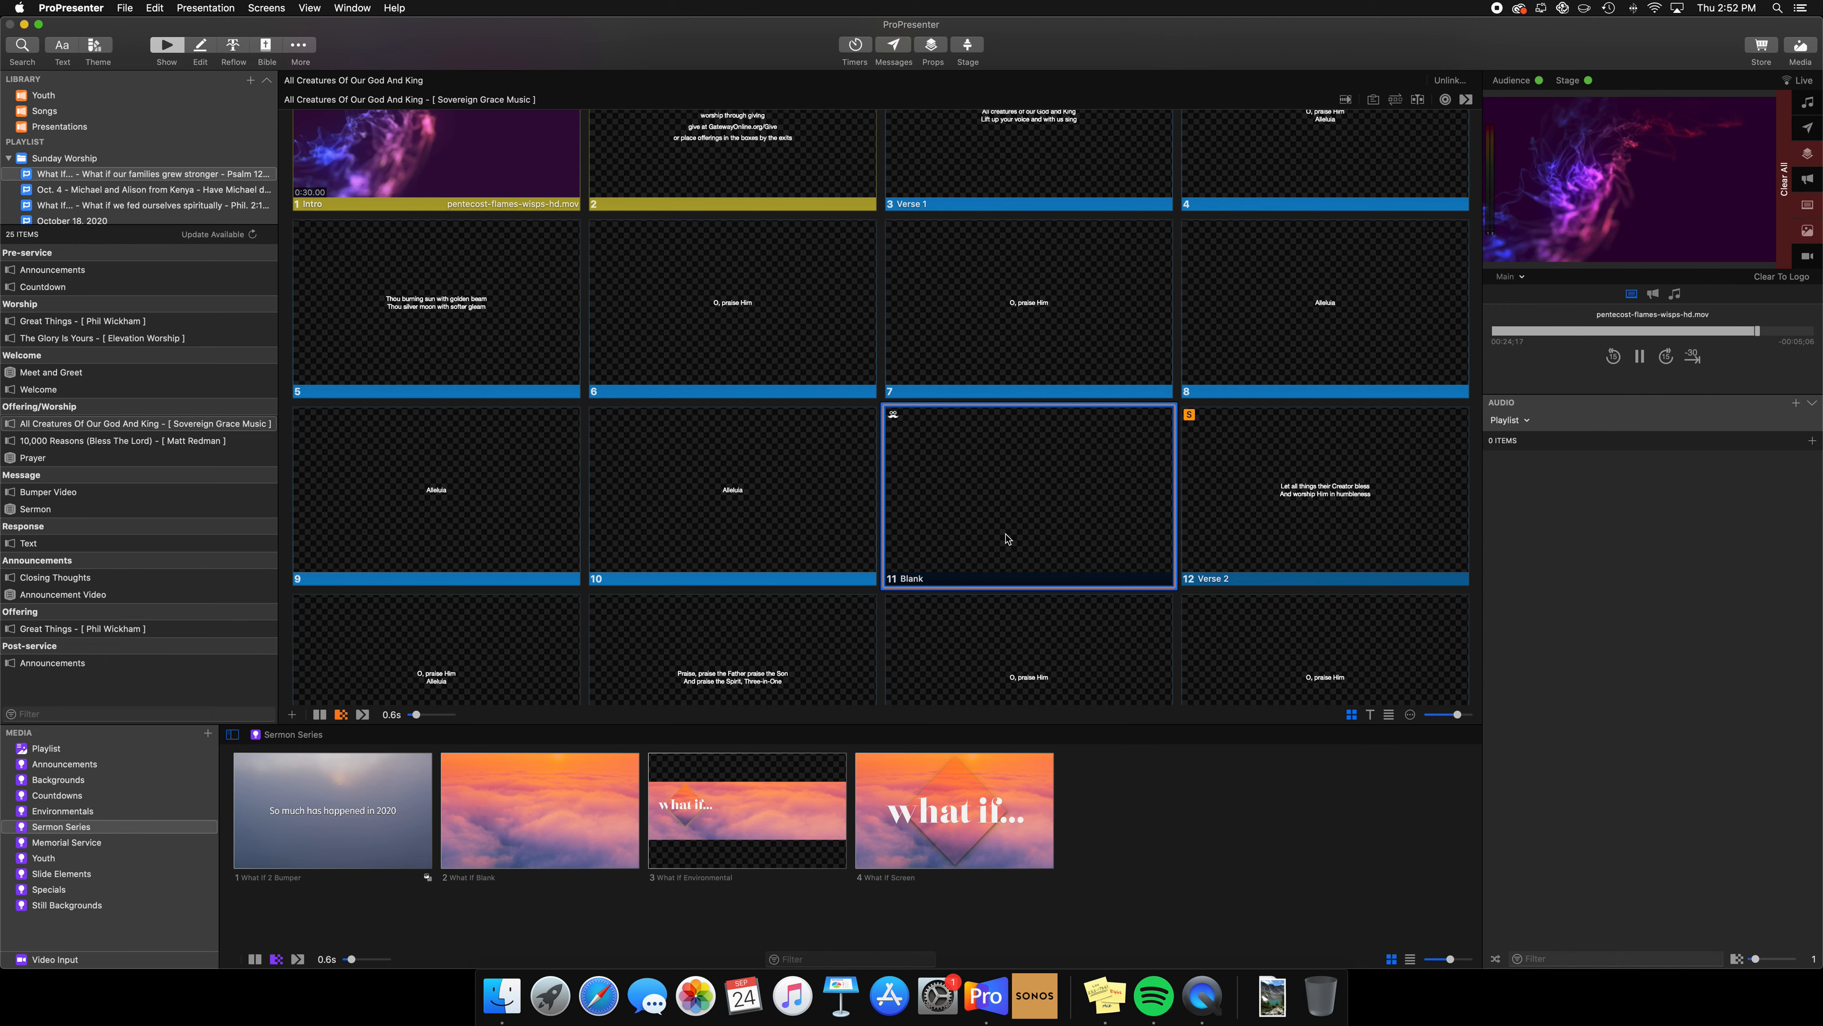
- Show the last Alleluia slide of Verse 1 and the following Blank slide live to test the look change
scroll(1002, 529, up, 2)
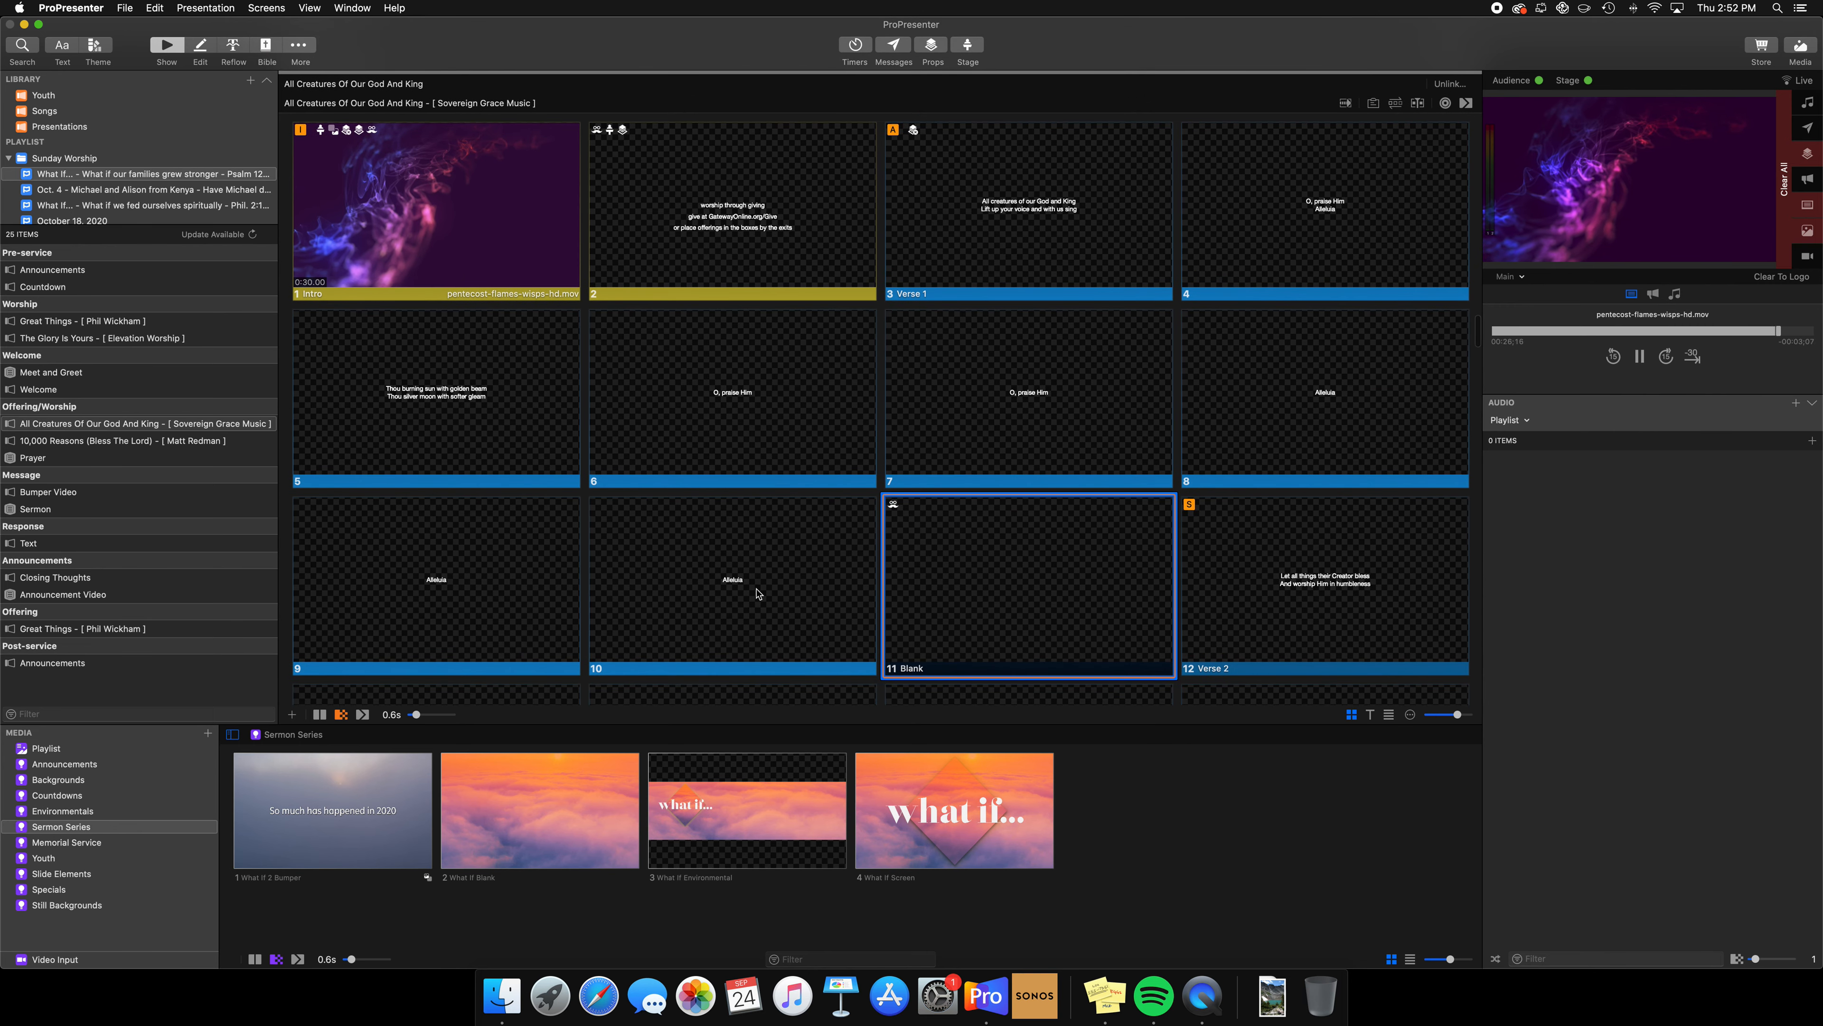
click(725, 592)
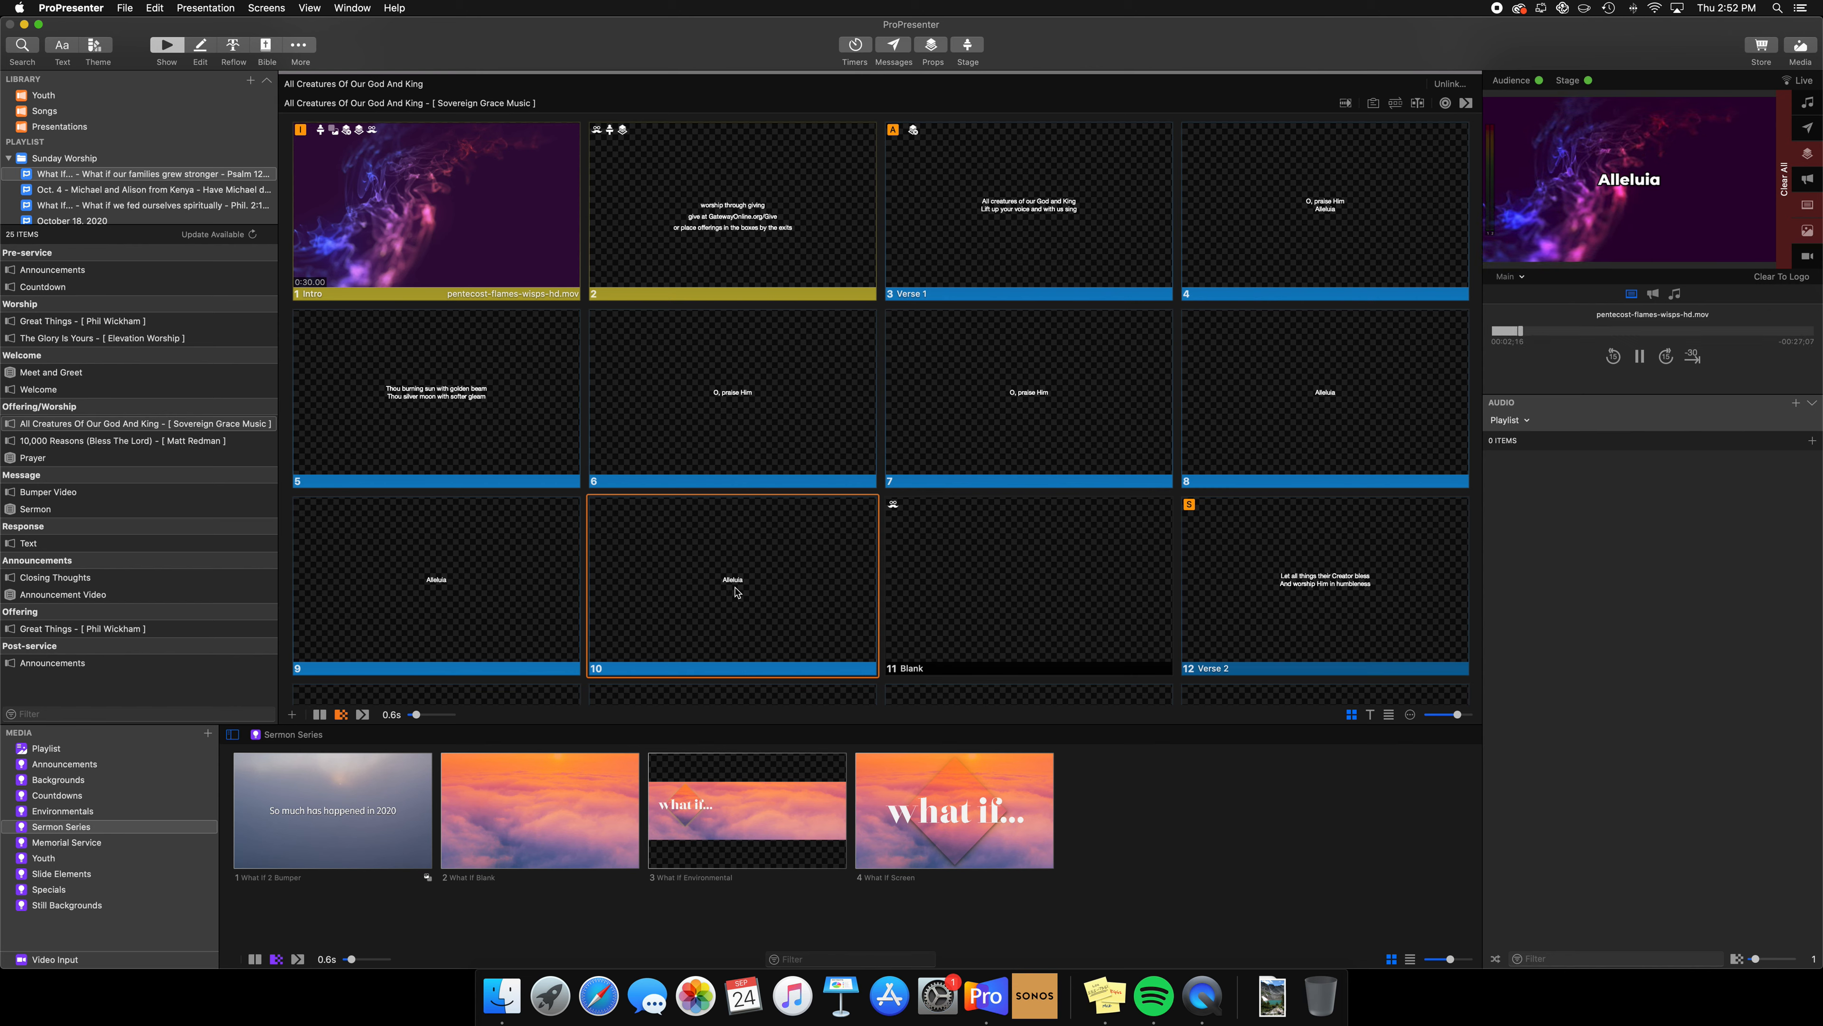
click(973, 603)
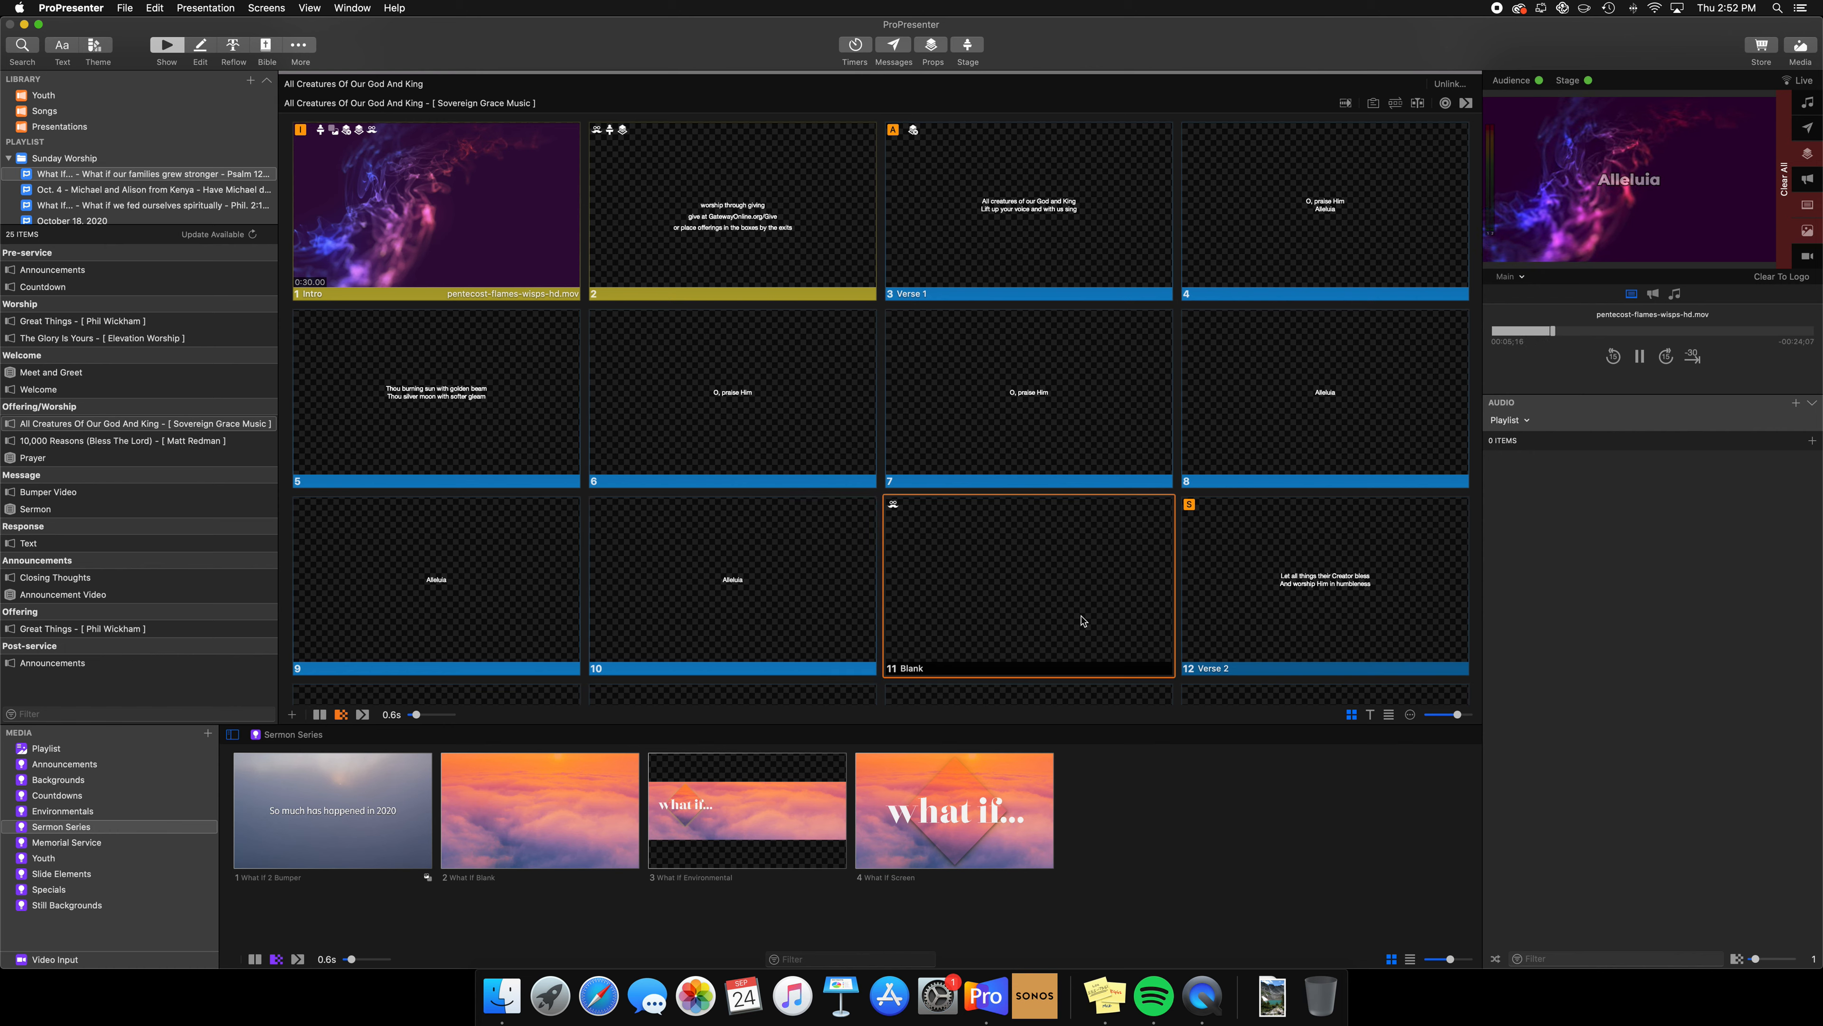
- Show the first Verse 2 slide of All Creatures Of Our God And King live
click(1282, 622)
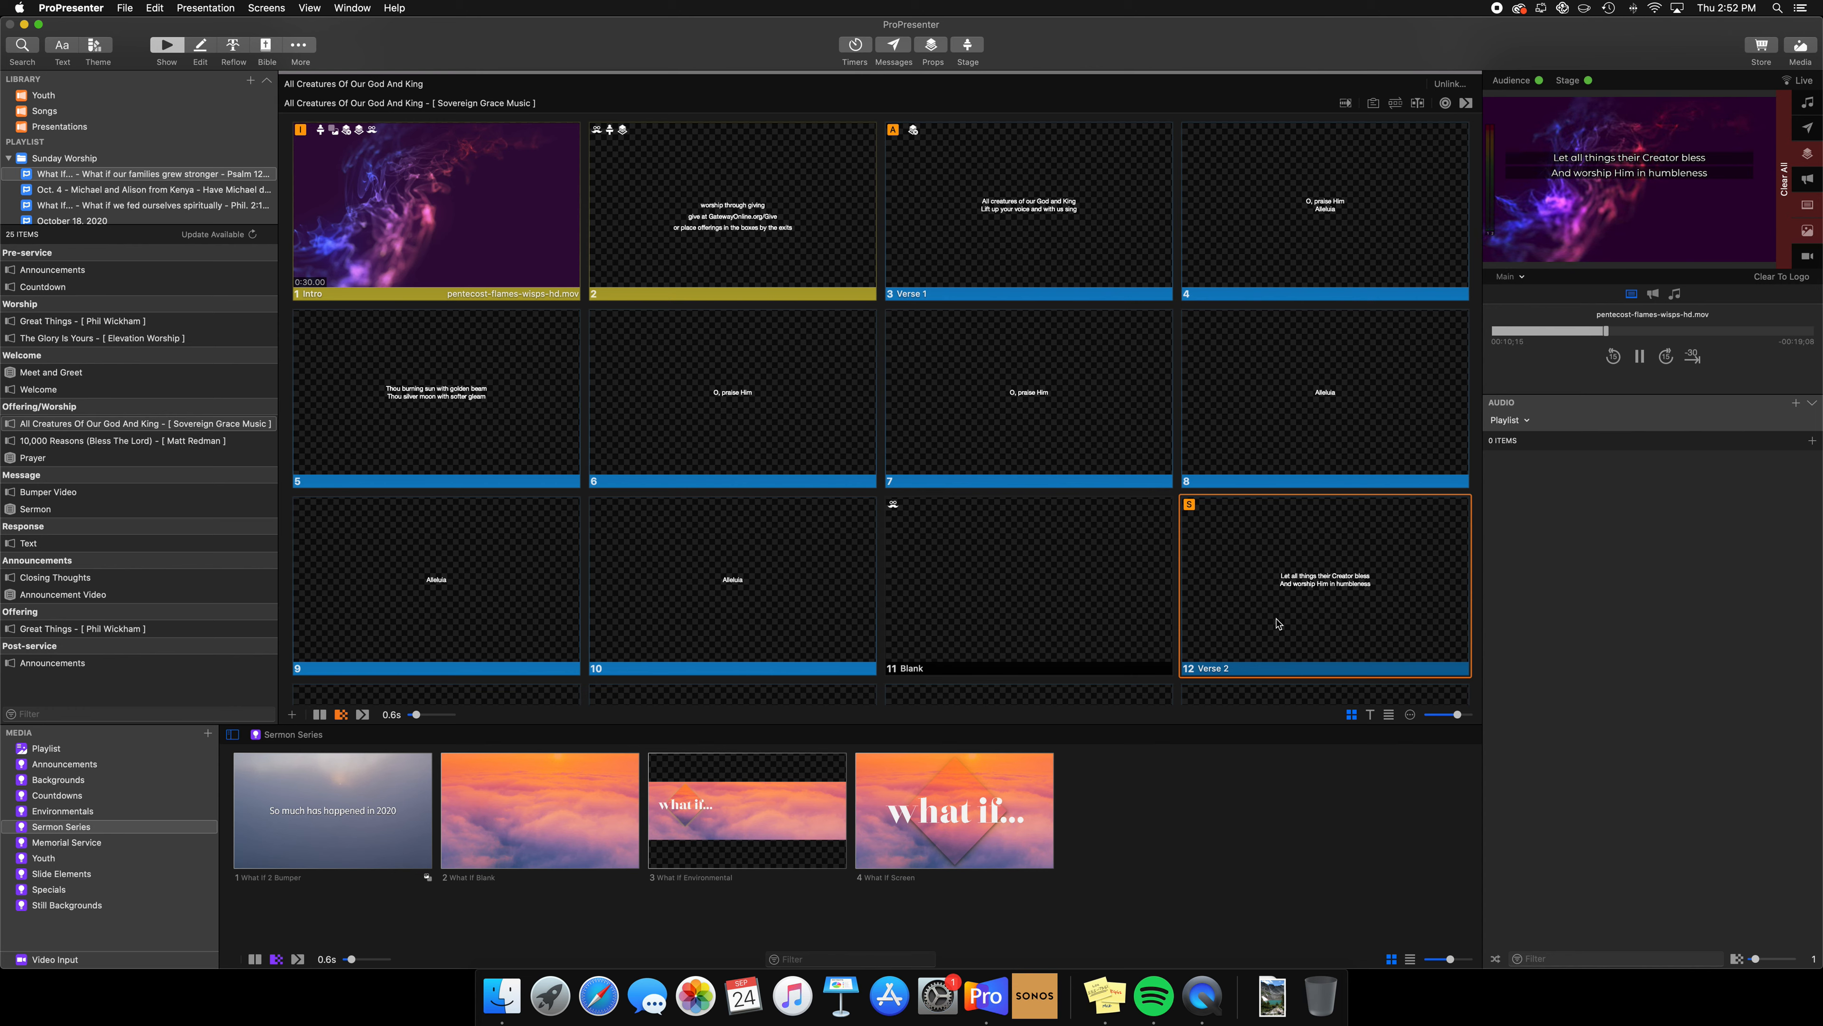
- Replace the Intro slide's Stage action with one that sets the Stage Screen to the Current/Next Stacked - Music layout
right_click(416, 220)
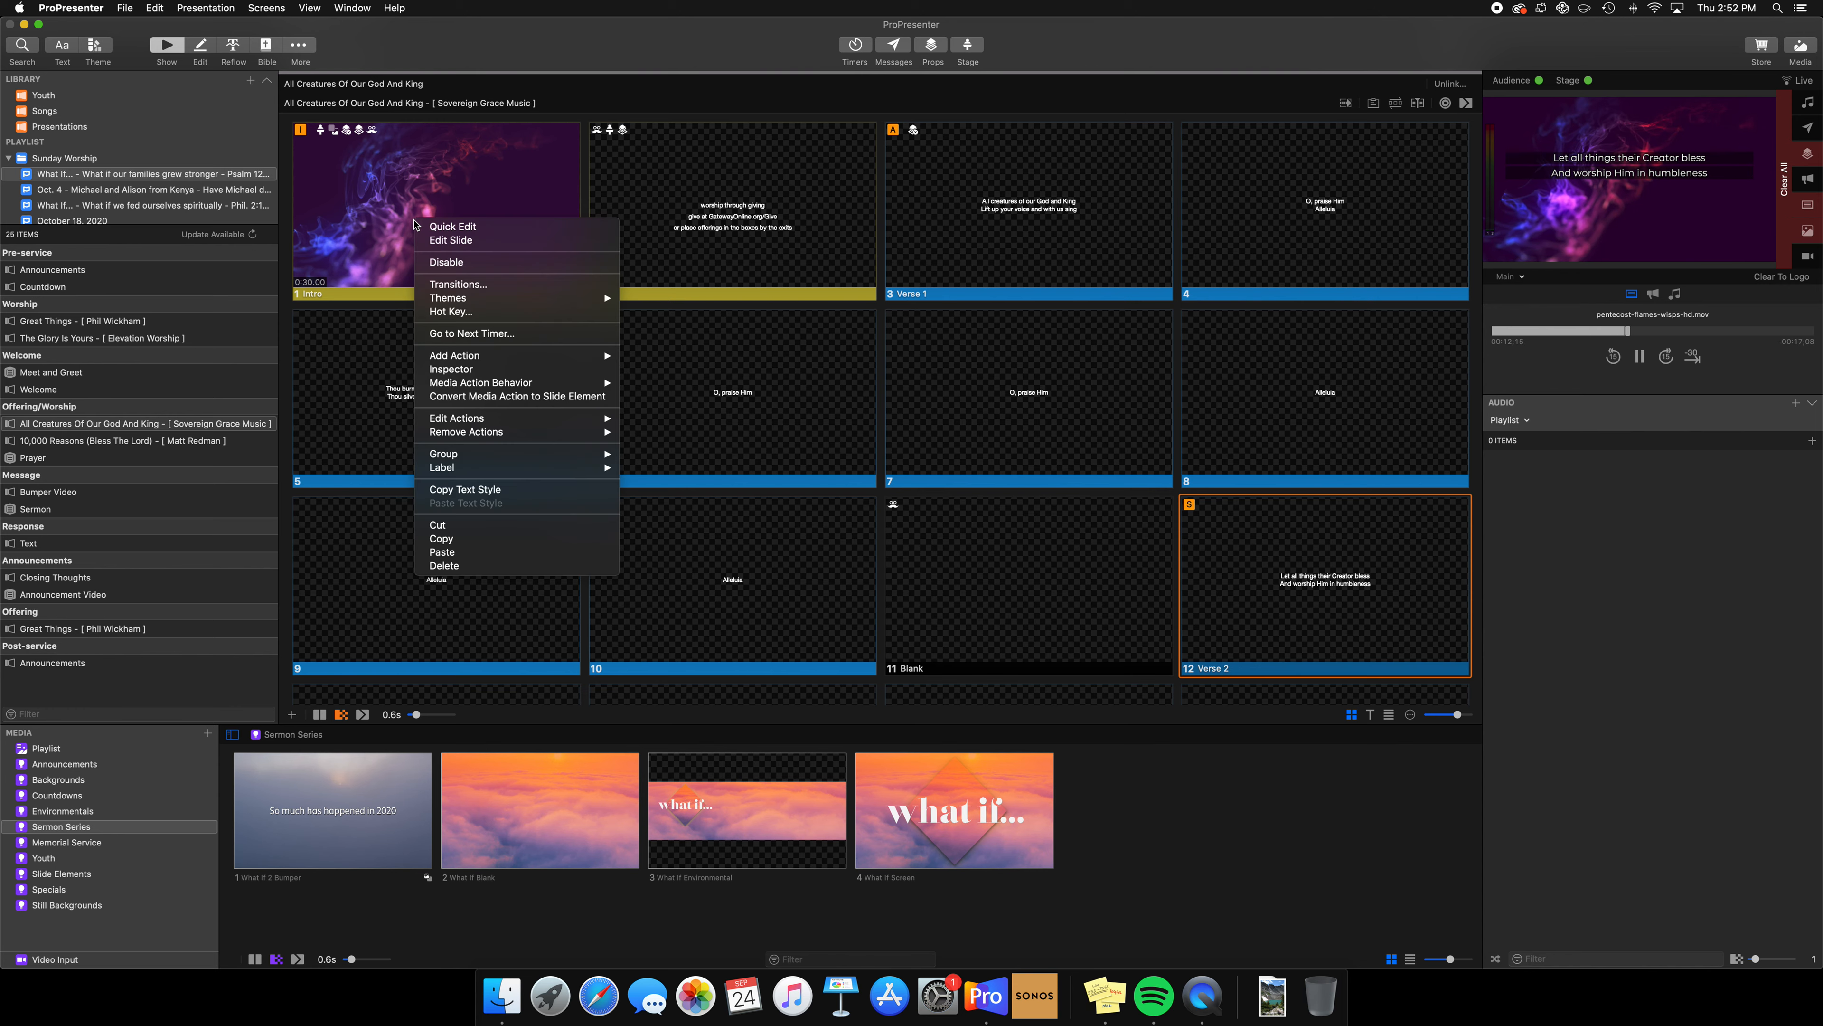
mouse_move(580, 364)
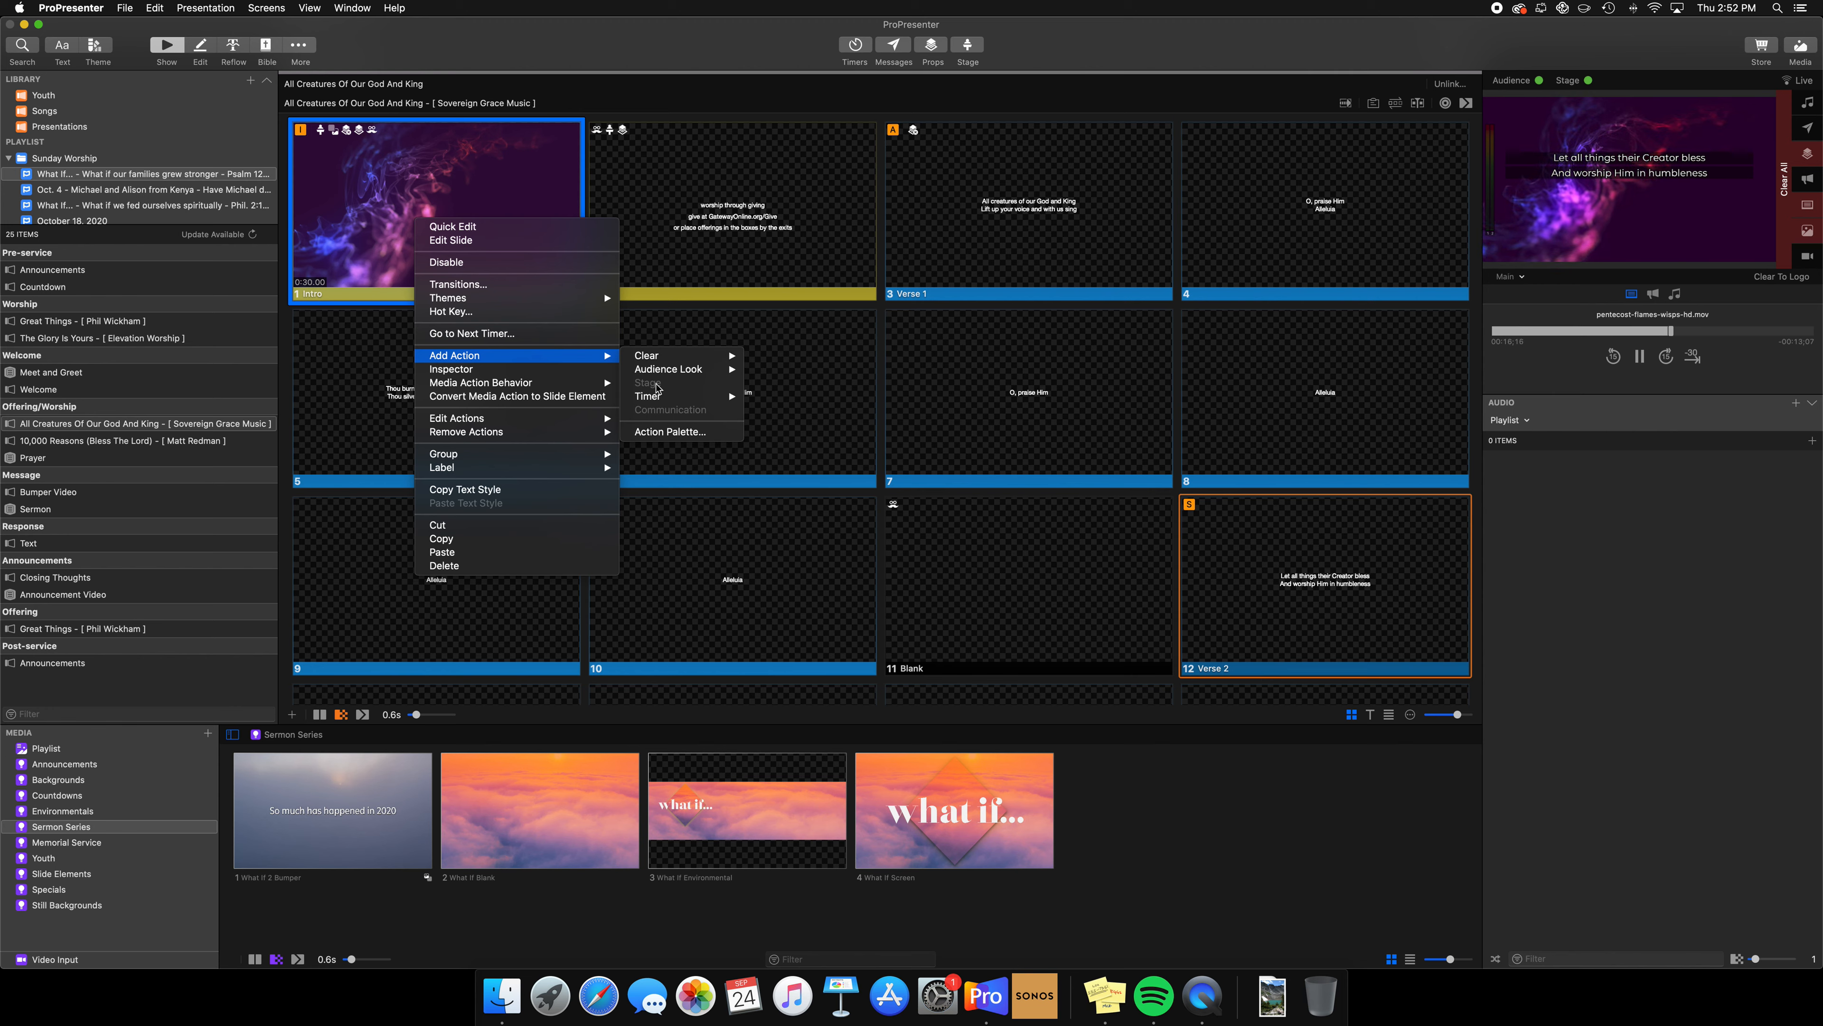
mouse_move(534, 436)
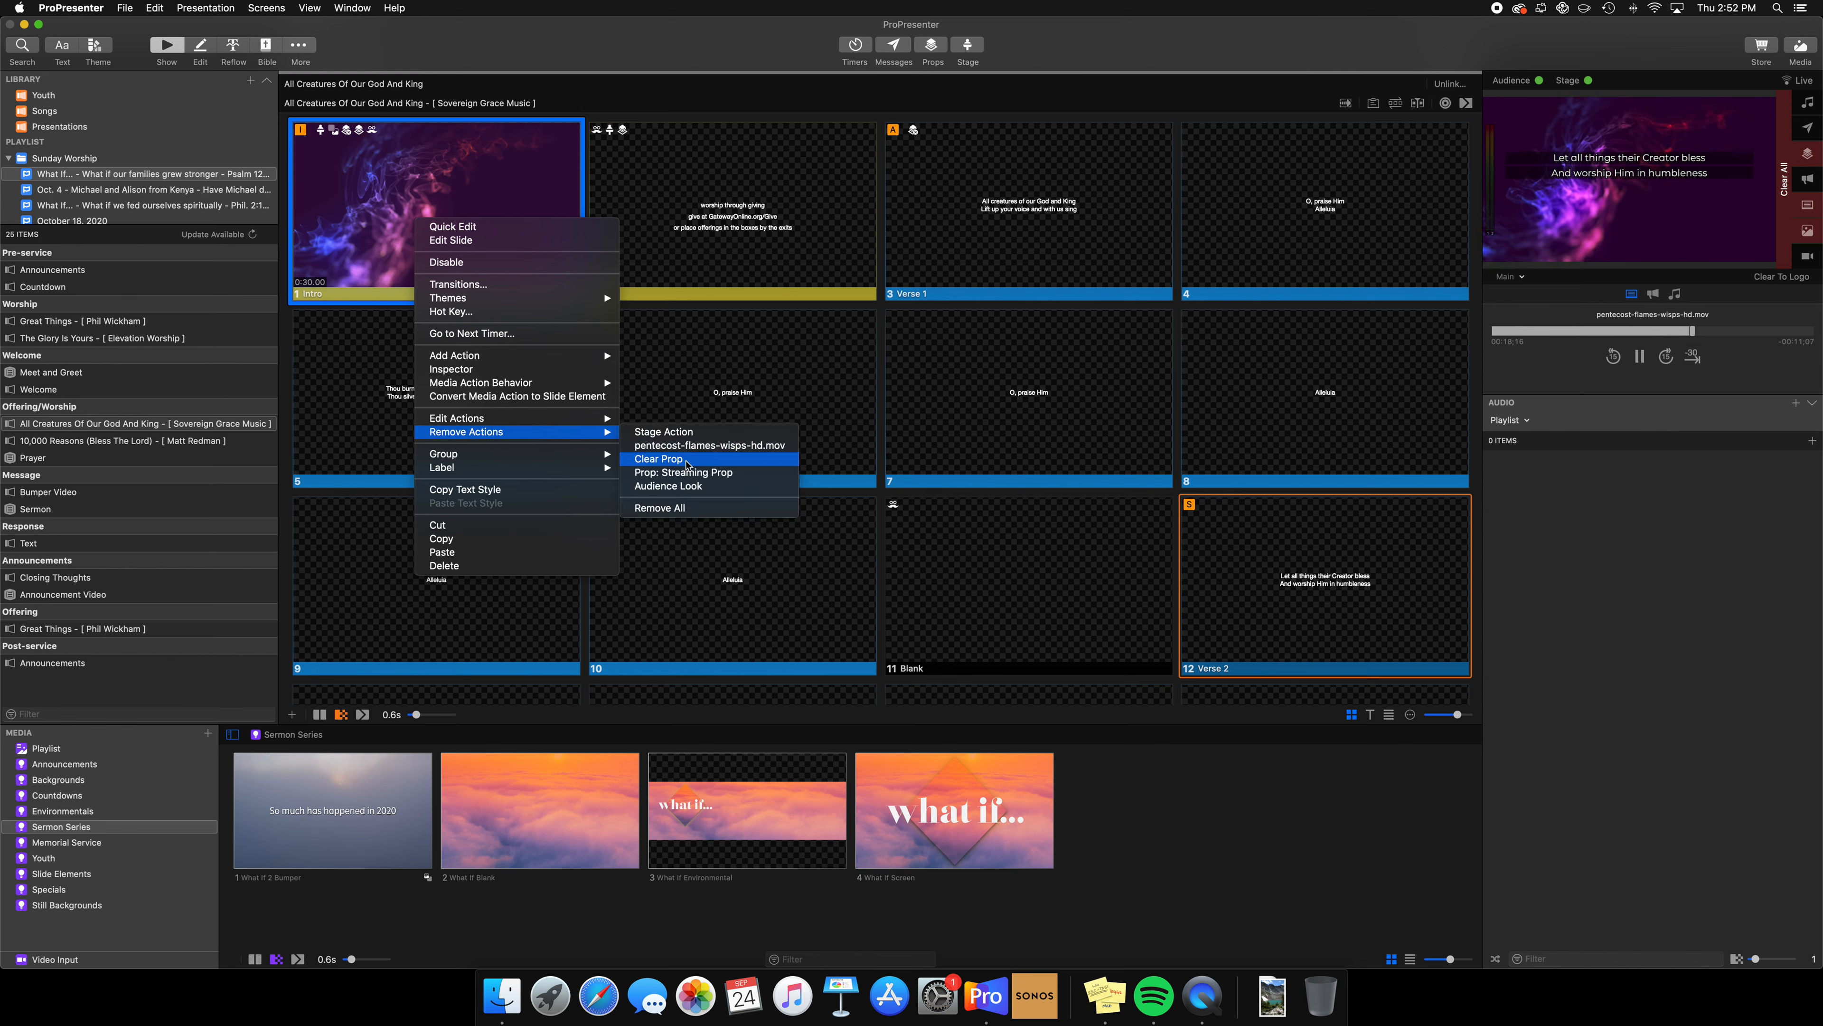
click(679, 433)
right_click(434, 209)
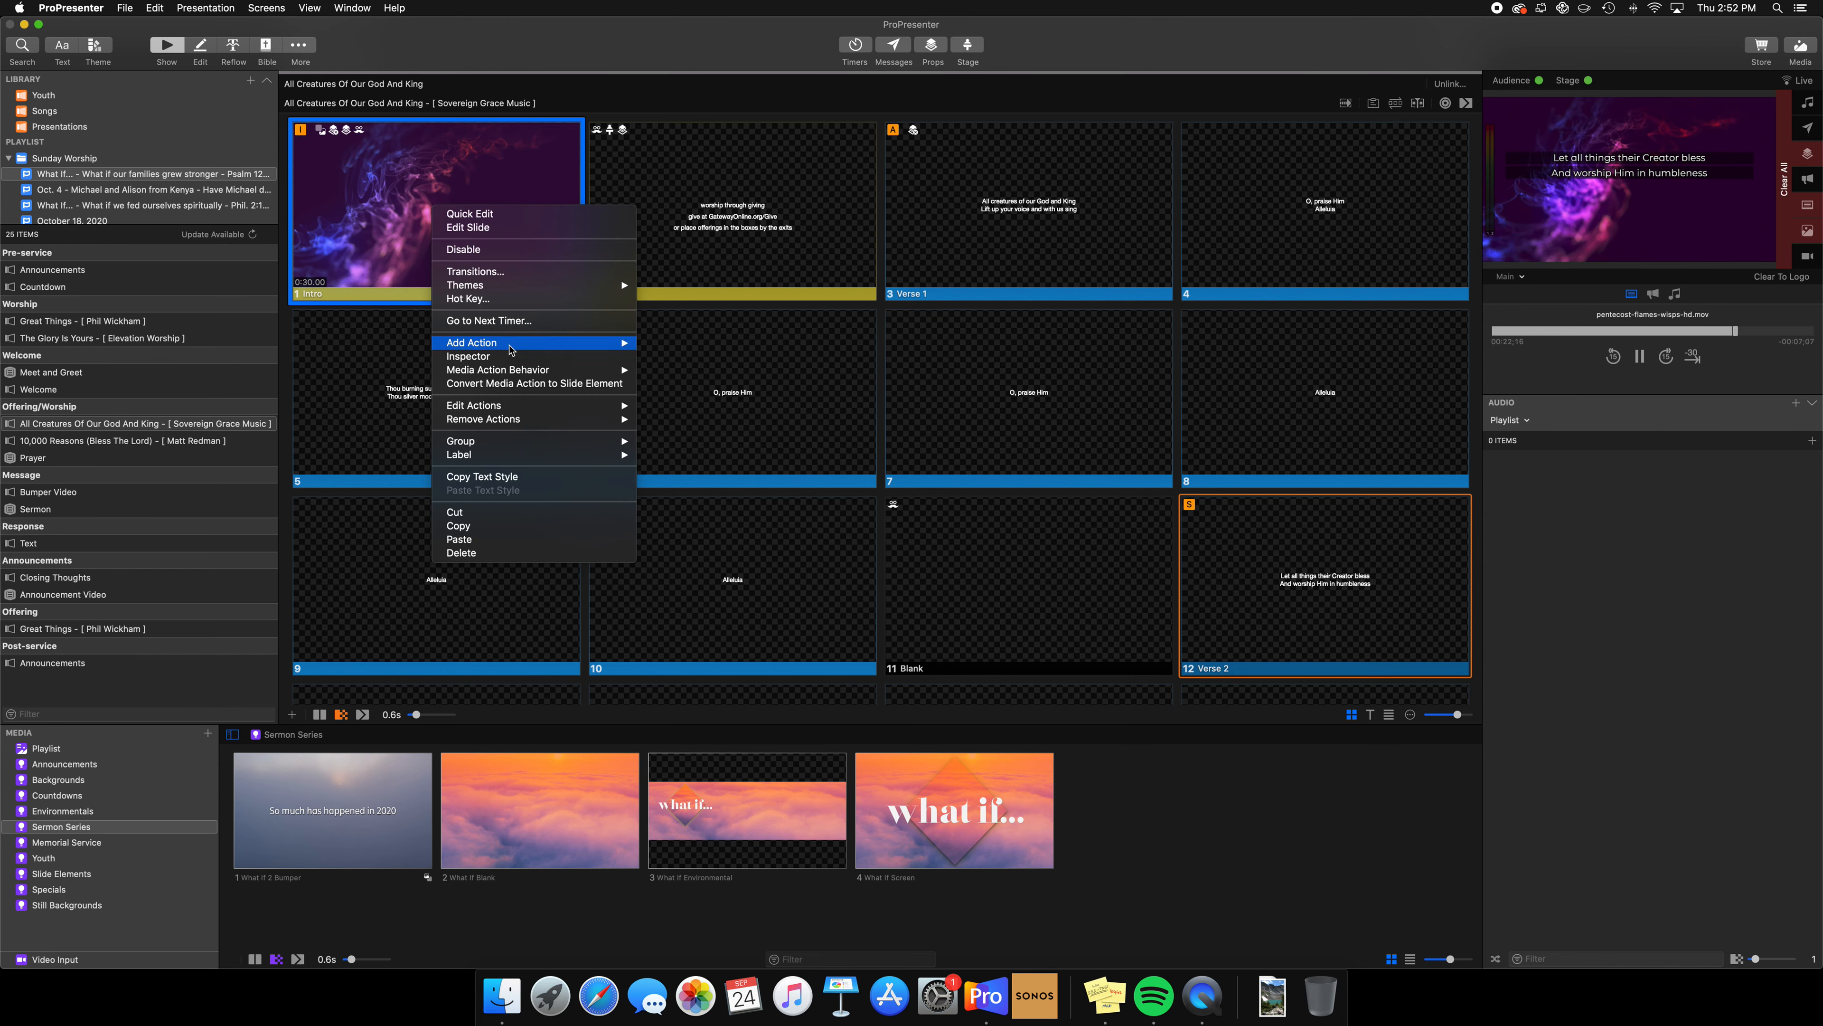
mouse_move(511, 346)
click(668, 375)
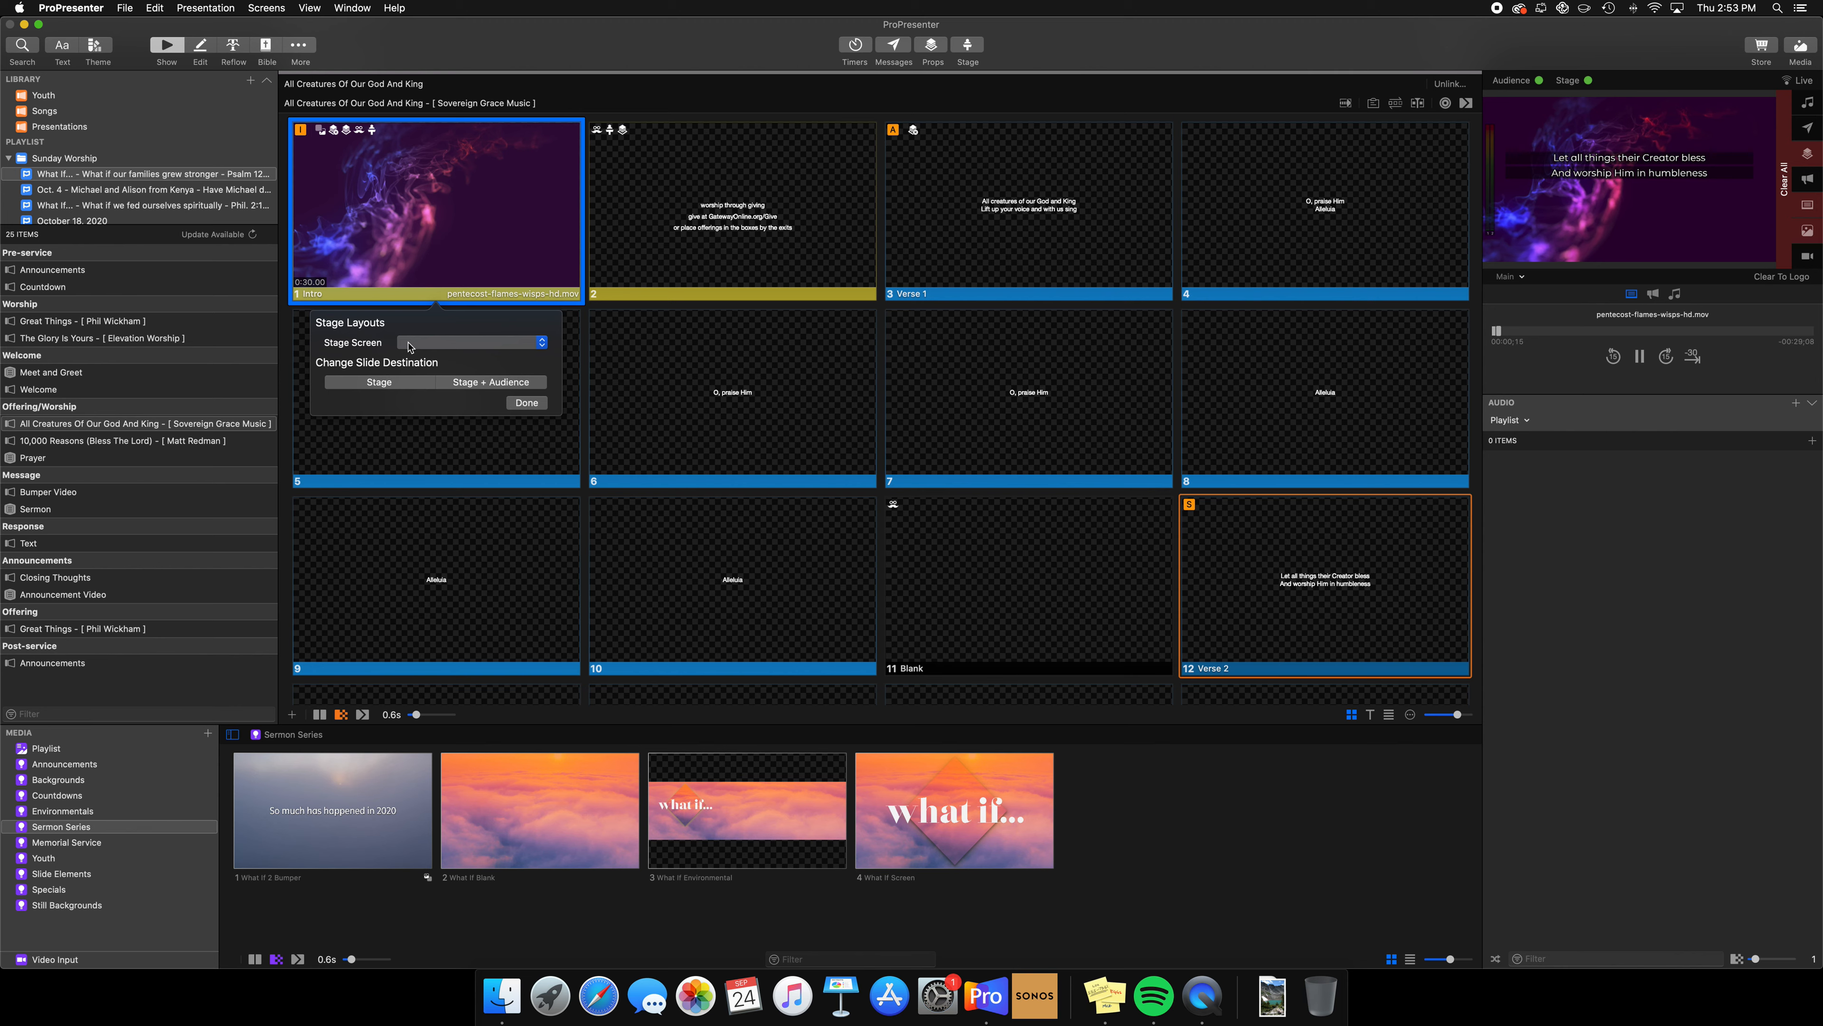
click(410, 344)
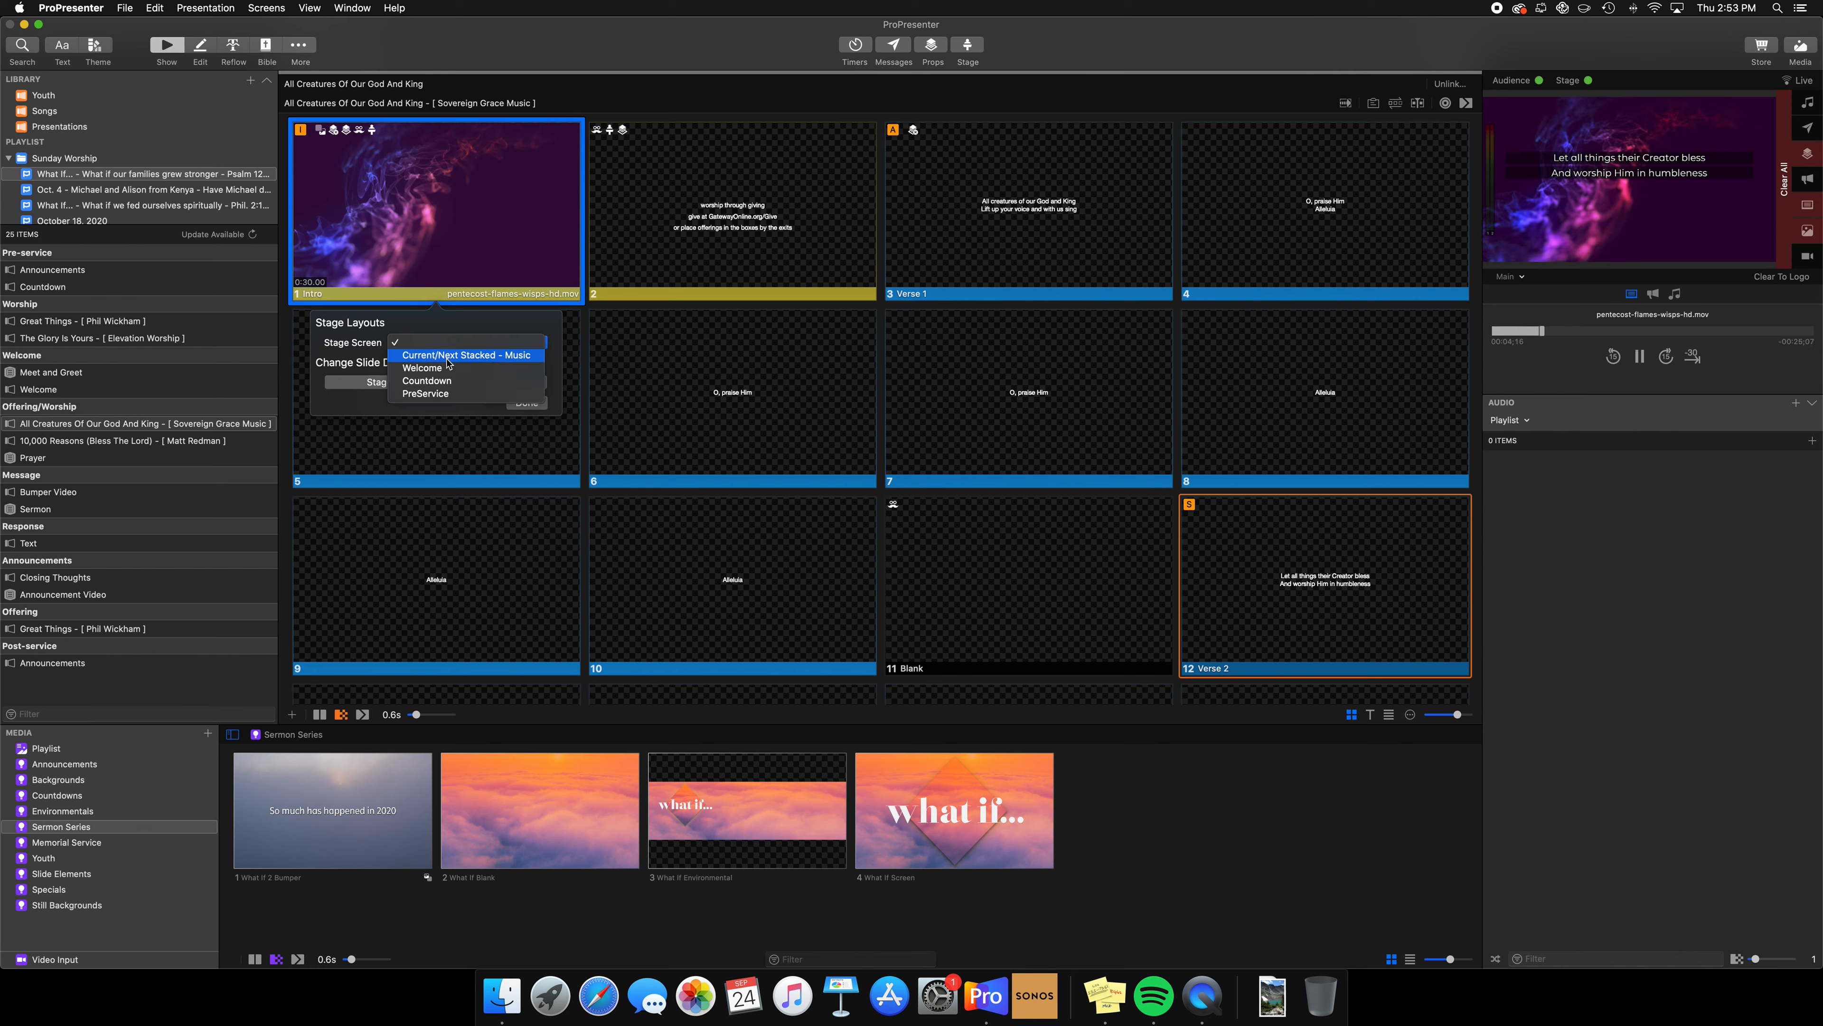
click(447, 358)
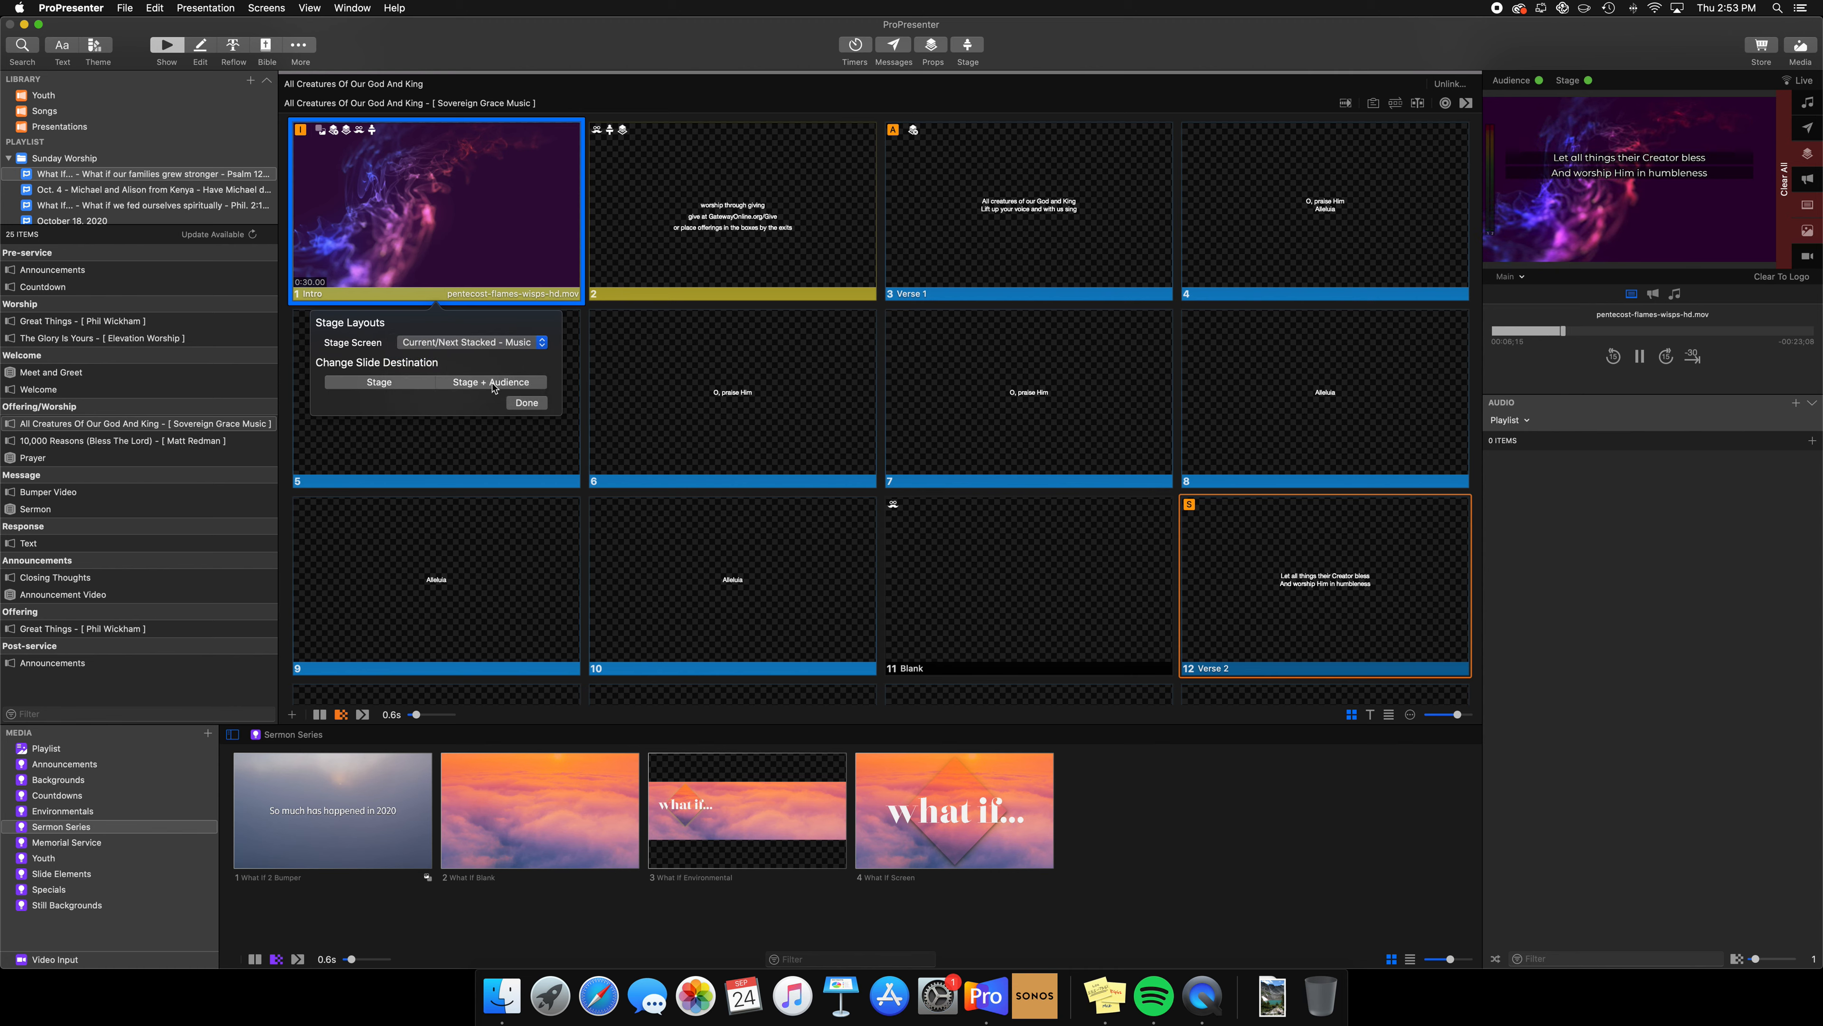
click(532, 404)
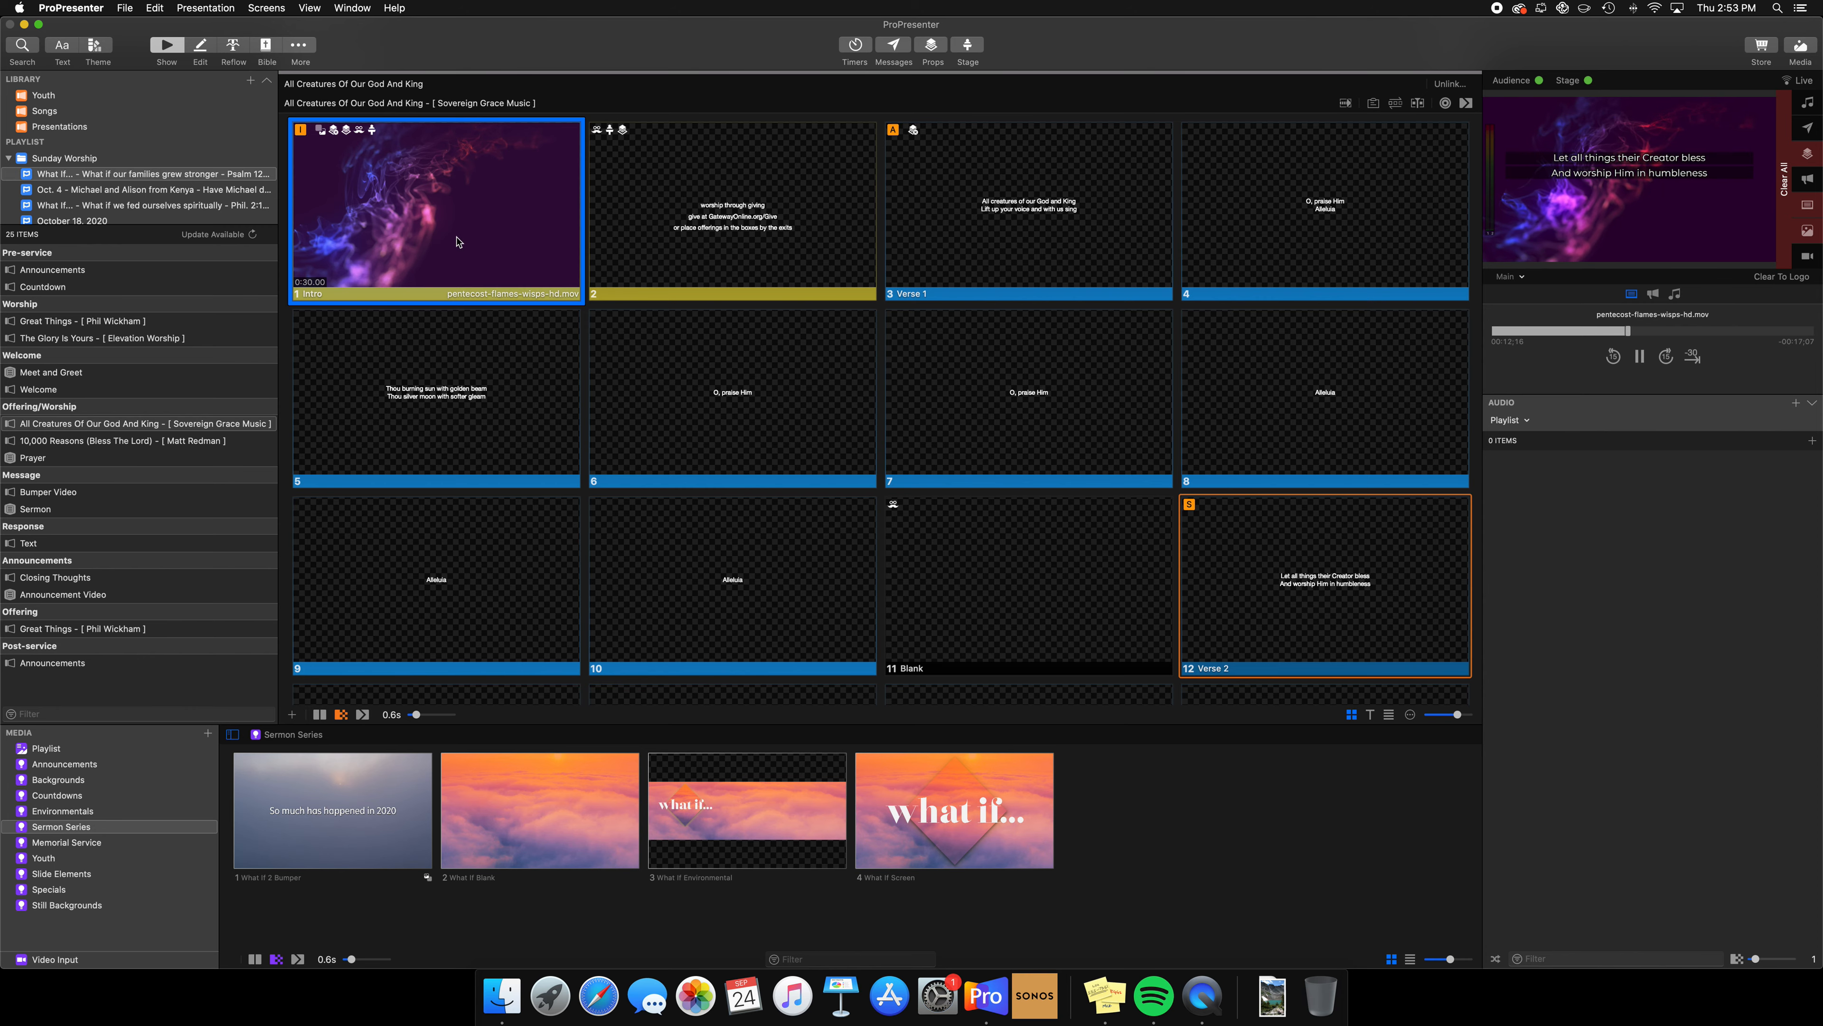
scroll(564, 348, down, 3)
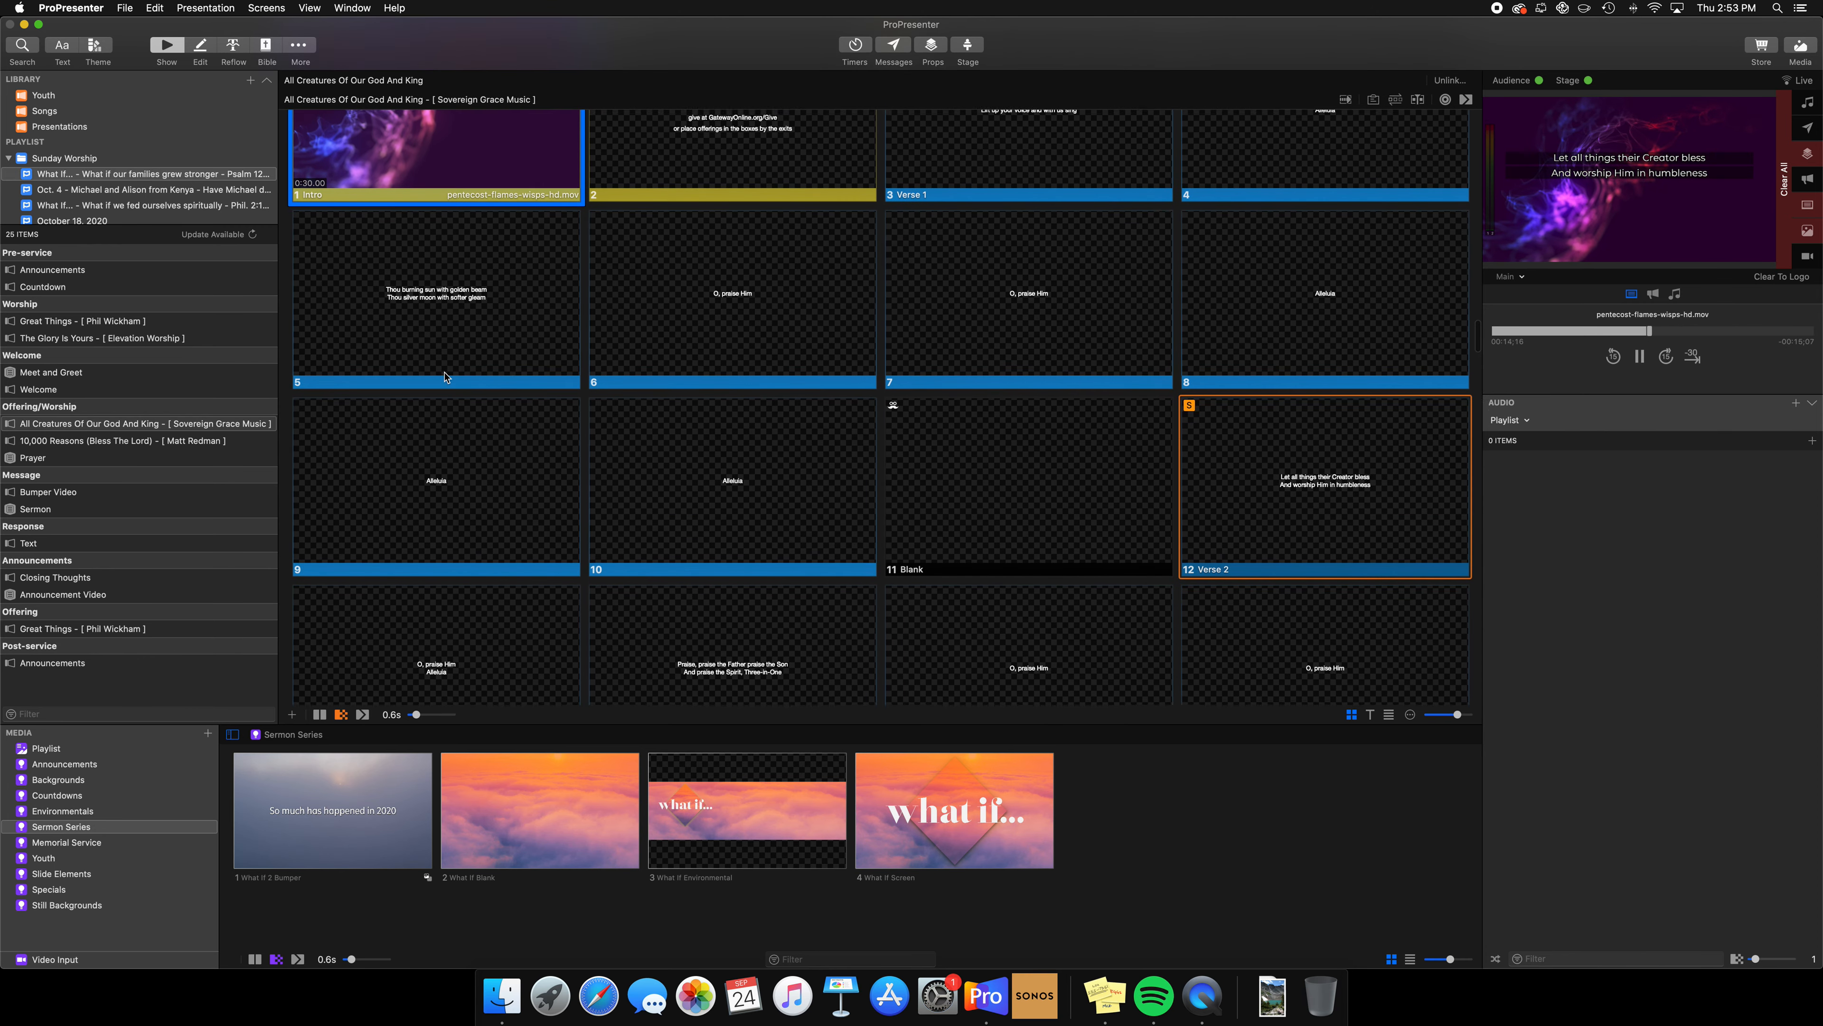
scroll(460, 302, up, 2)
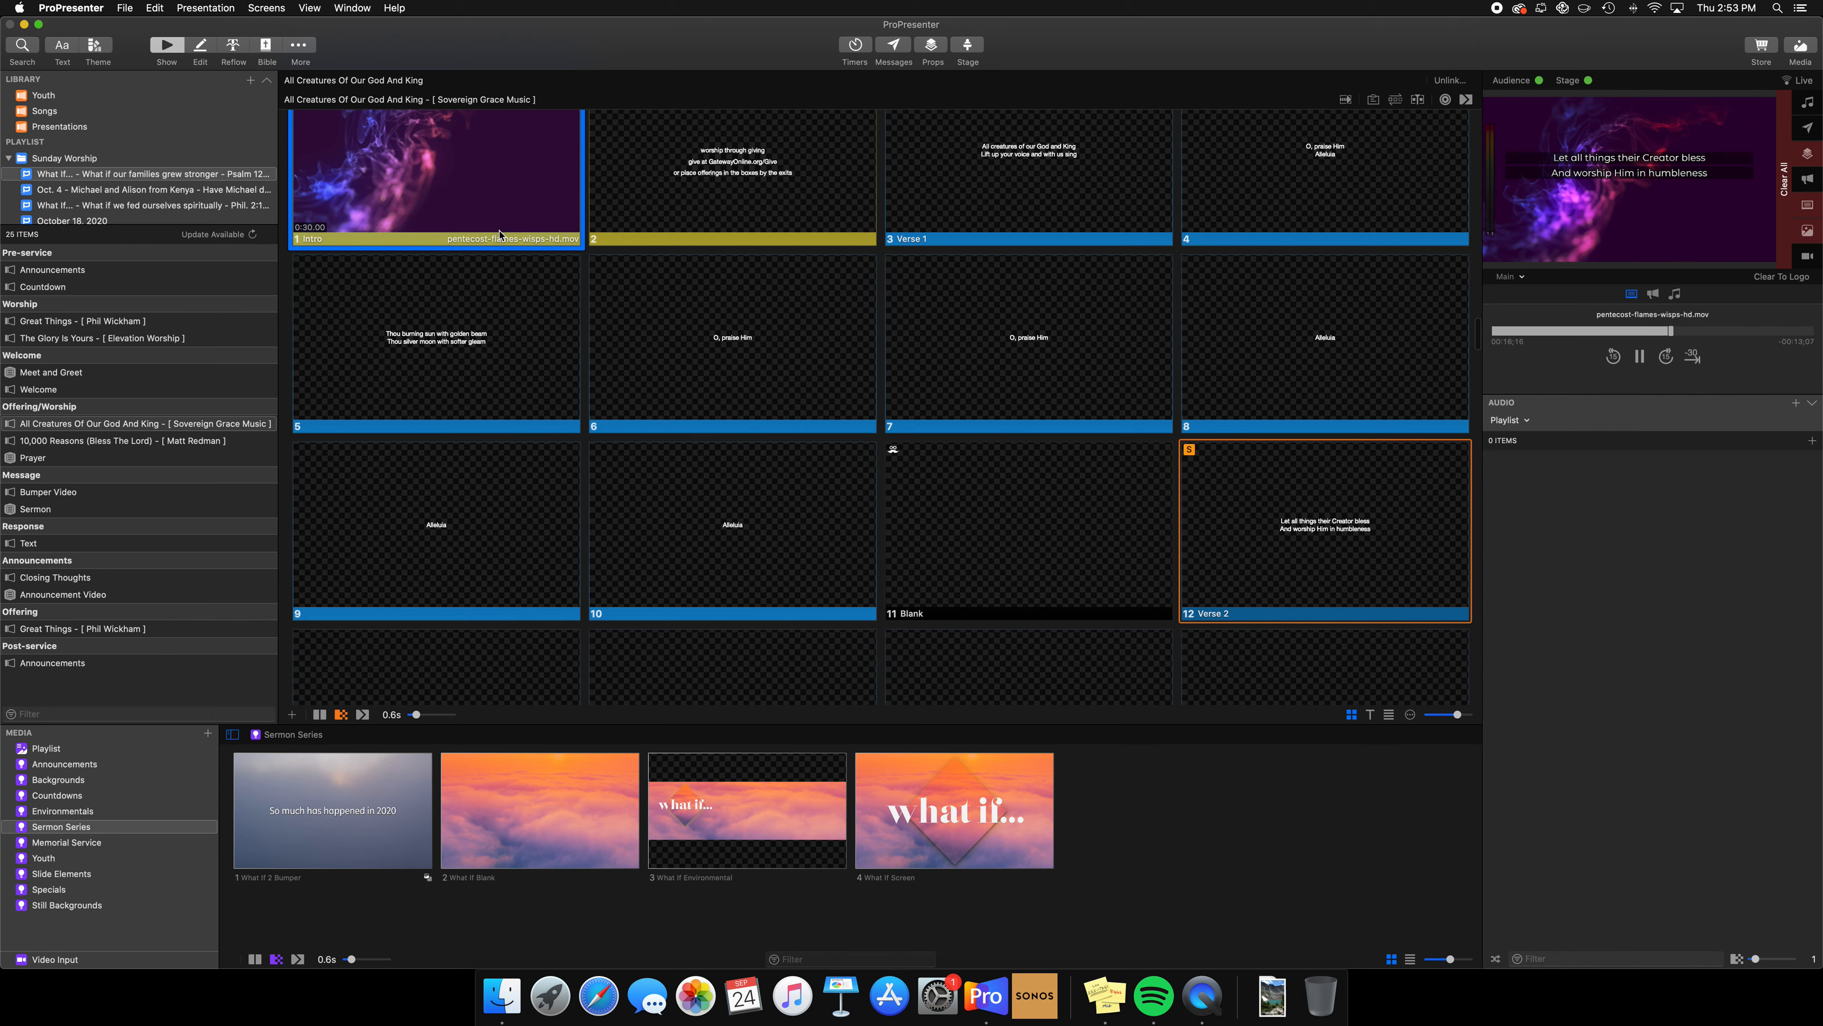
scroll(424, 391, up, 3)
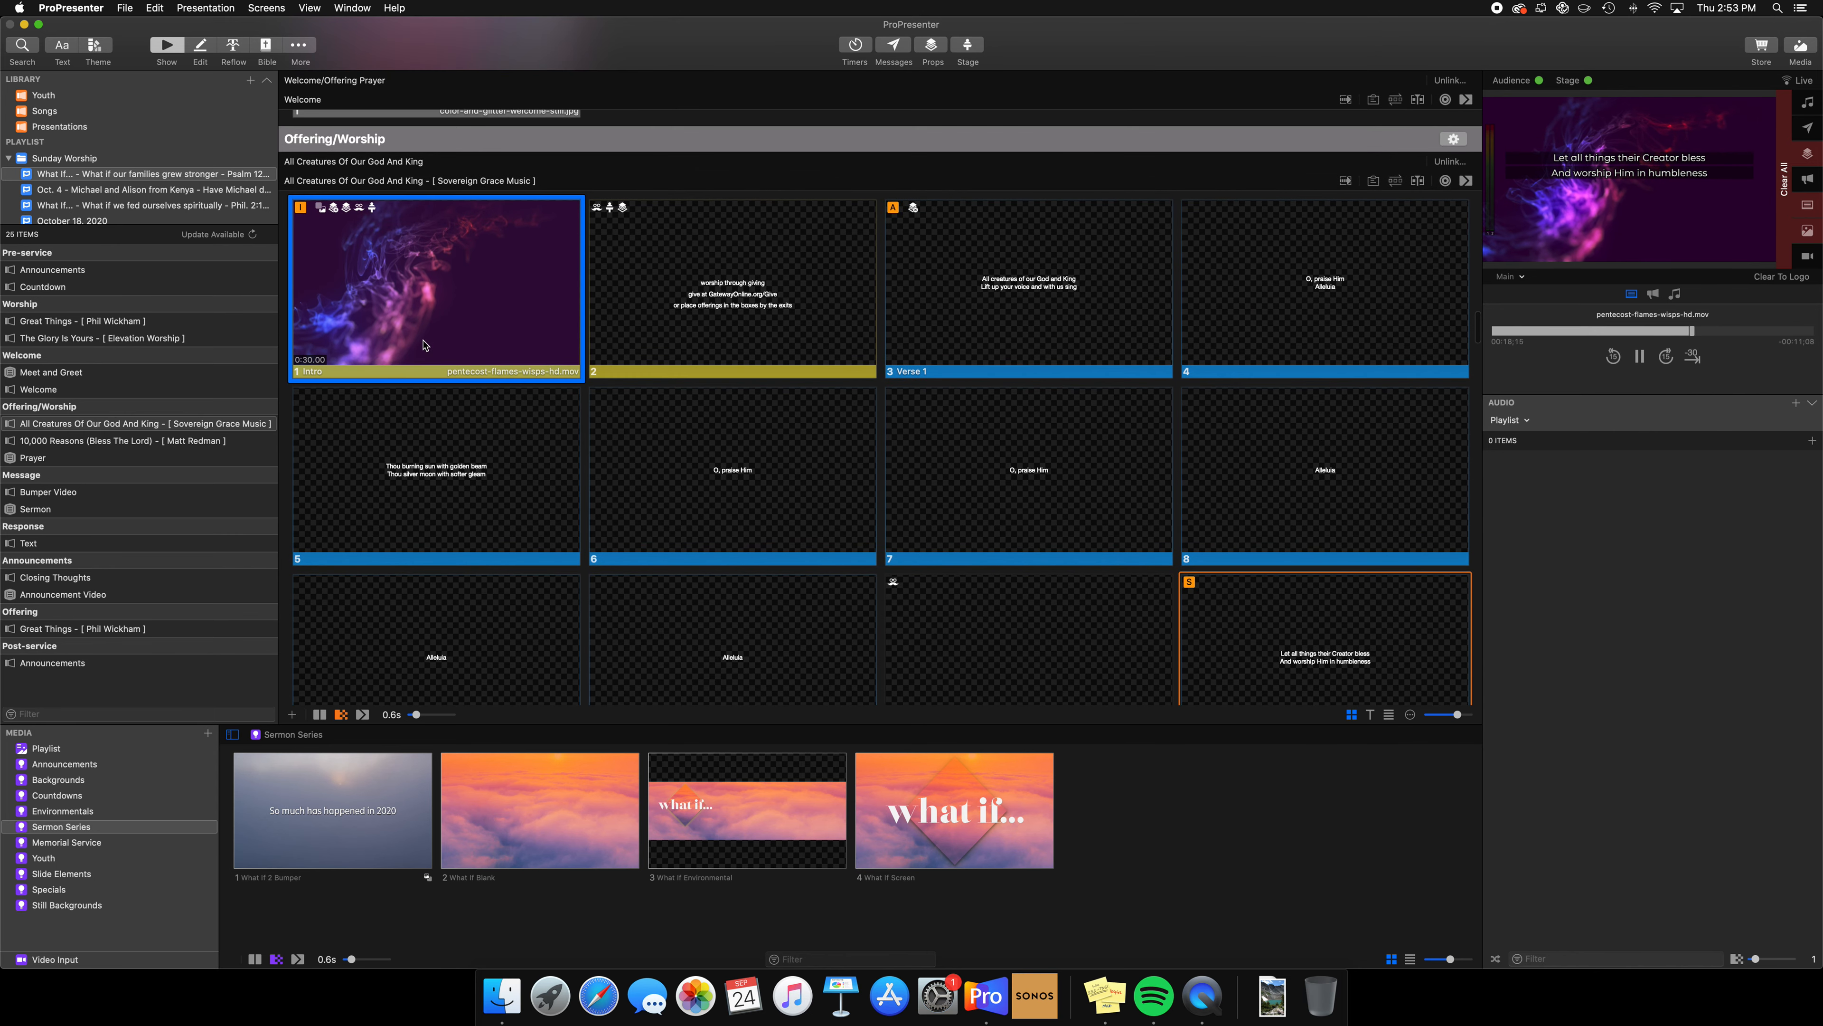
right_click(413, 330)
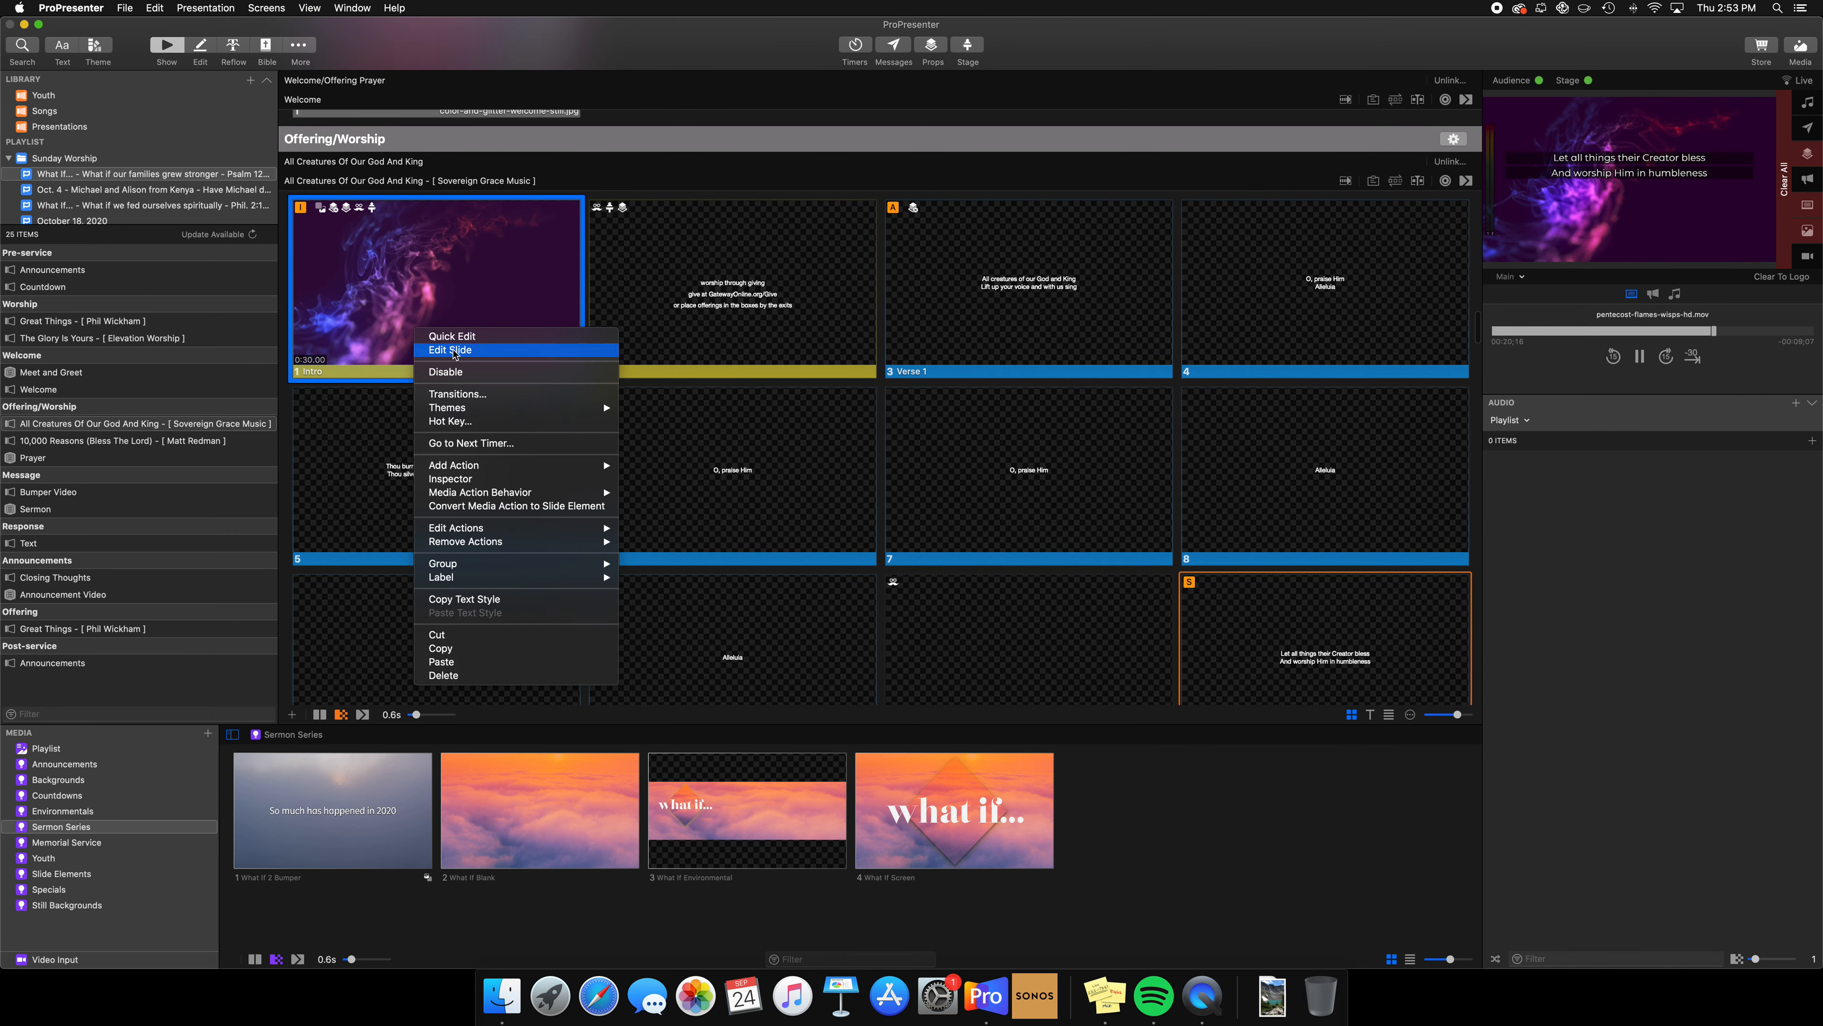
mouse_move(553, 473)
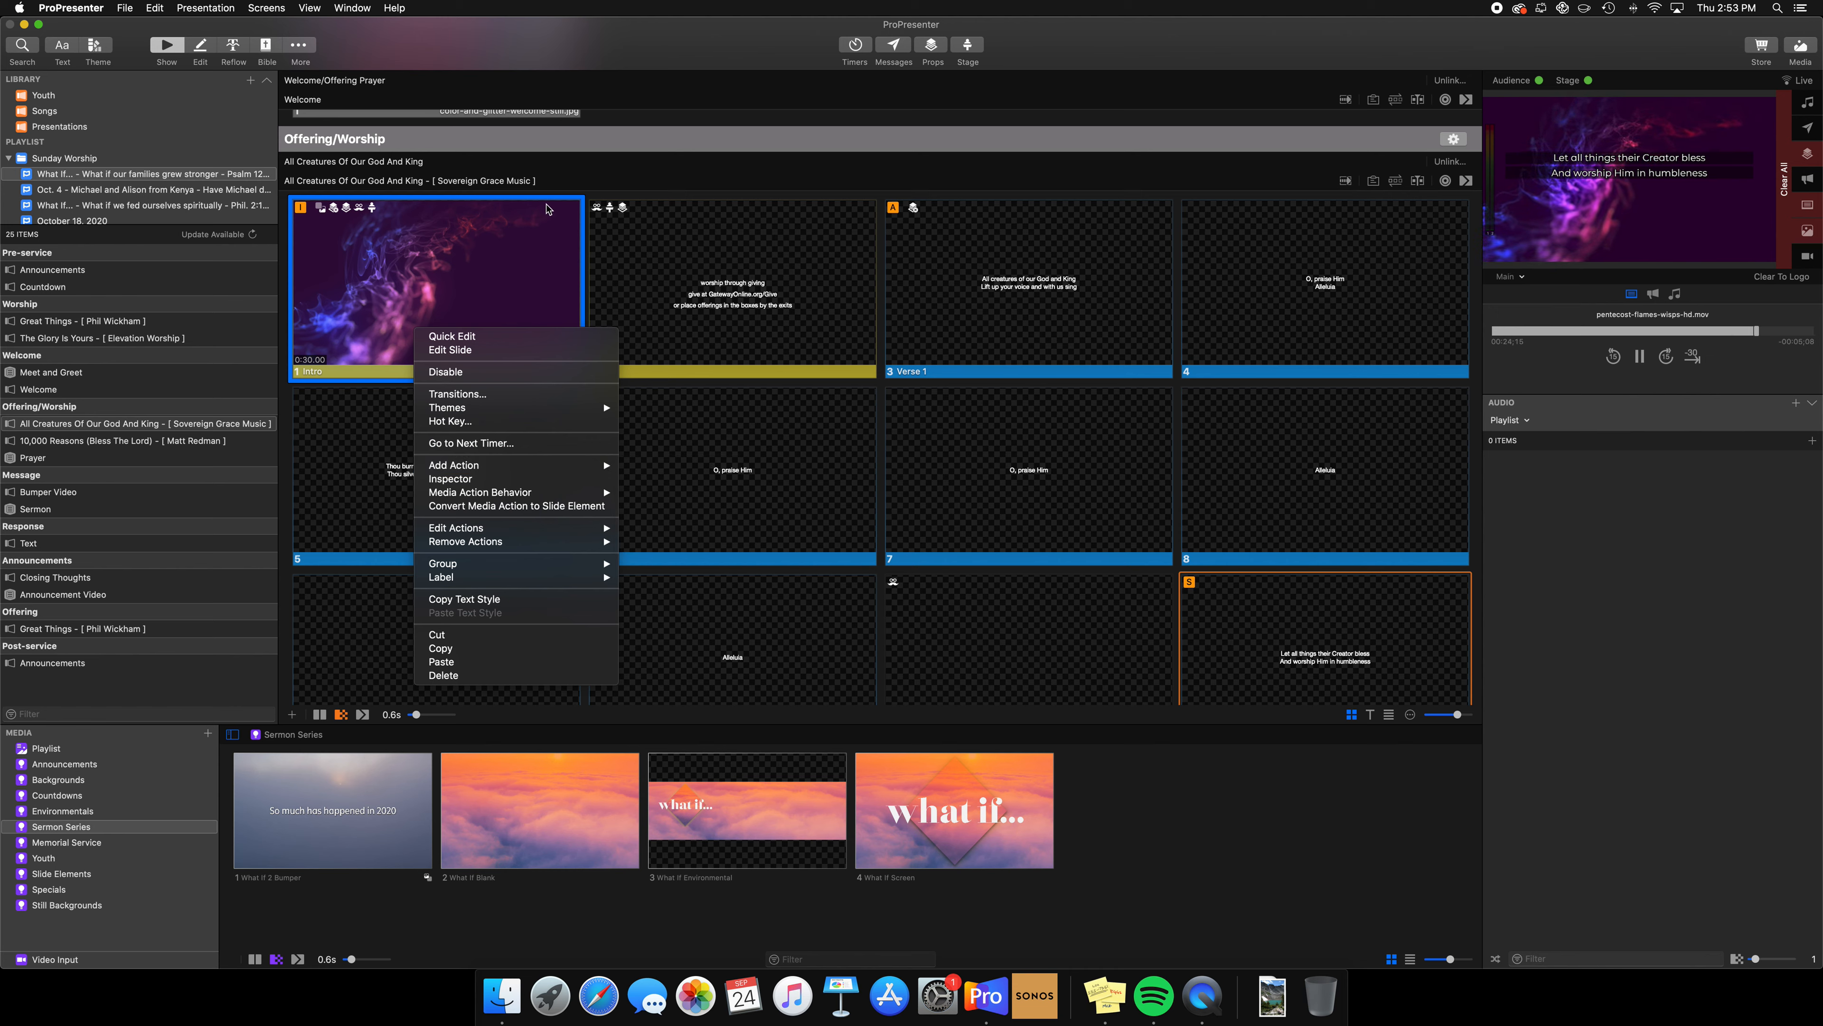
click(591, 64)
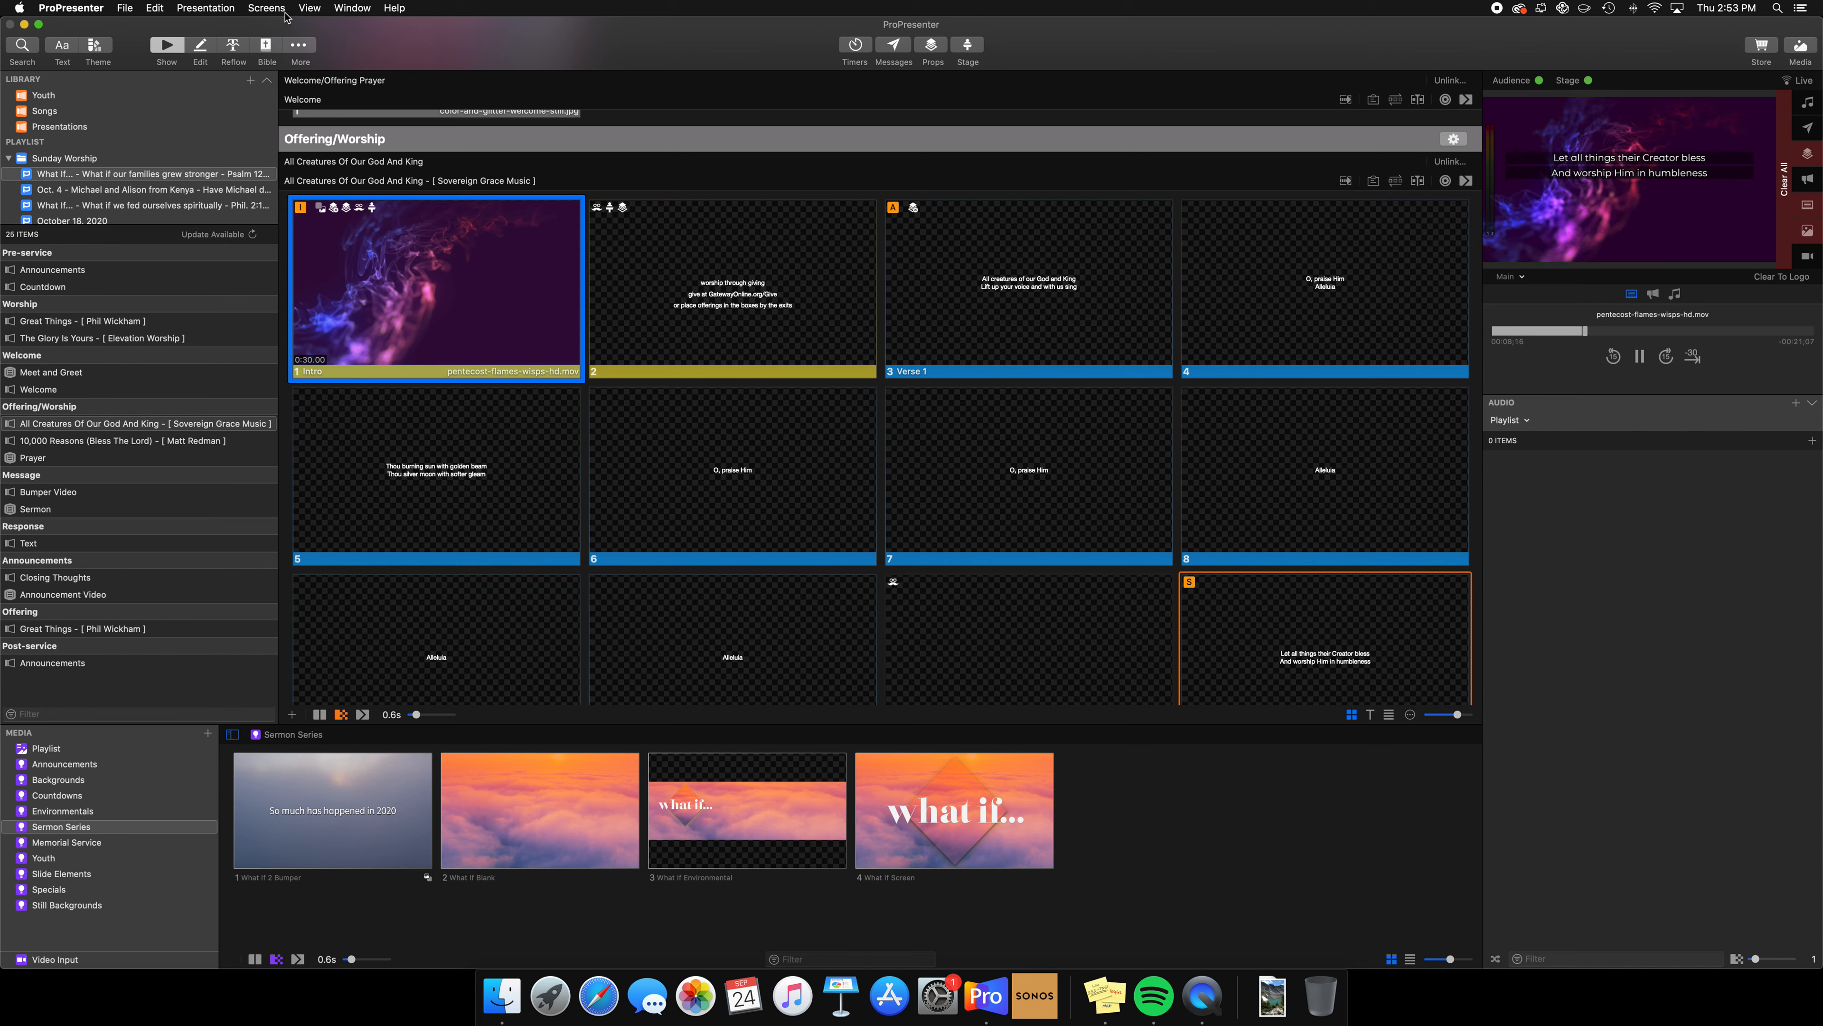
- Load the Sunday Worship plan "What if our families grew stronger" in Planning Center Live, and close its window
click(320, 14)
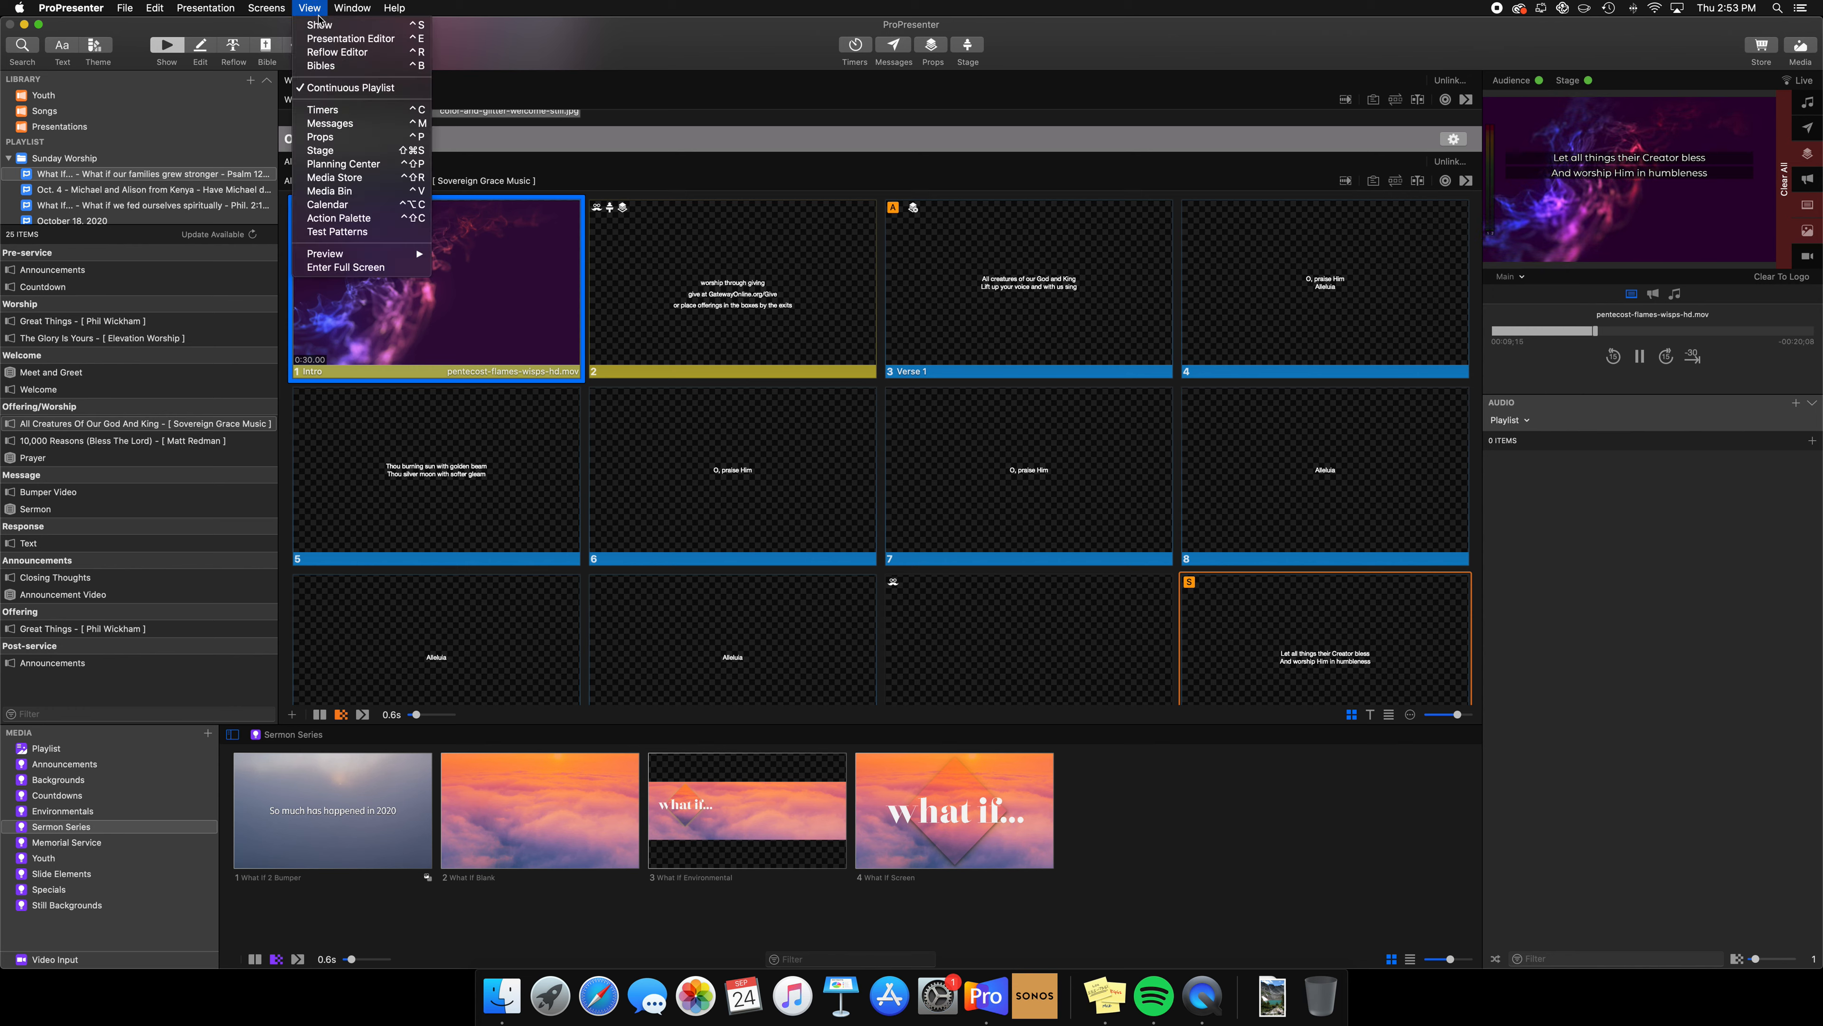
click(359, 165)
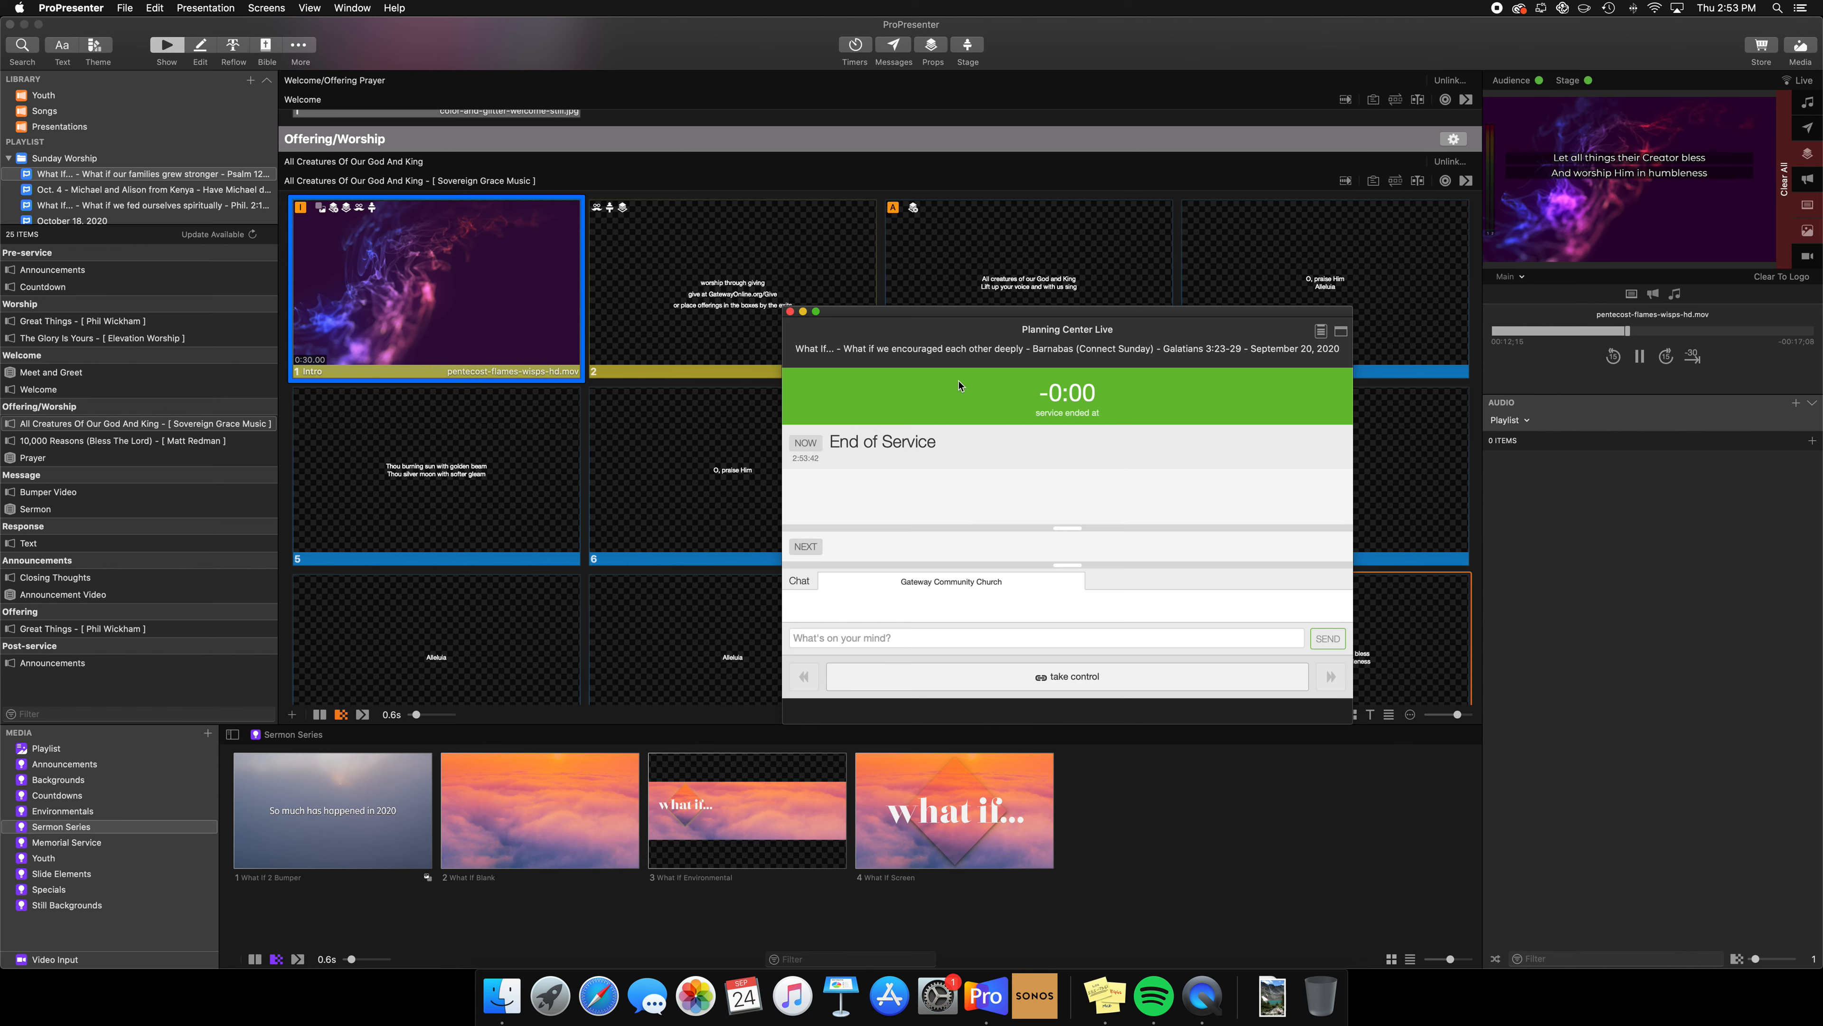
click(1321, 331)
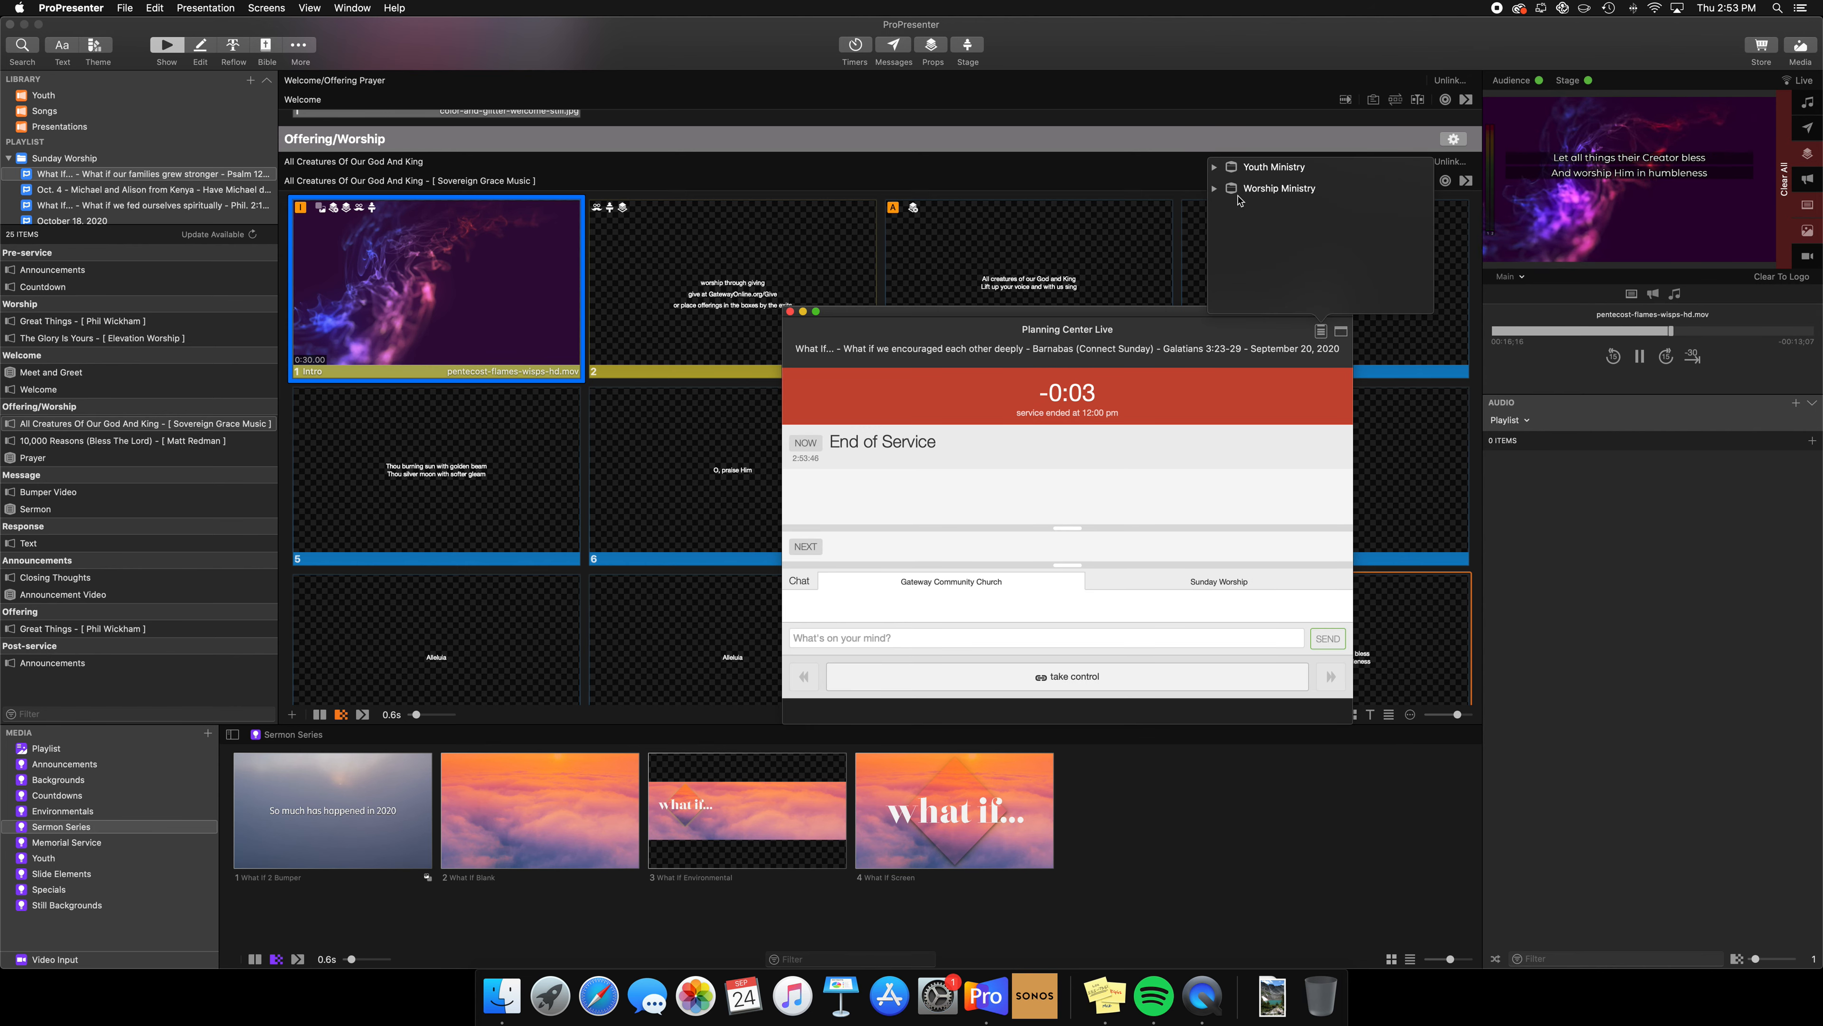
click(1213, 188)
click(1224, 210)
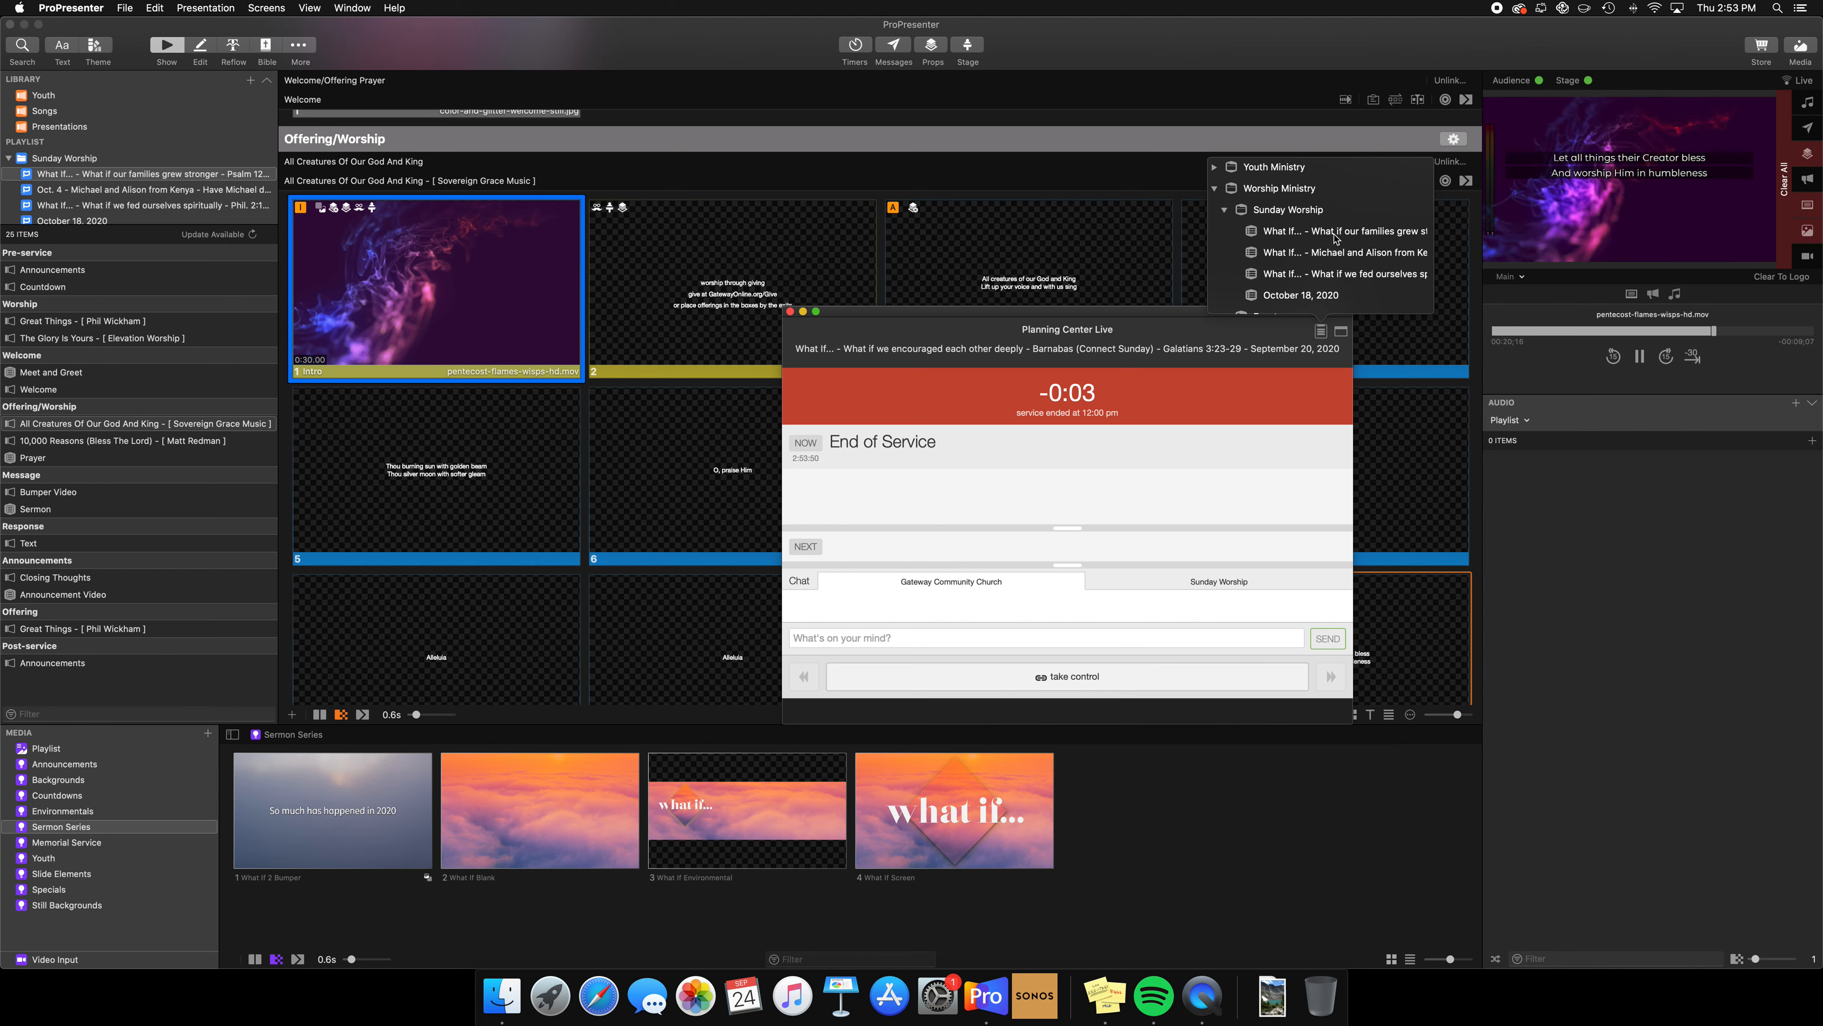
click(1279, 240)
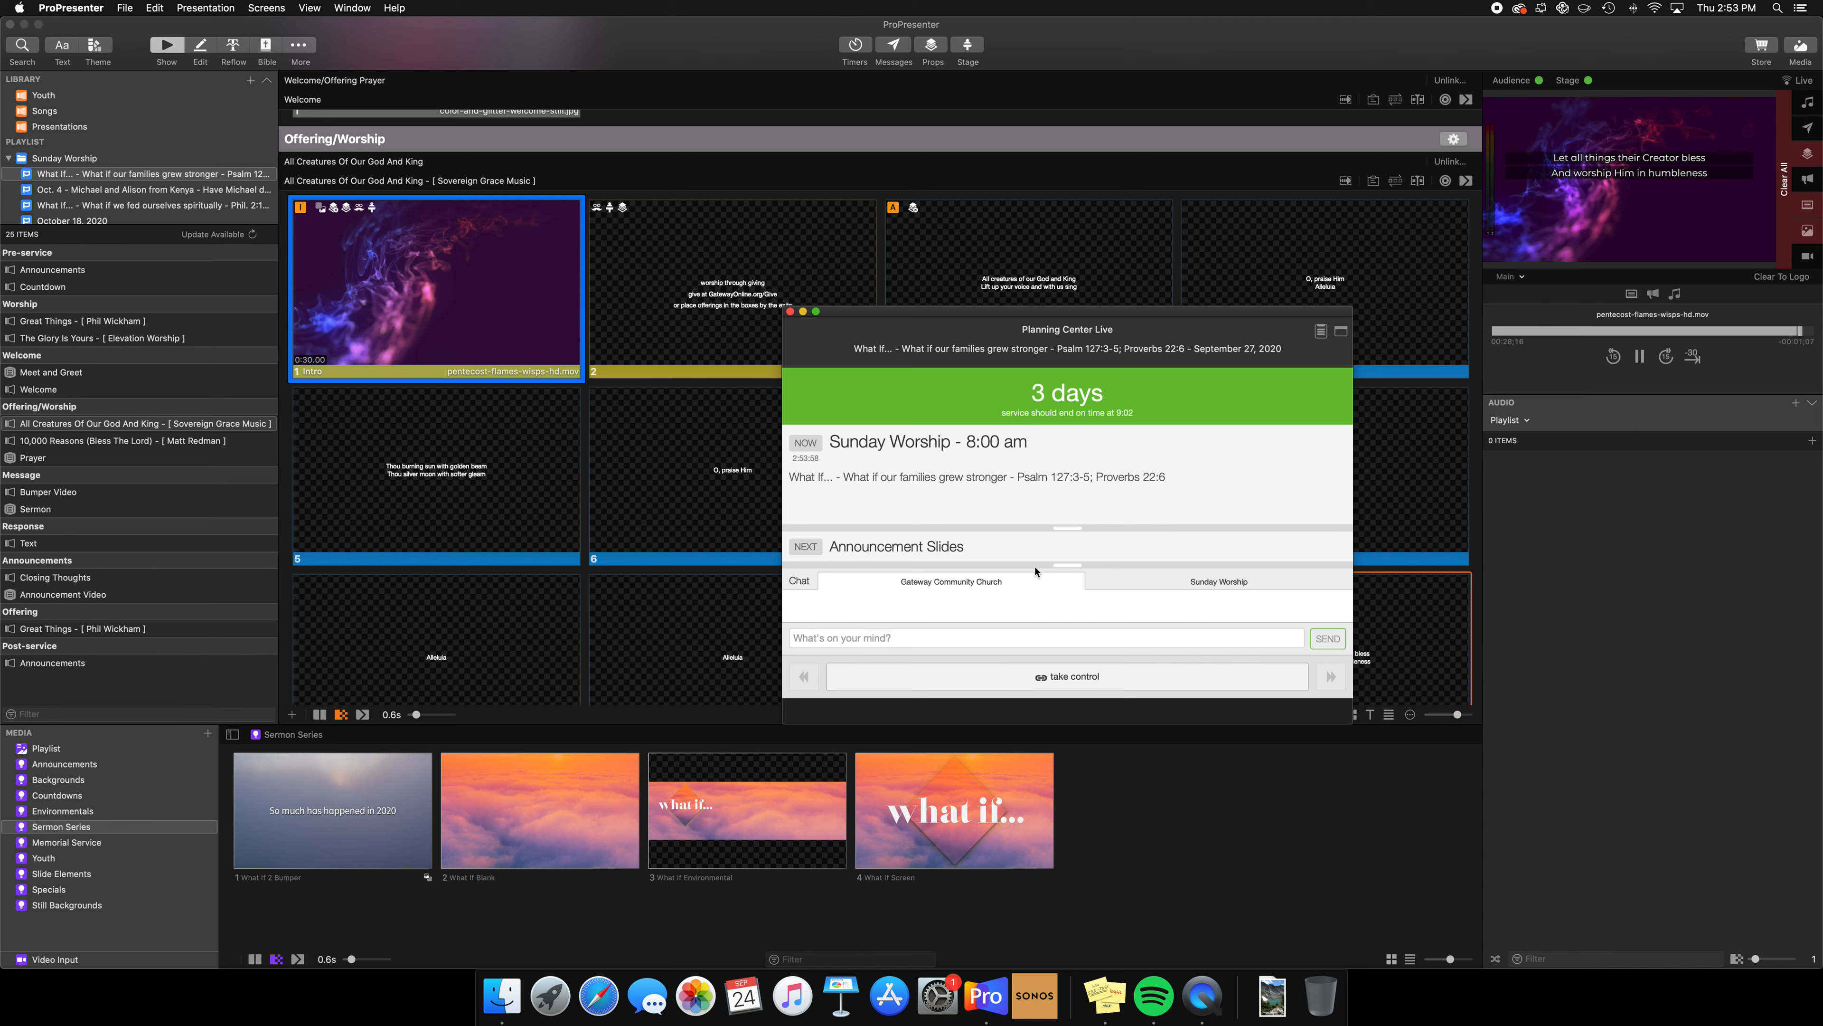
click(790, 312)
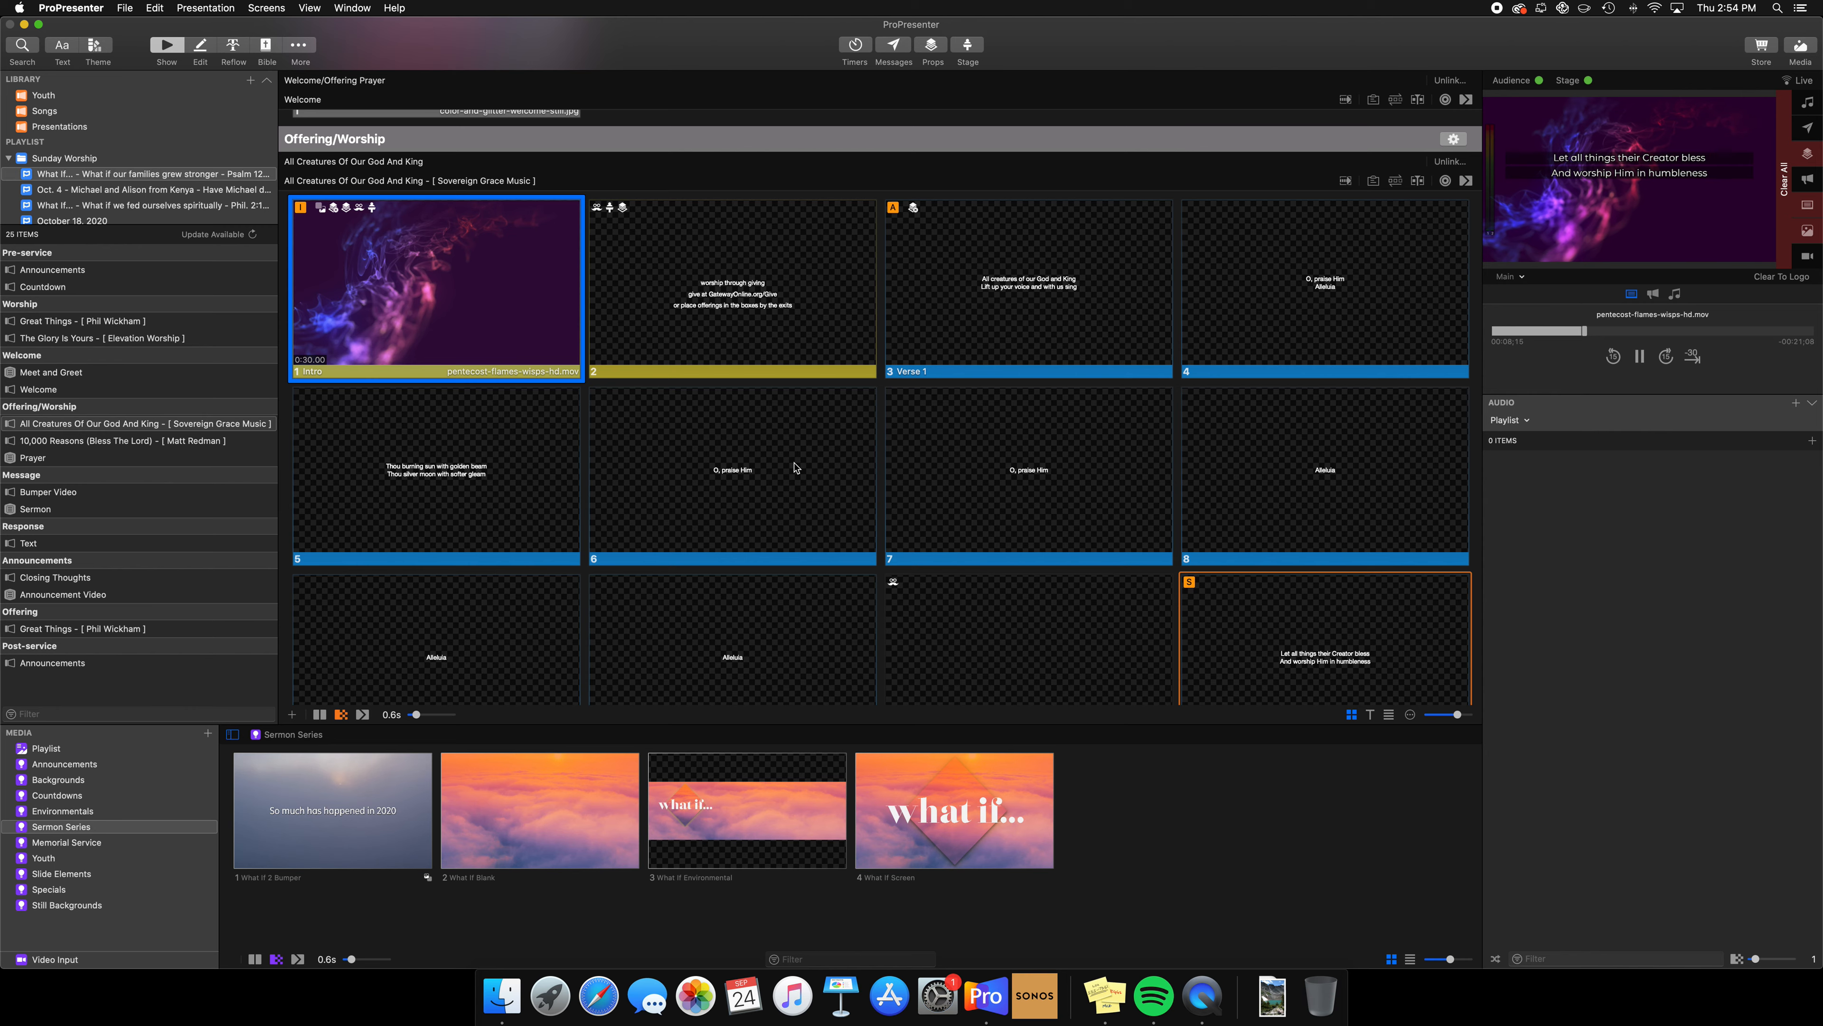
scroll(783, 467, down, 2)
scroll(775, 466, up, 3)
scroll(775, 465, up, 2)
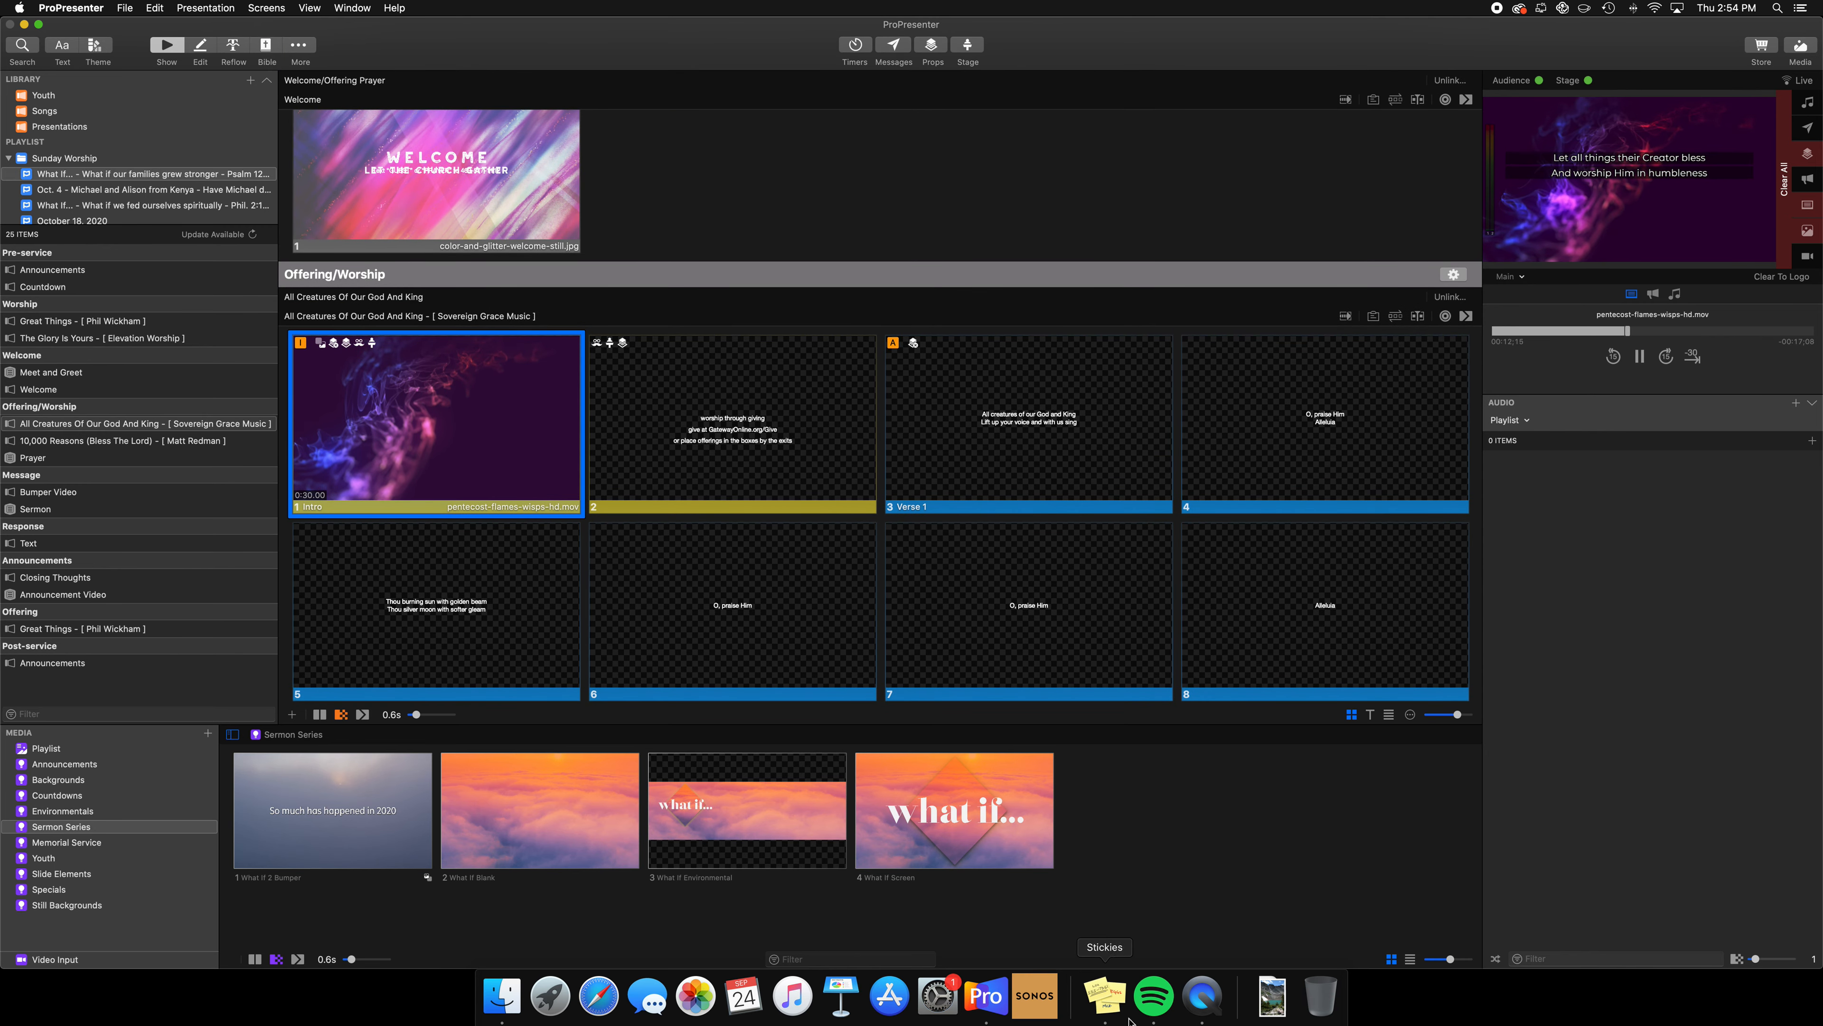
- Switch to Sonos and browse to the saved playlists of the Spotify music source
click(1037, 1009)
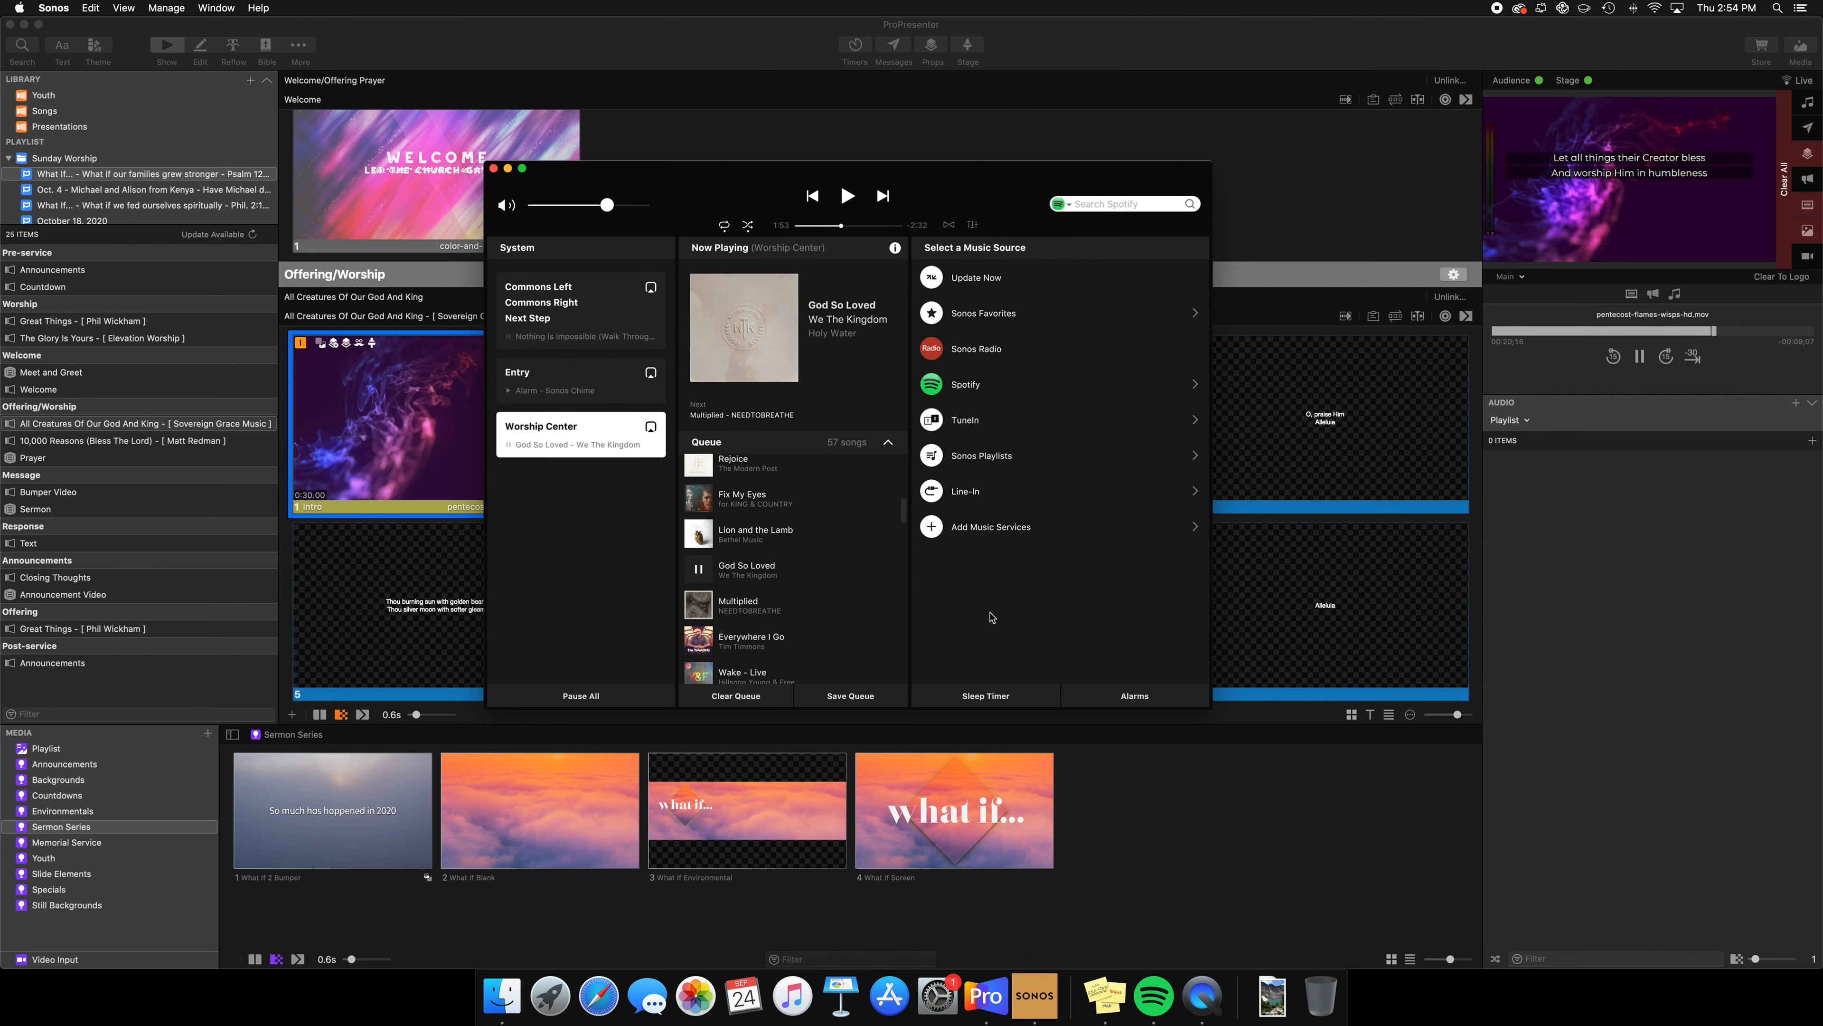
click(1191, 393)
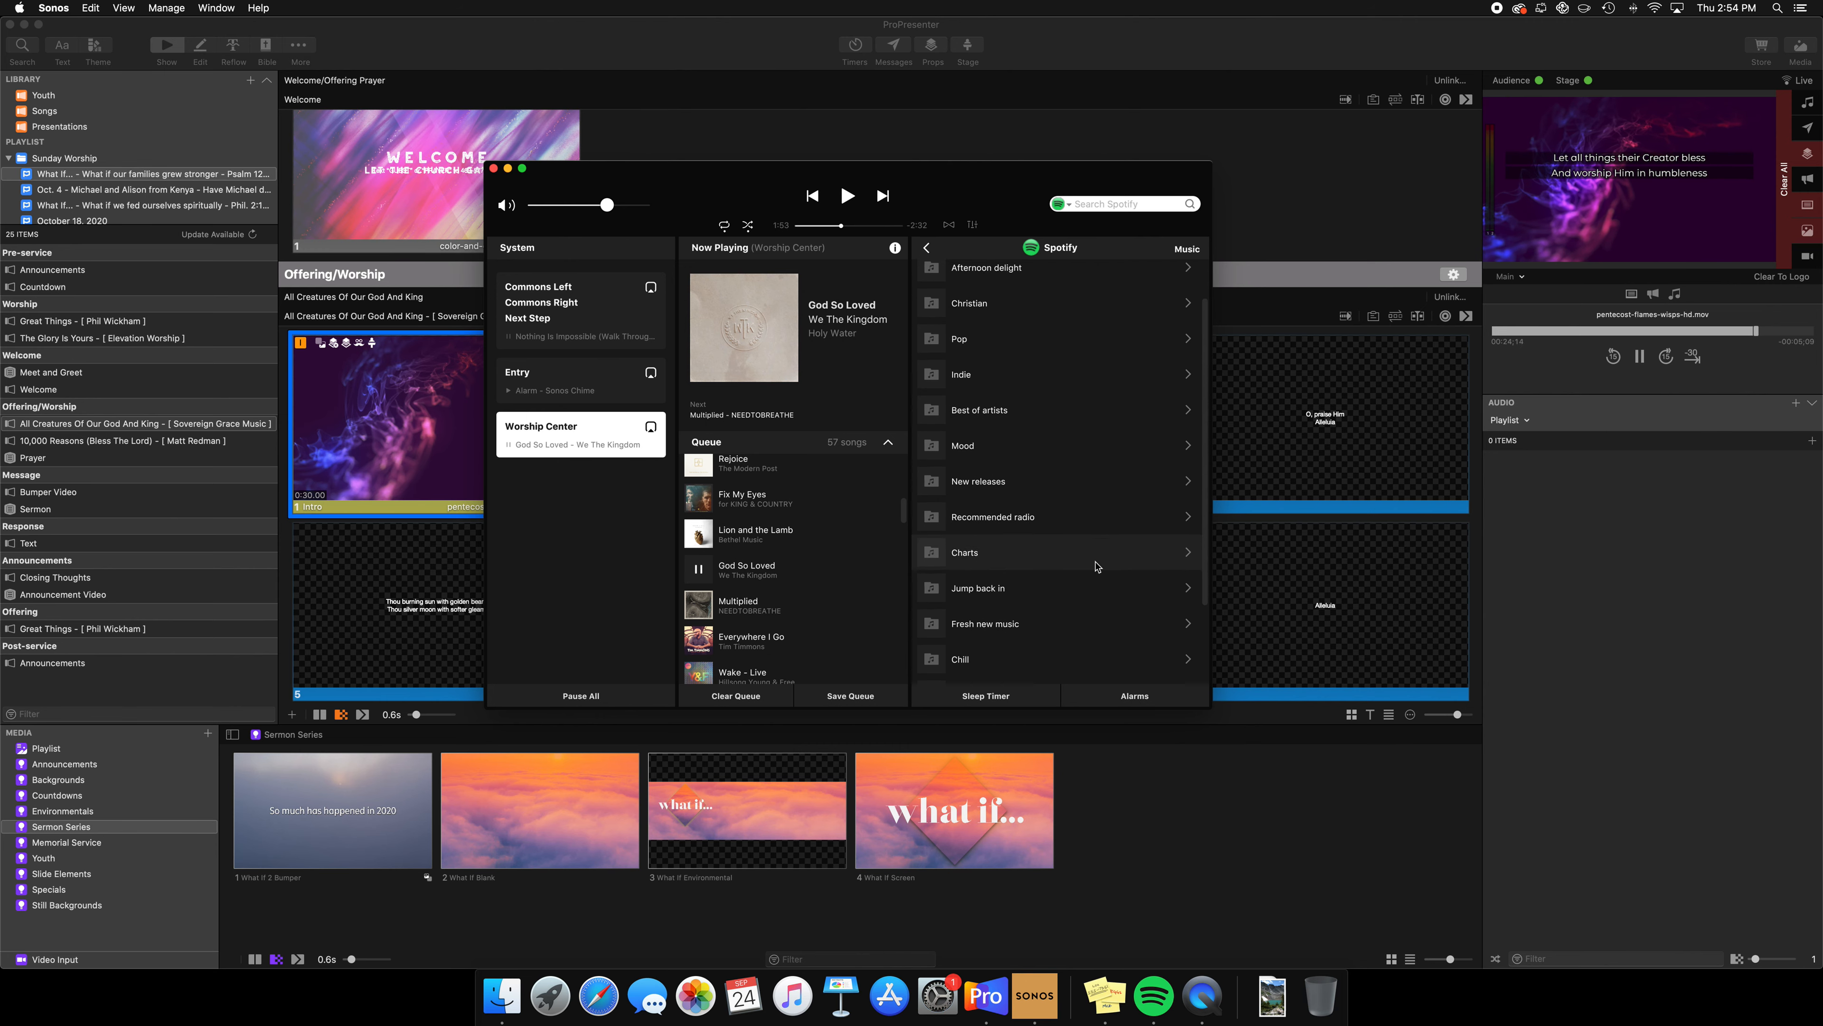
scroll(1034, 650, down, 4)
click(1031, 650)
click(1052, 282)
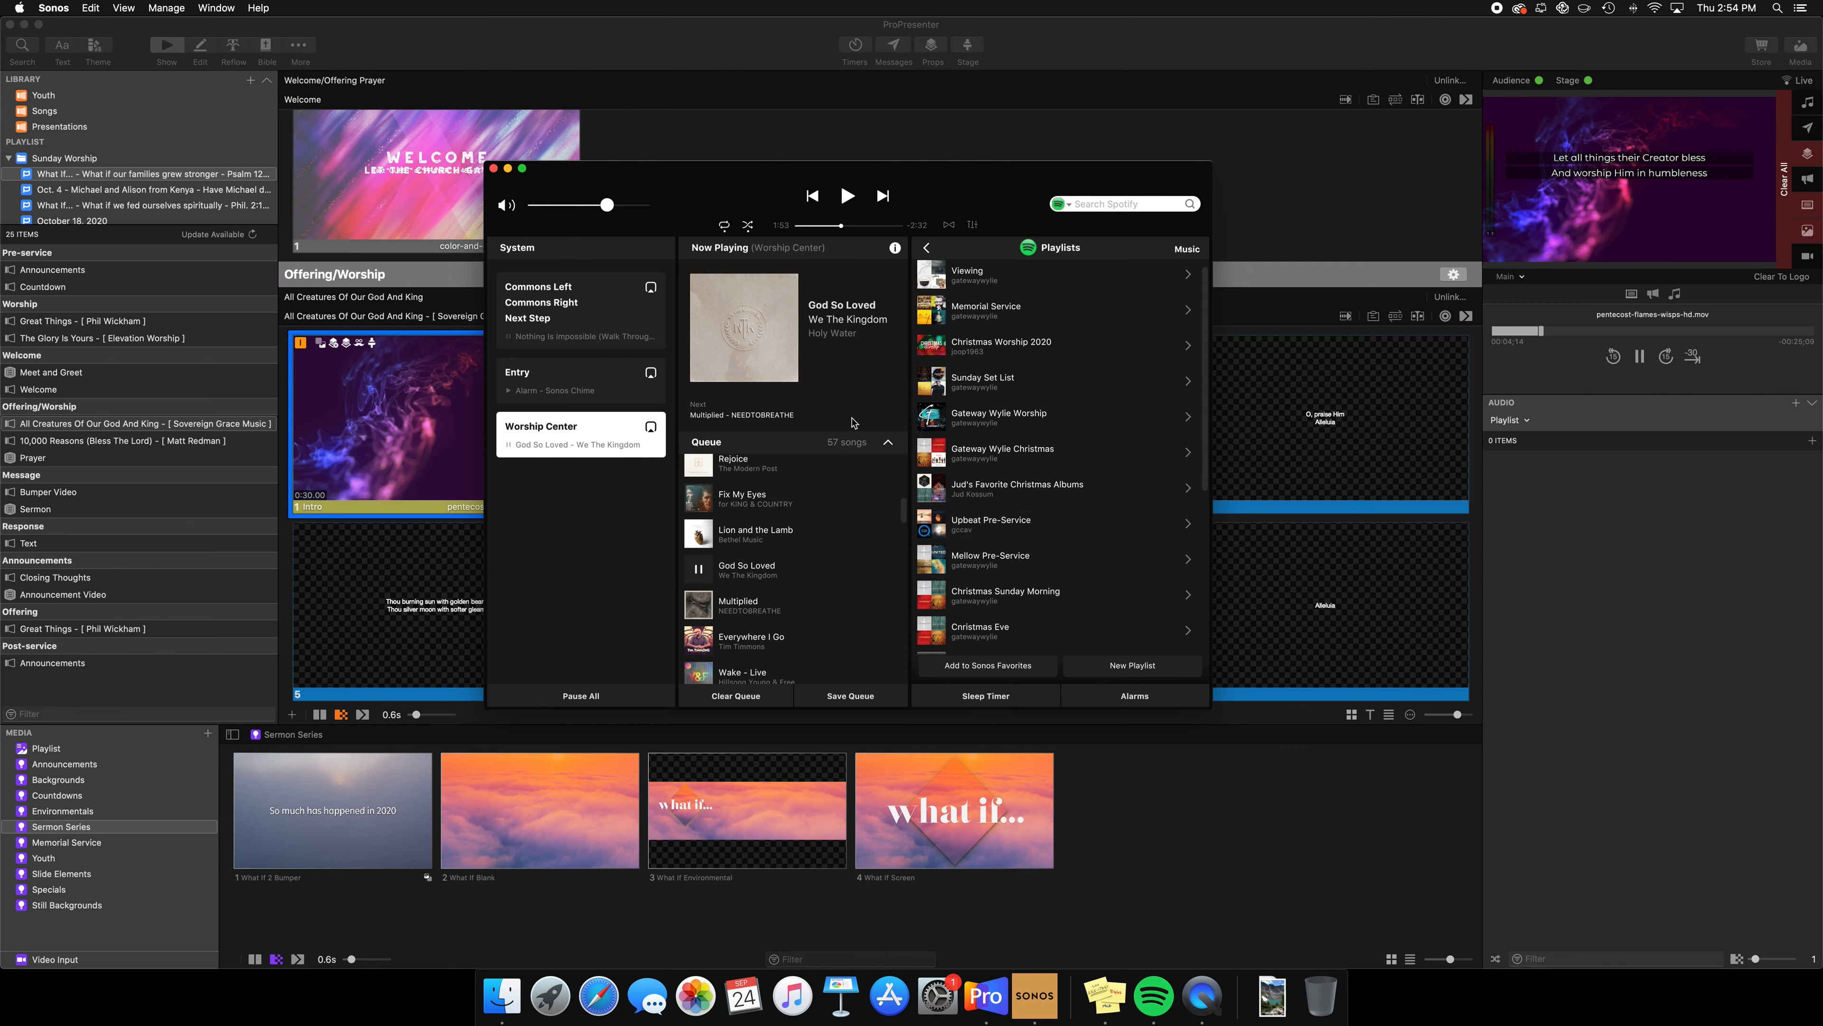
- Add the Entry and Worship Center rooms to the group with Commons Left, Commons Right and Next Step
click(652, 289)
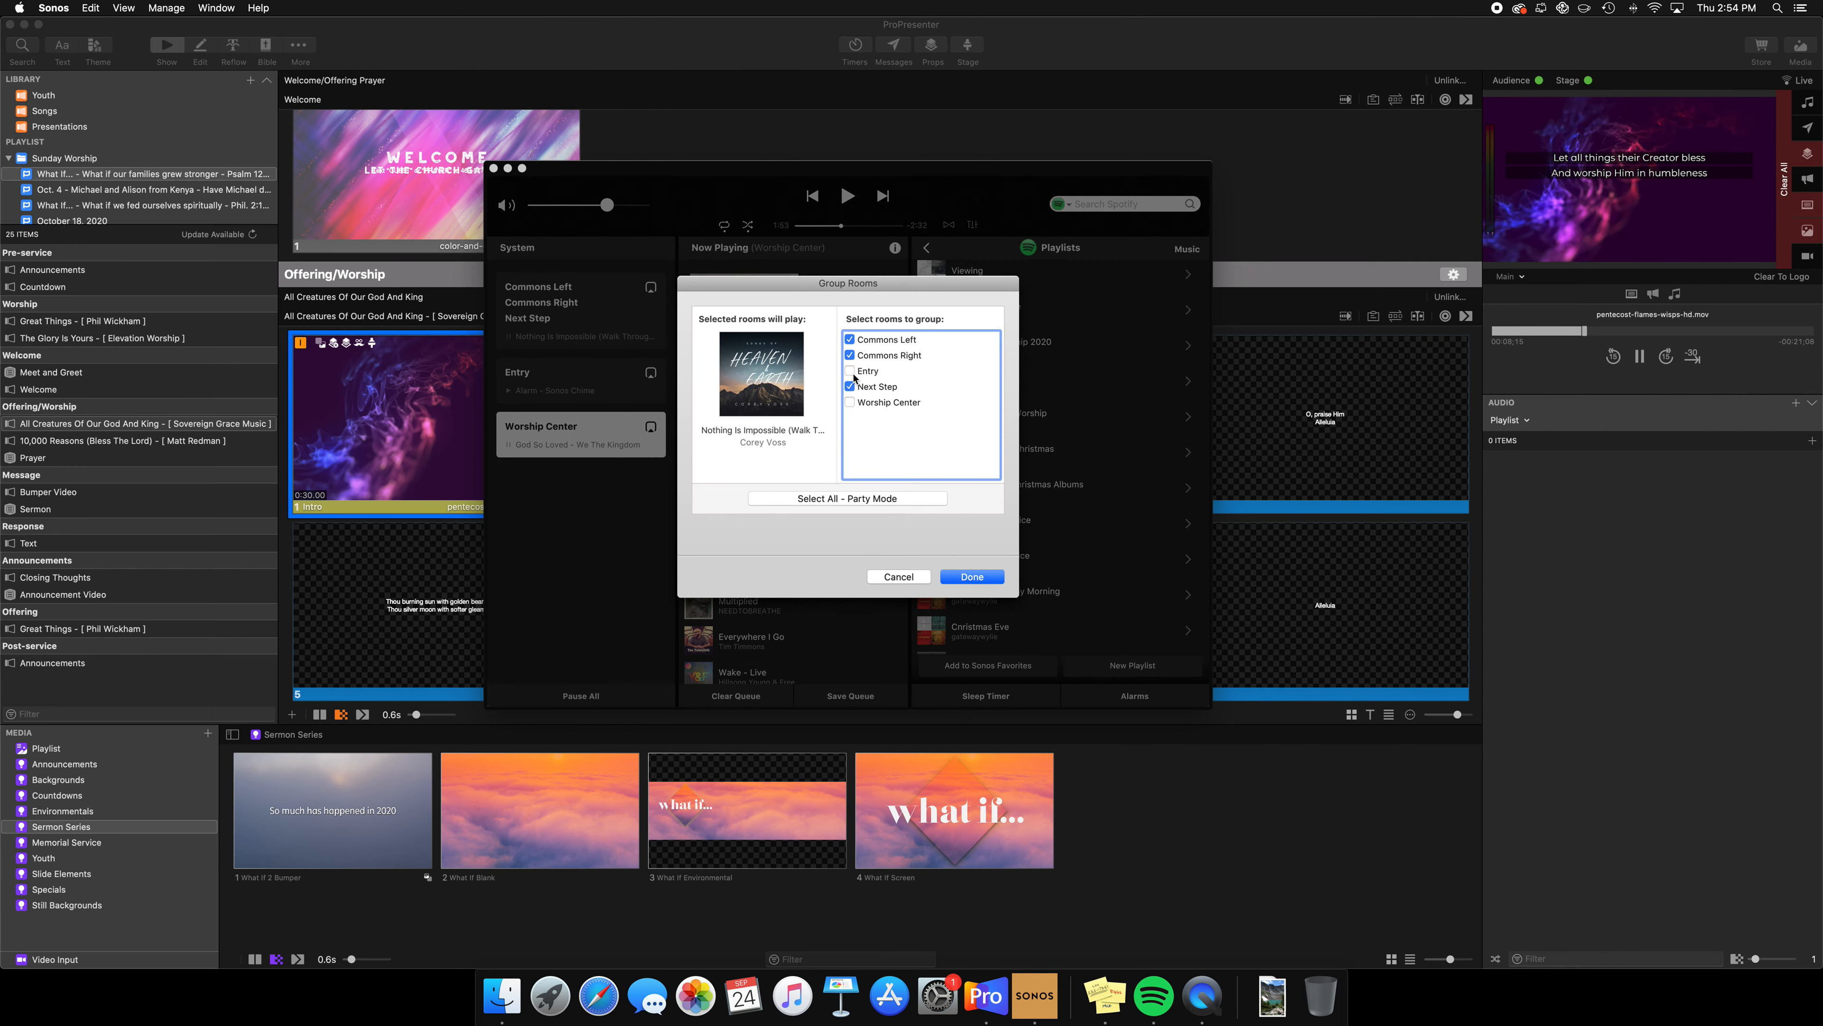
click(851, 372)
click(850, 403)
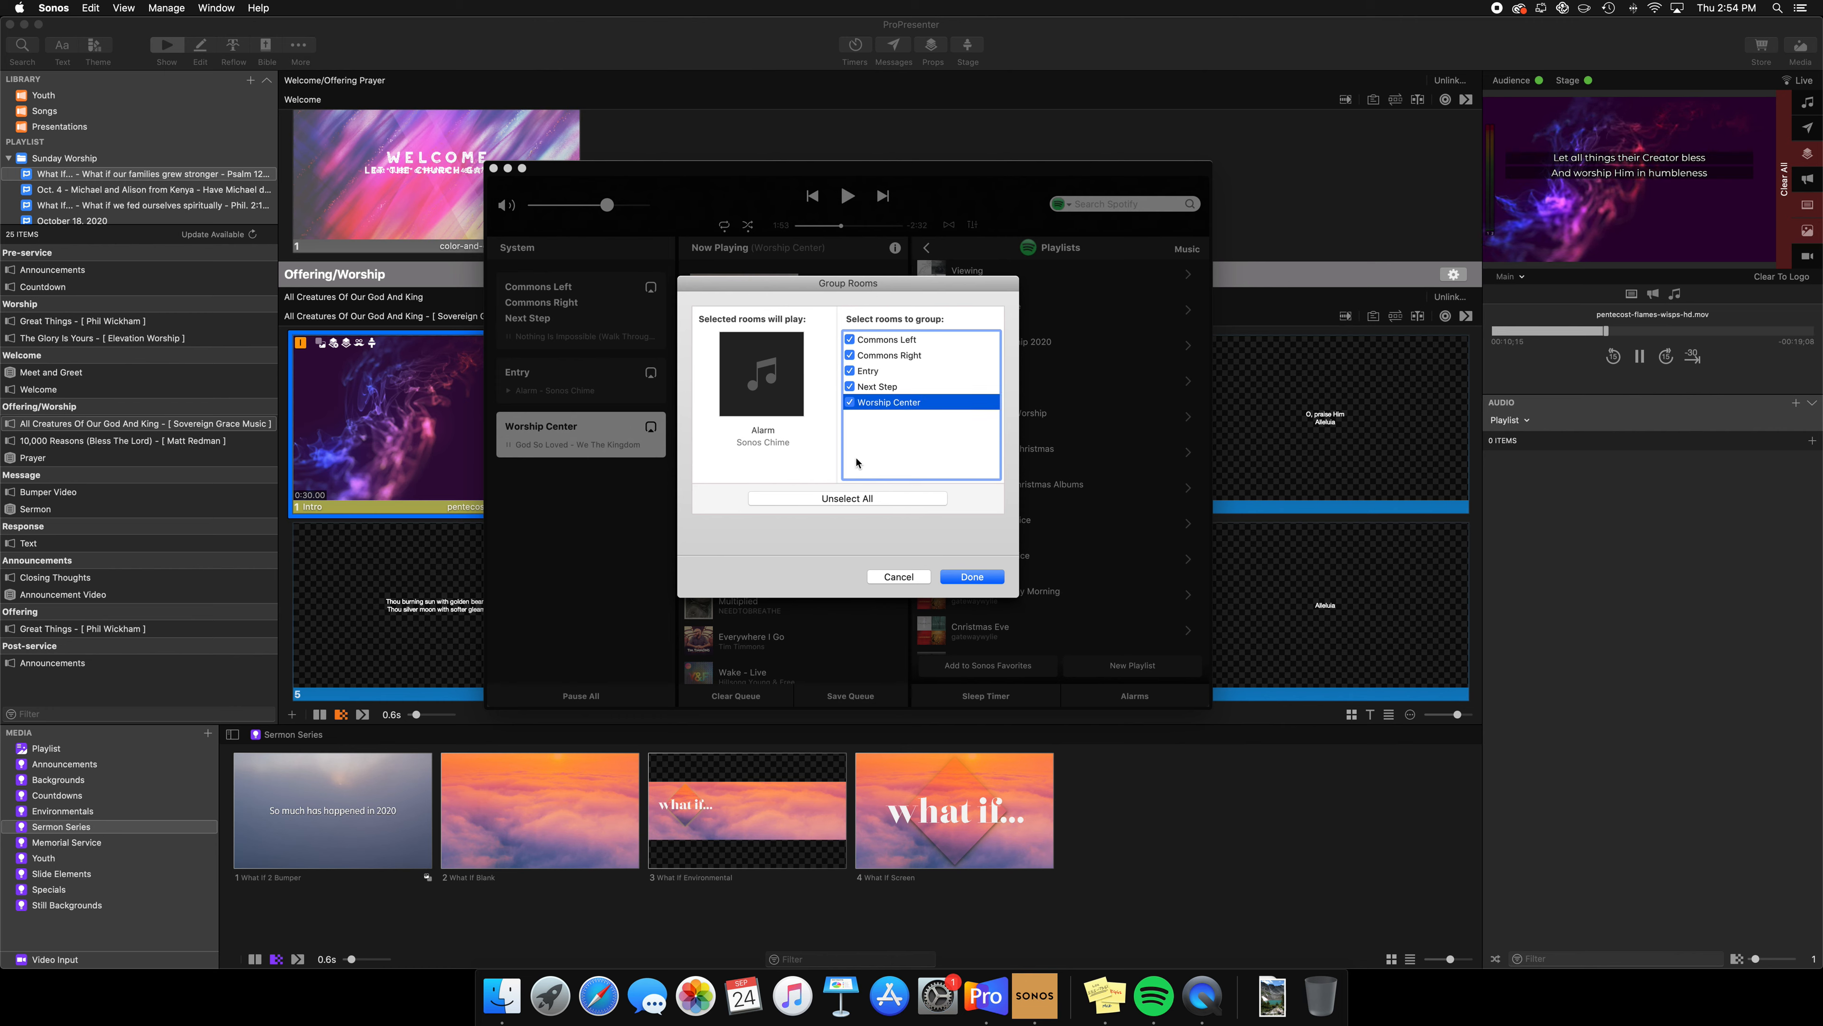
click(966, 573)
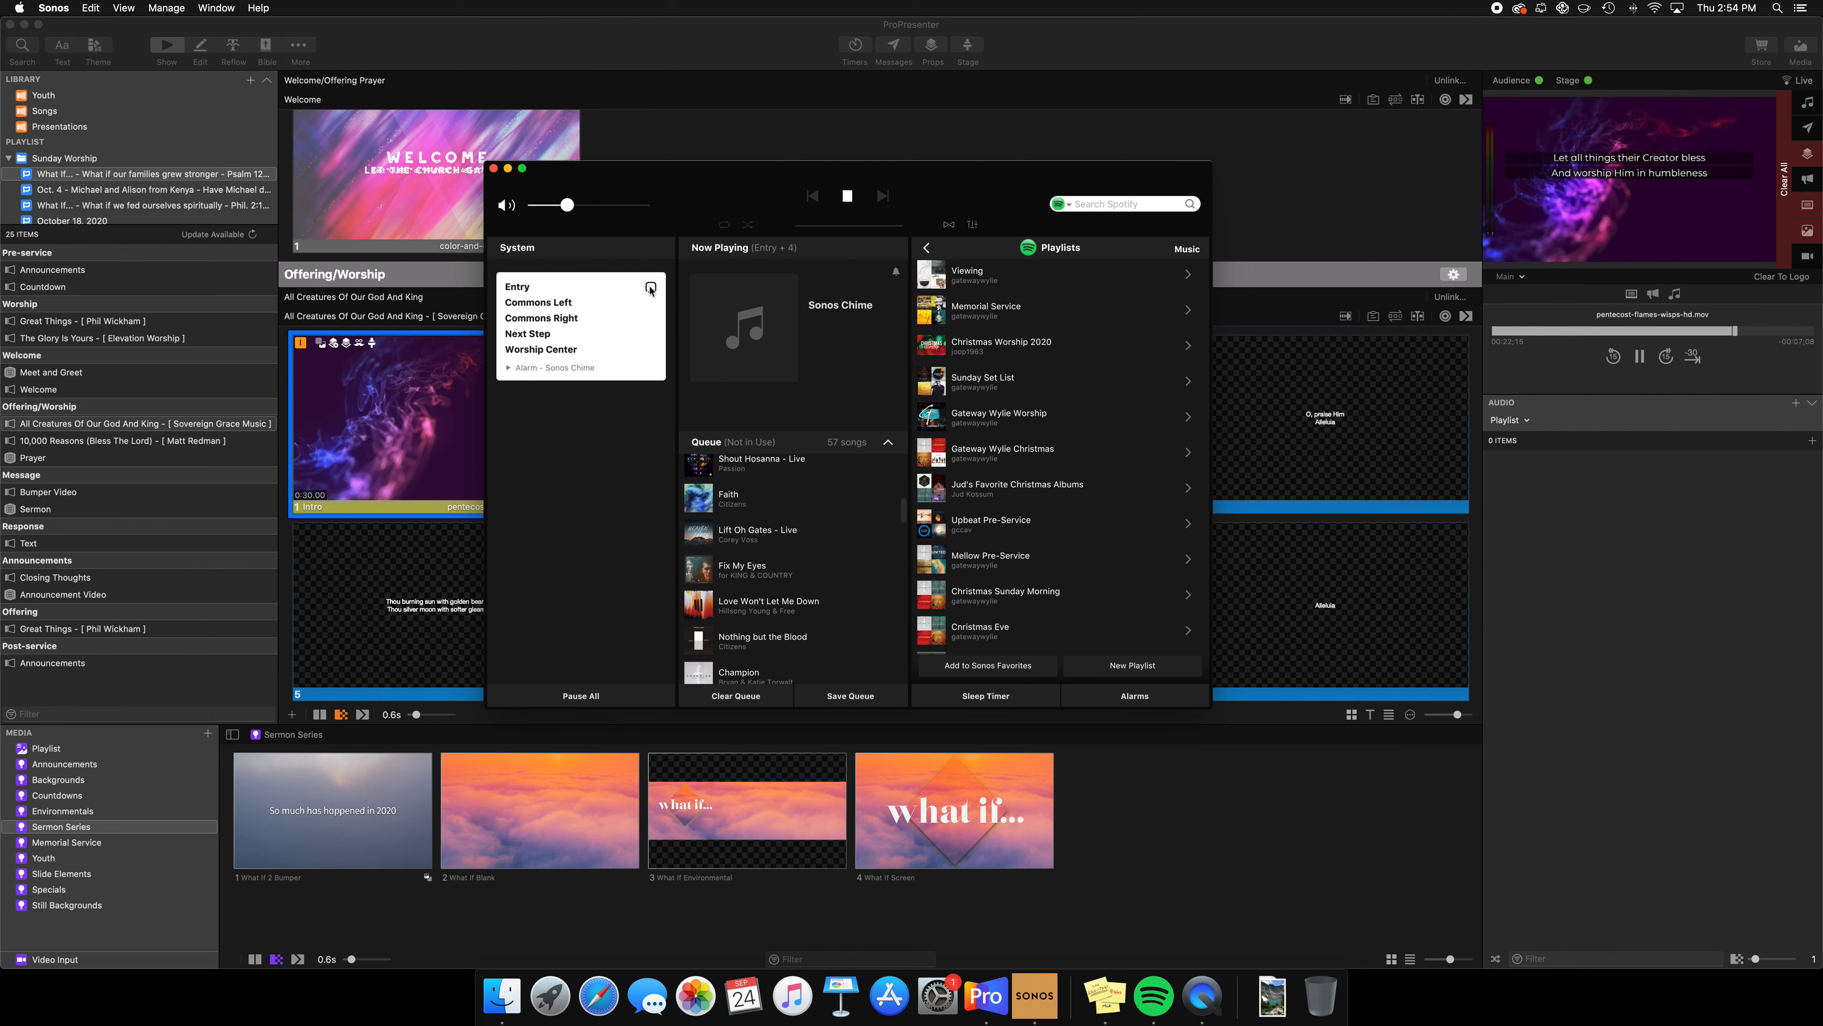
- Remove Commons Left and Commons Right from the room group, and close the Sonos window
click(650, 288)
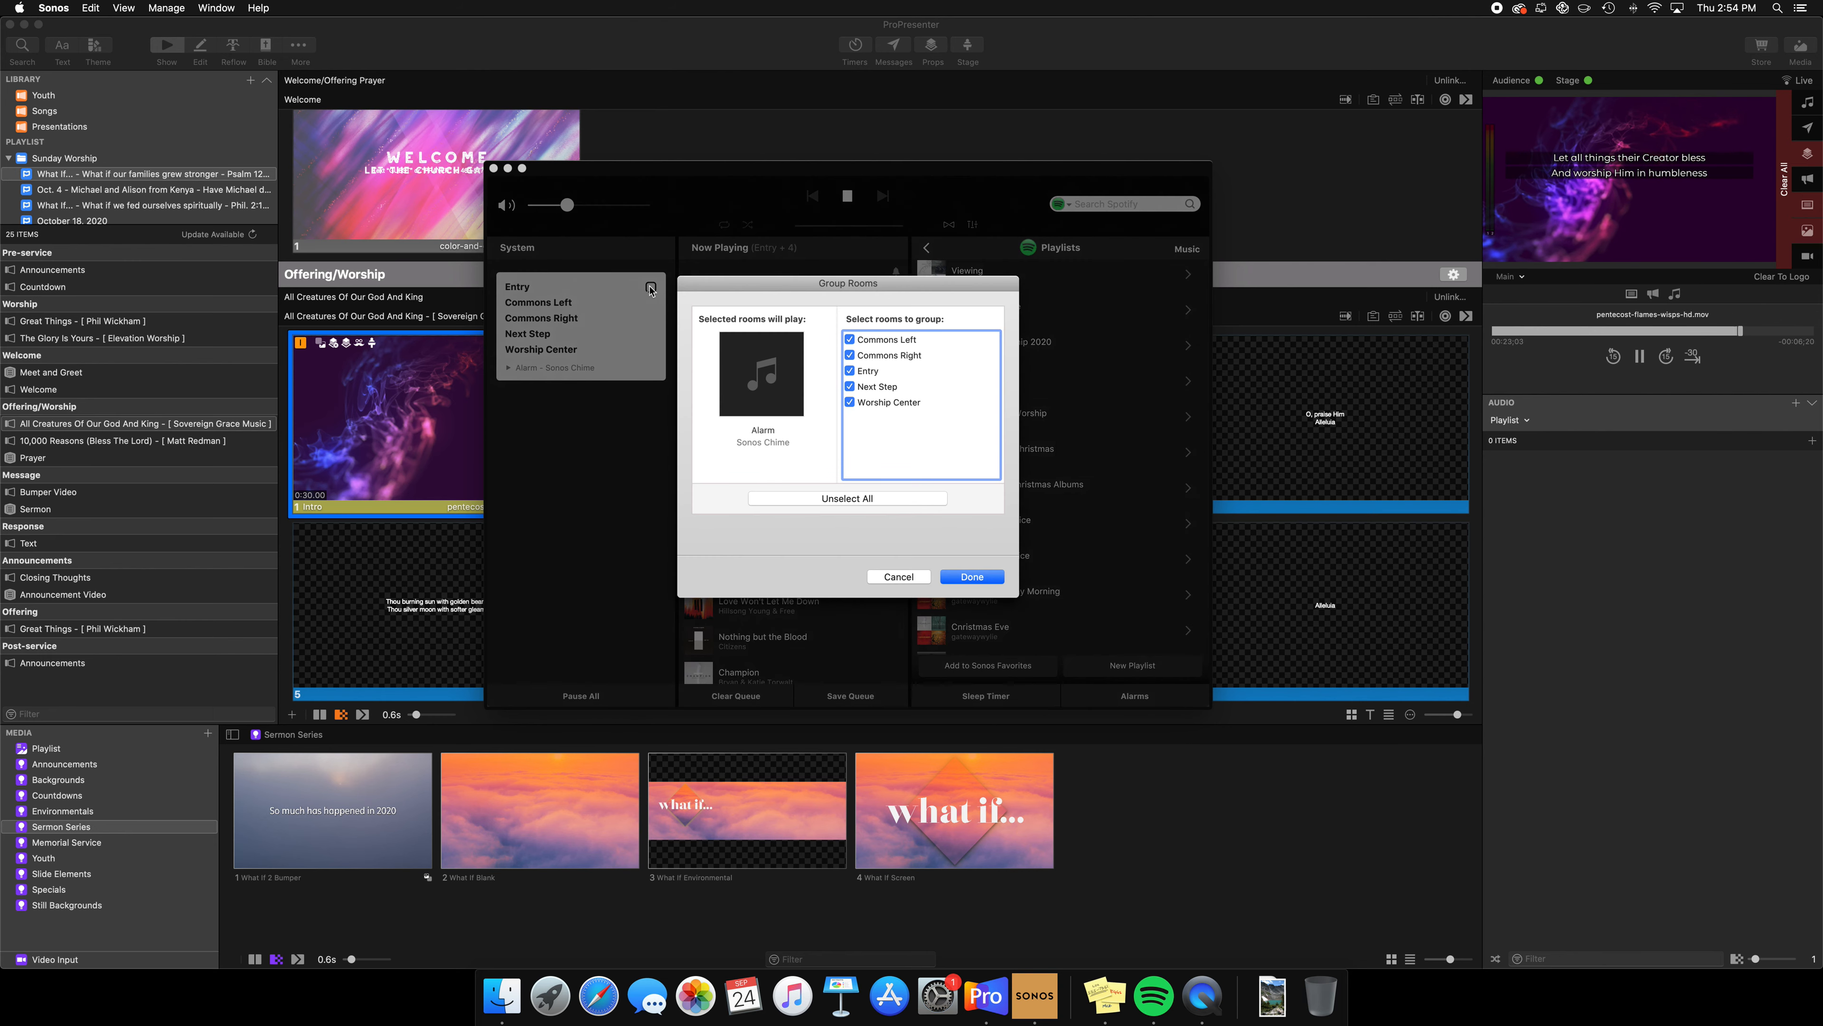
click(850, 355)
click(850, 340)
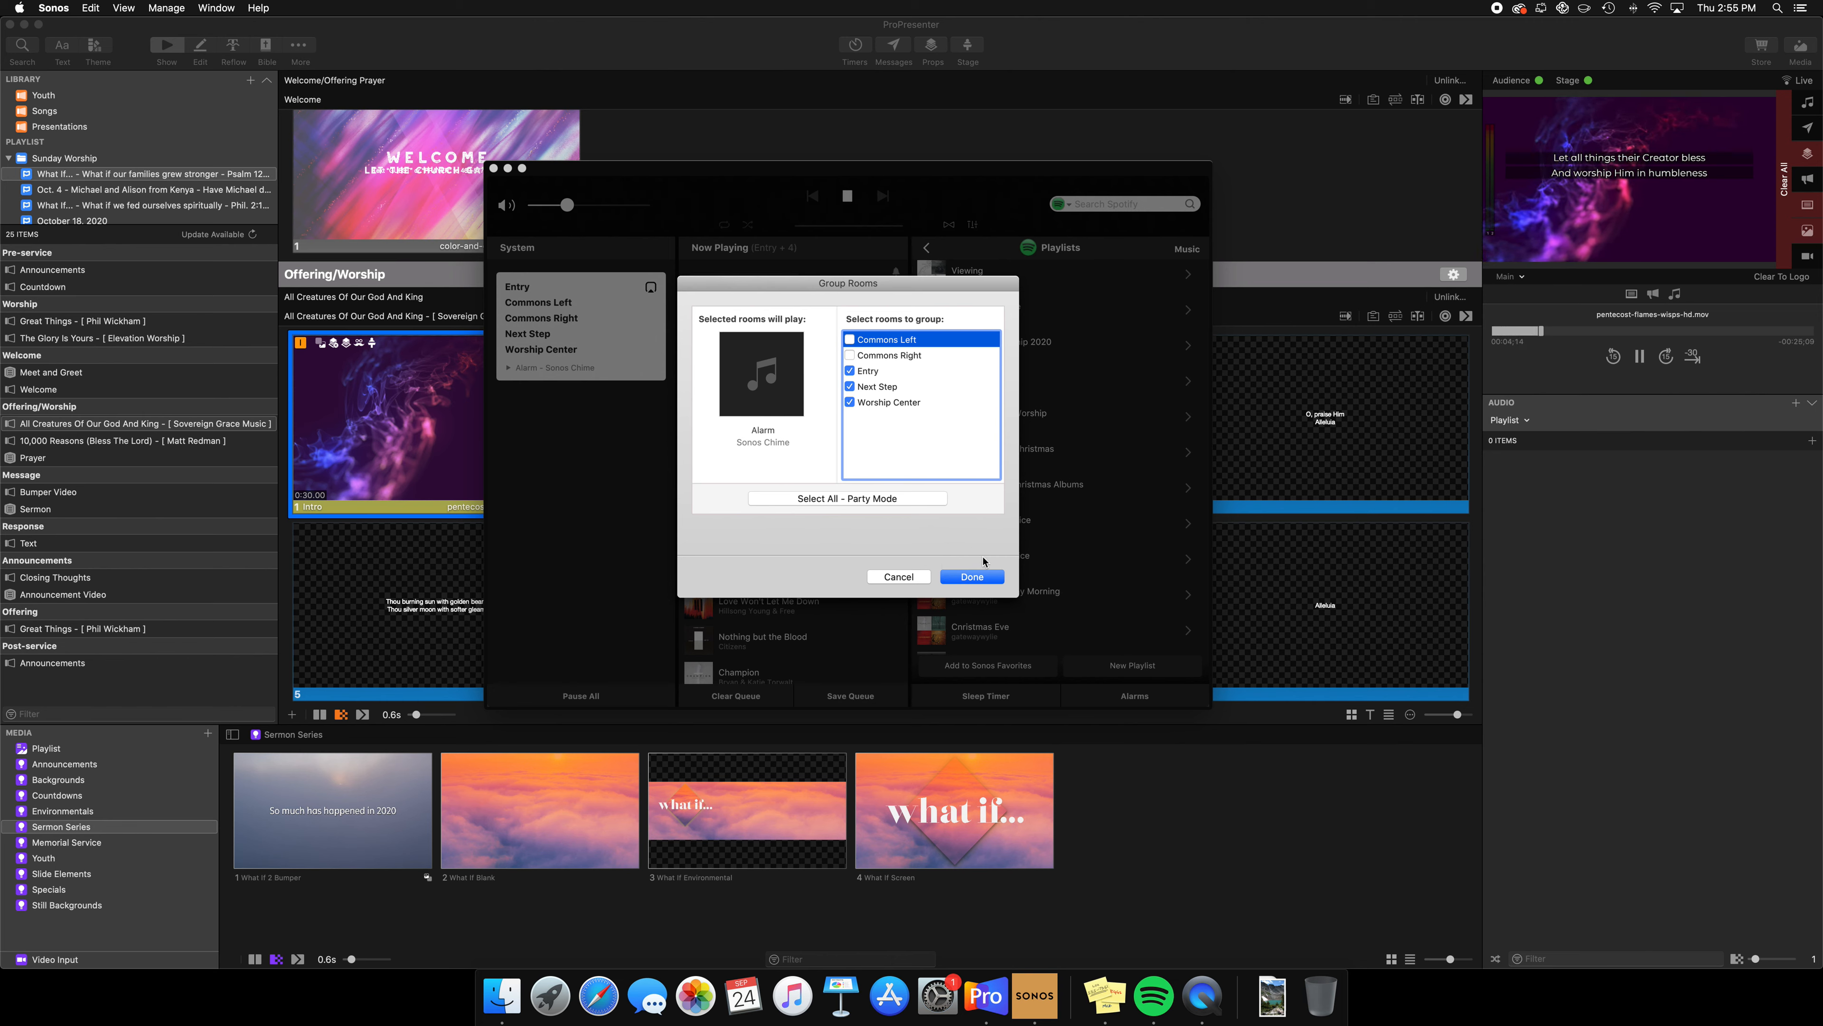
click(971, 577)
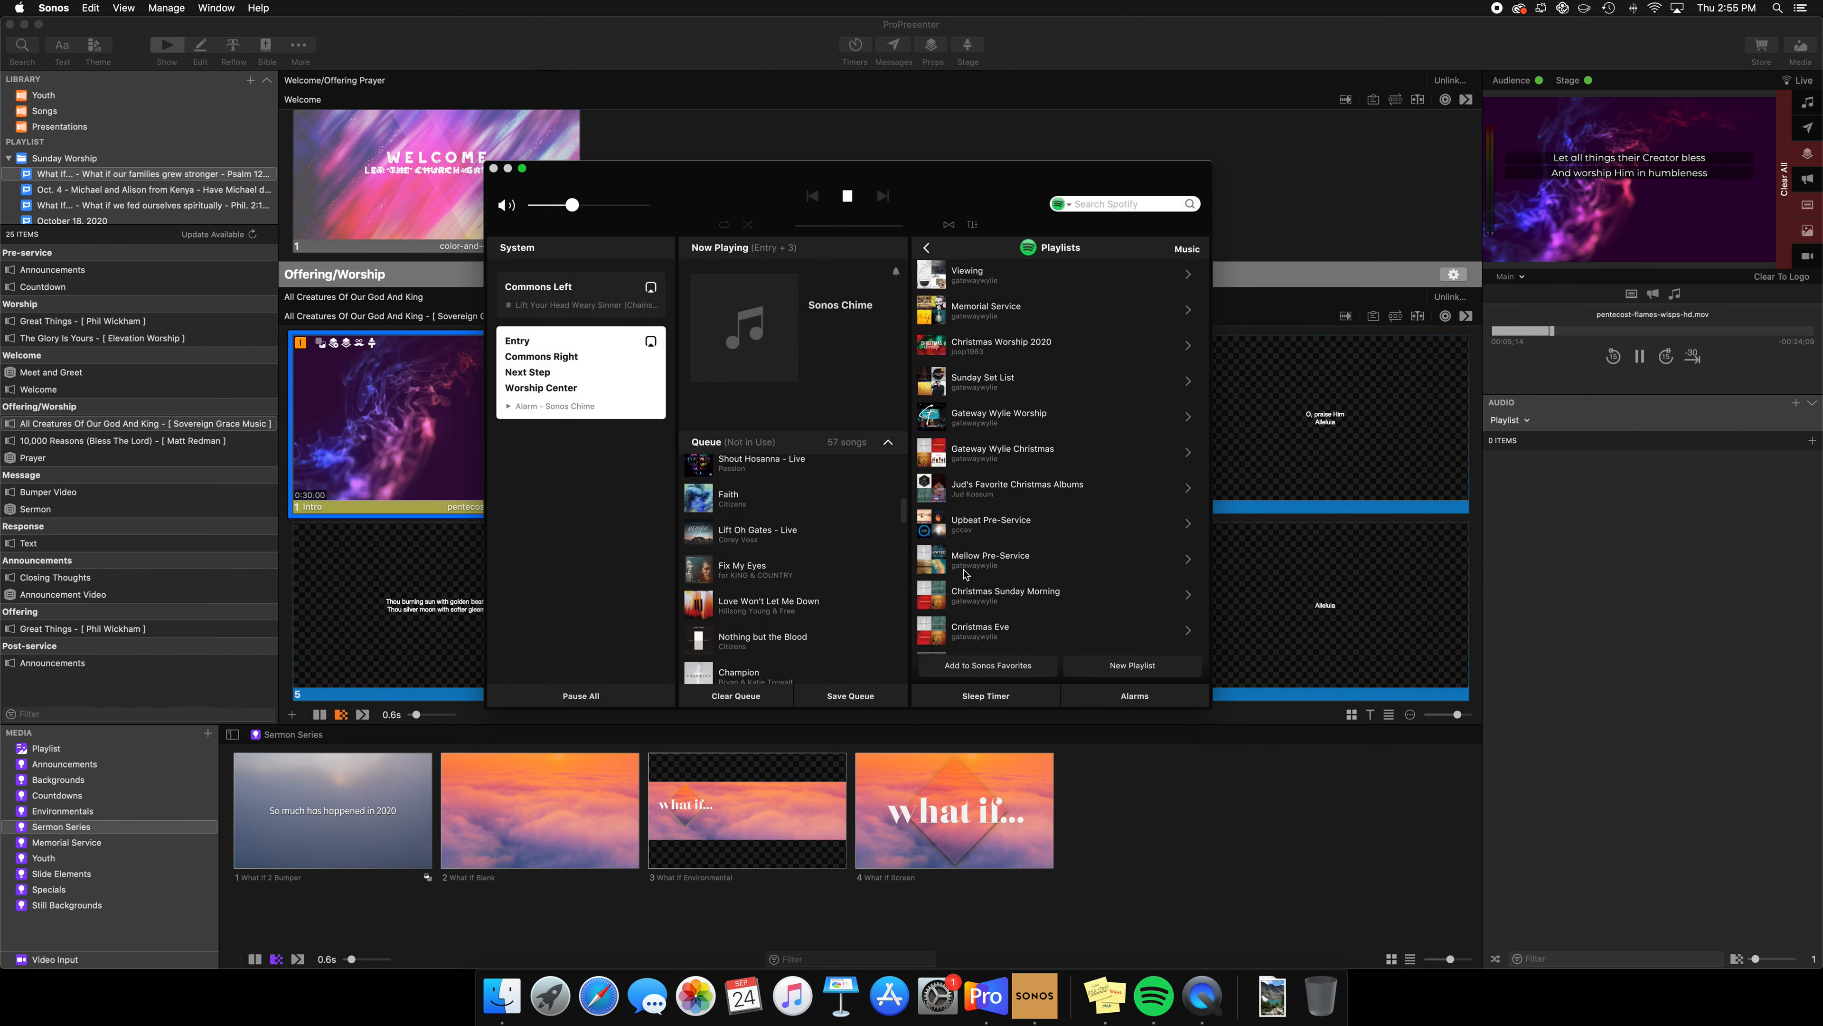
click(495, 169)
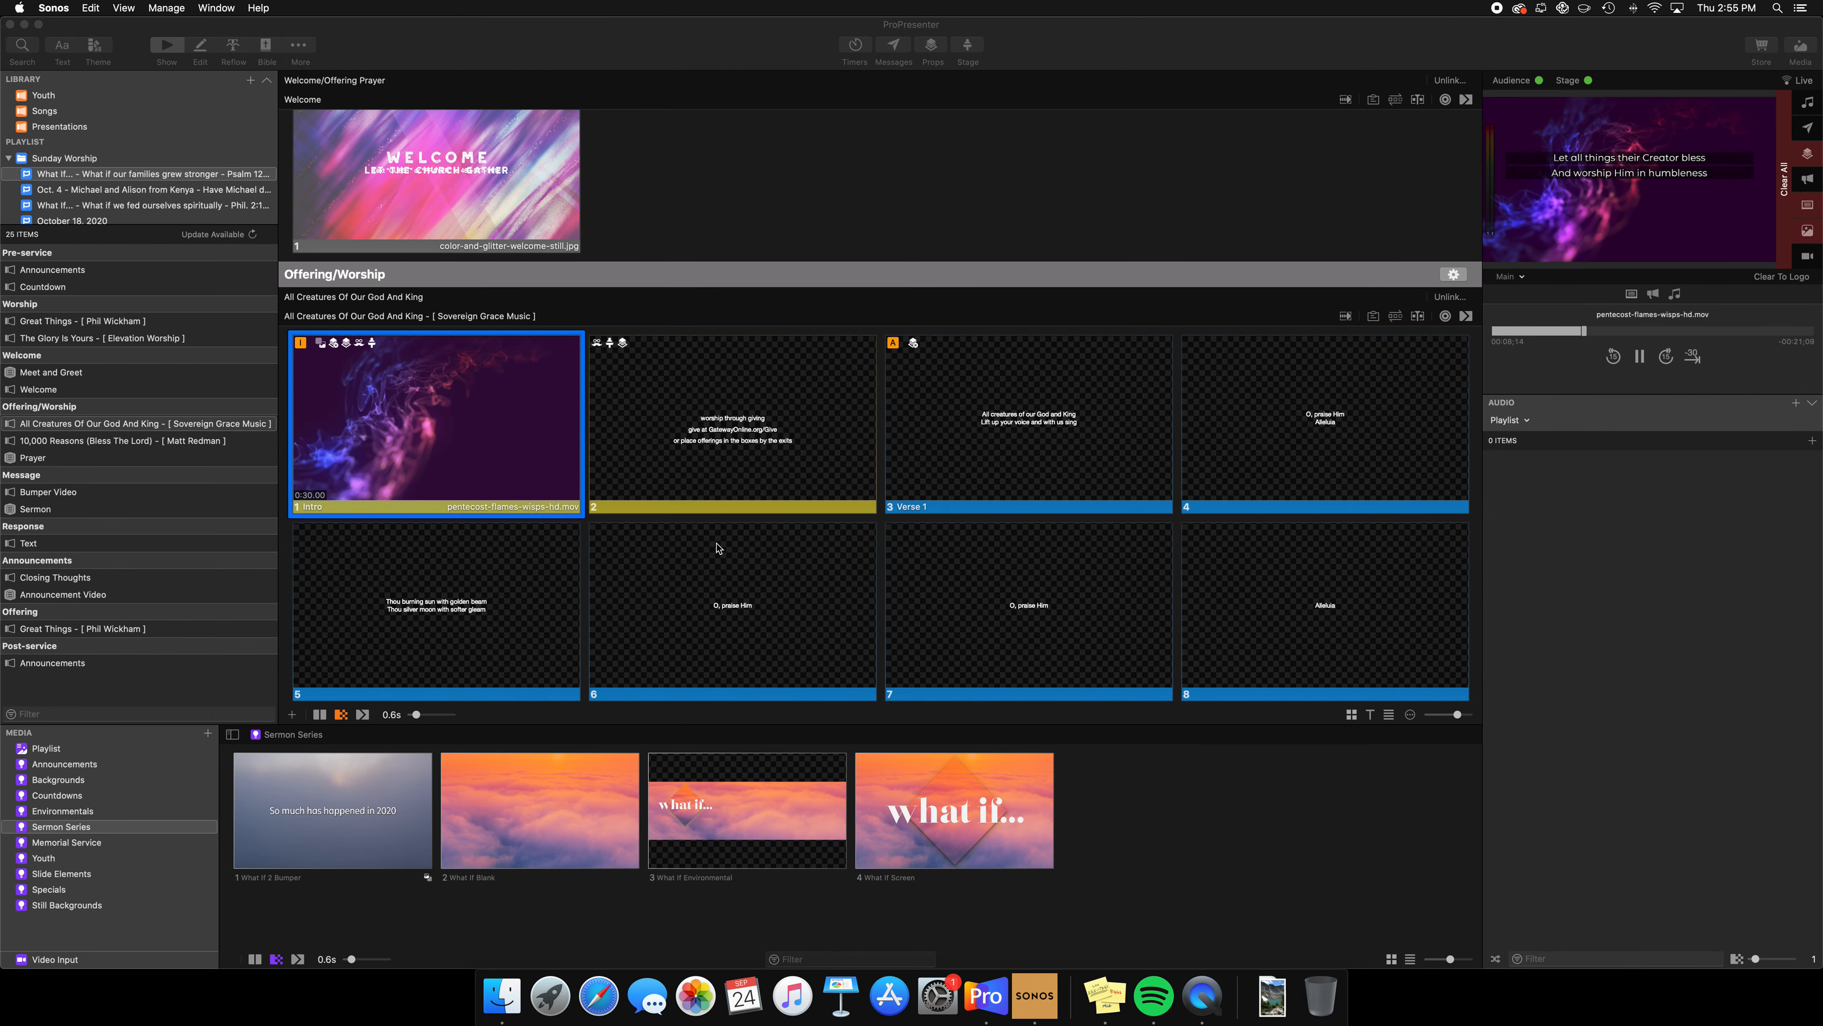